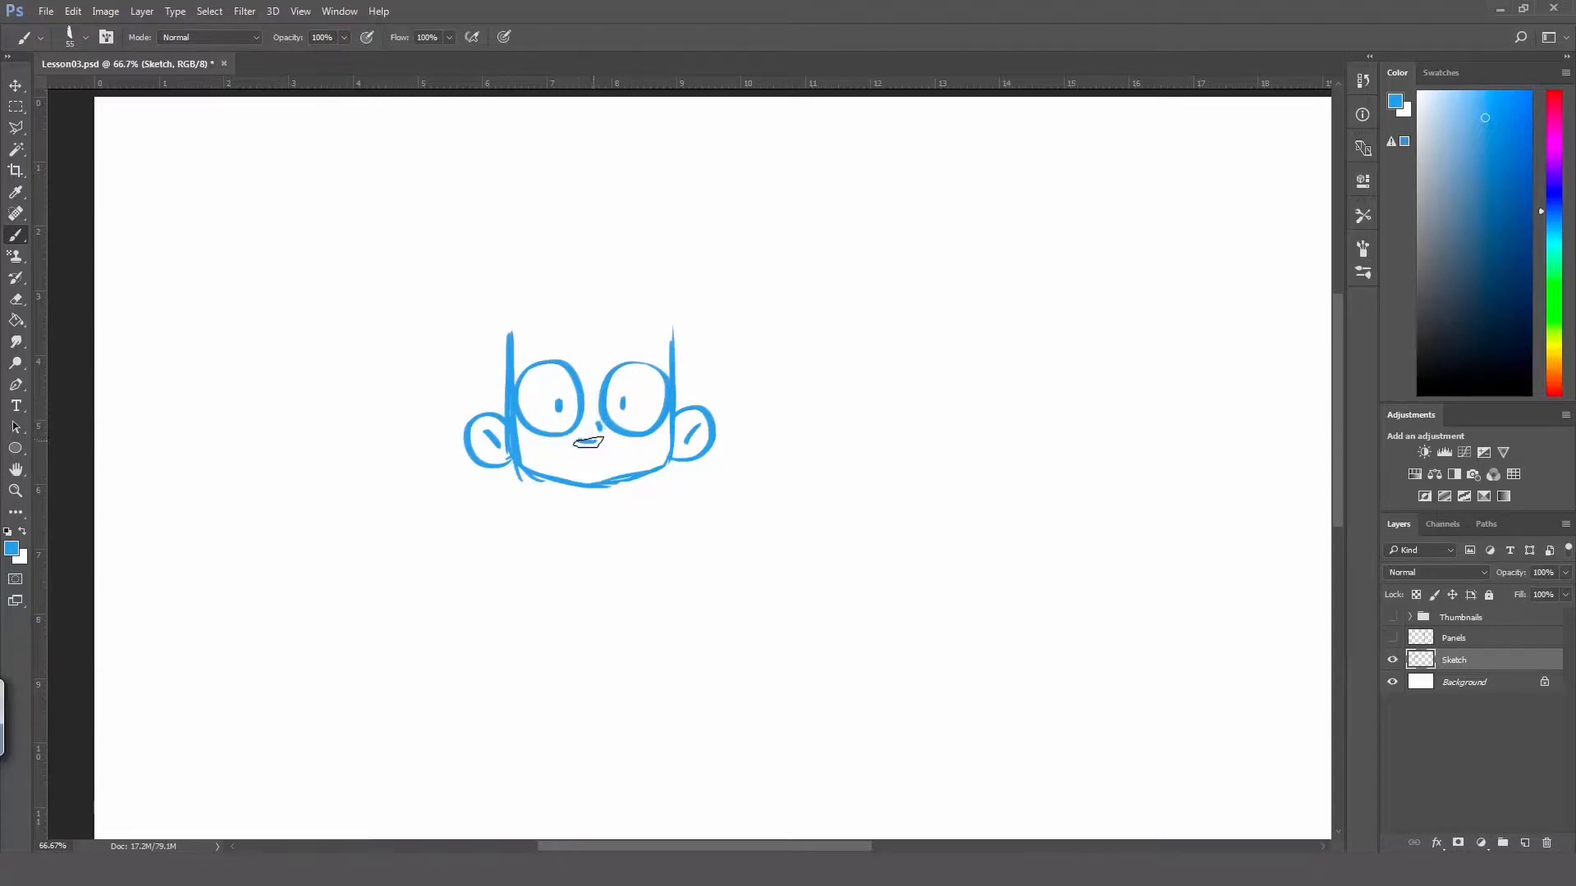
Step: Draw a wide toothy grin under the nose, and outline the hair with swept tufts and a jagged fringe
mouse_move(583, 443)
mouse_down()
mouse_move(538, 460)
mouse_move(600, 467)
mouse_move(602, 448)
mouse_move(569, 445)
mouse_move(572, 471)
mouse_move(558, 444)
mouse_move(550, 468)
mouse_move(608, 464)
mouse_up()
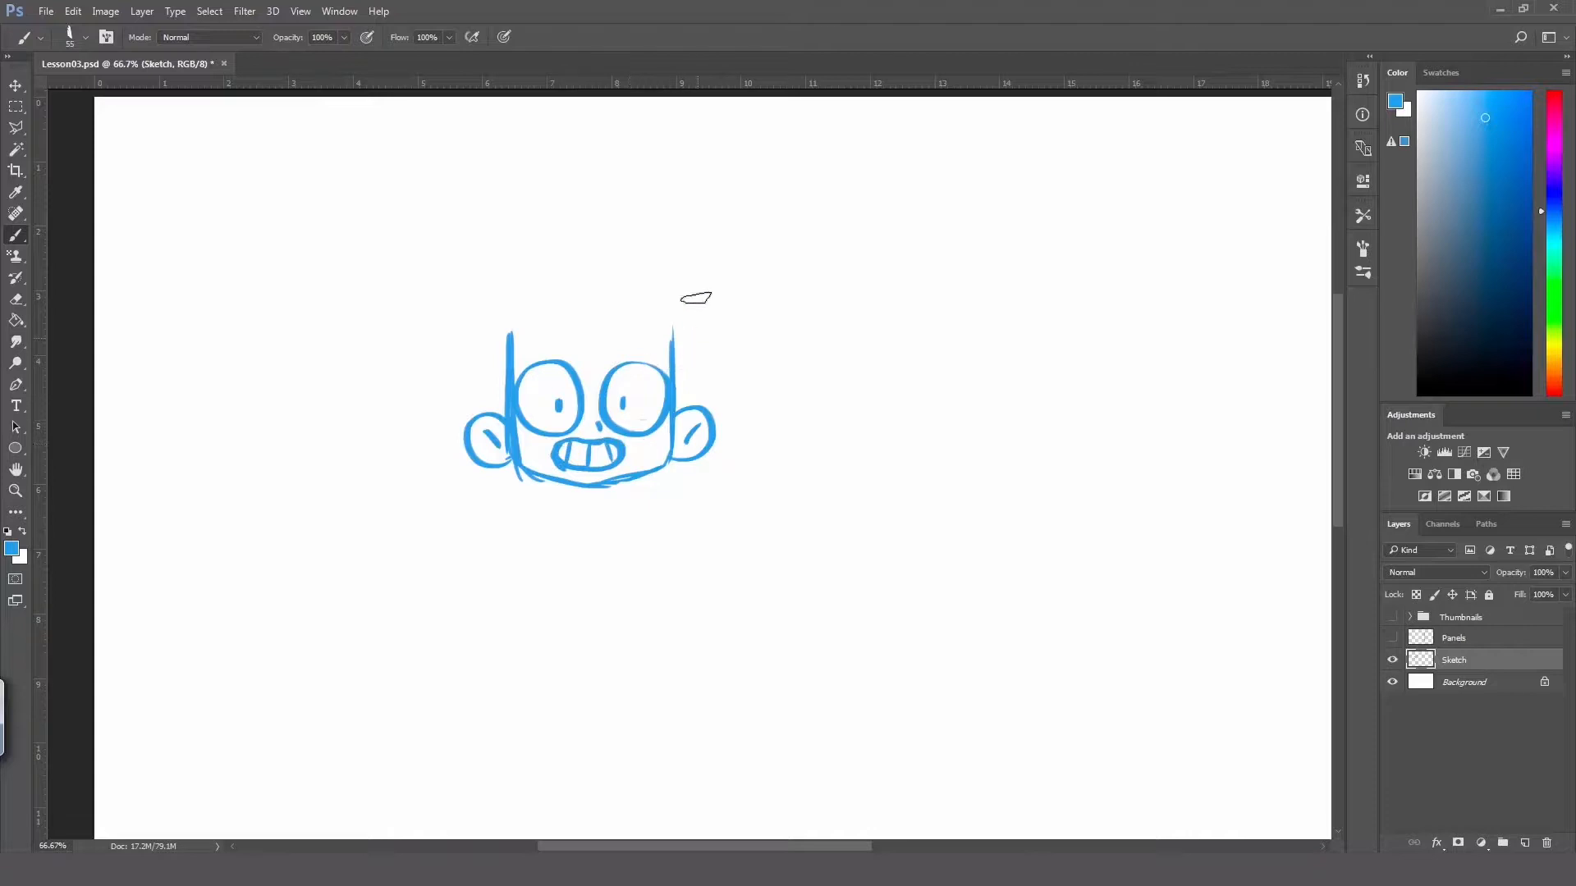
drag(495, 340, 501, 412)
mouse_move(495, 335)
mouse_down()
mouse_move(527, 291)
mouse_move(616, 274)
mouse_move(694, 300)
mouse_up()
mouse_move(694, 382)
mouse_down()
mouse_move(695, 305)
mouse_move(700, 371)
mouse_up()
key(ctrl+z)
drag(622, 333, 704, 384)
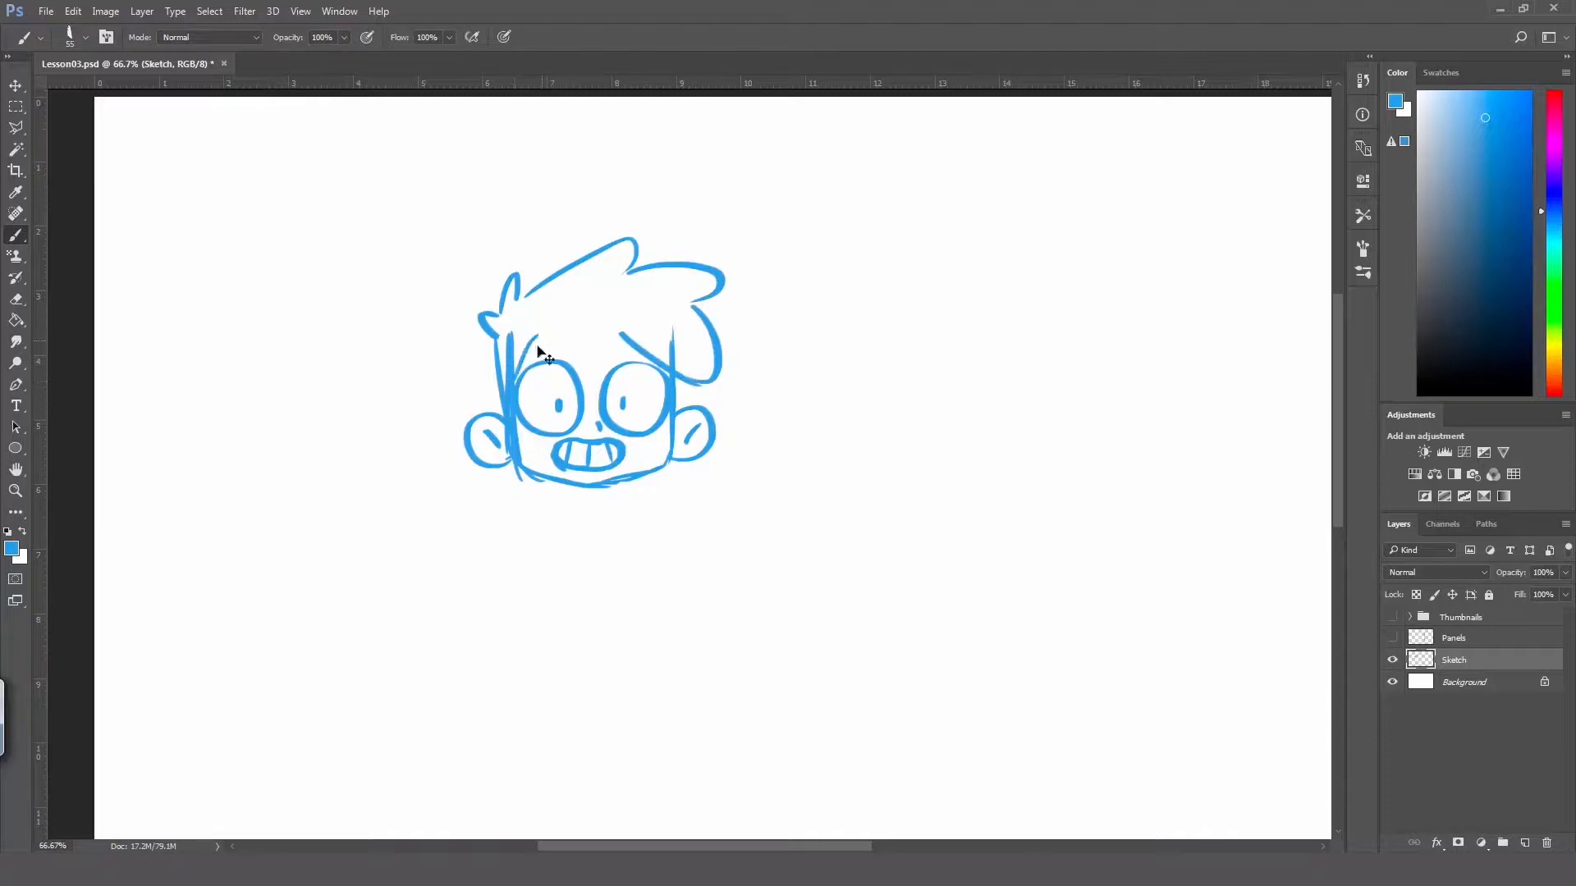
mouse_move(534, 339)
mouse_down()
mouse_move(558, 327)
mouse_move(612, 353)
mouse_up()
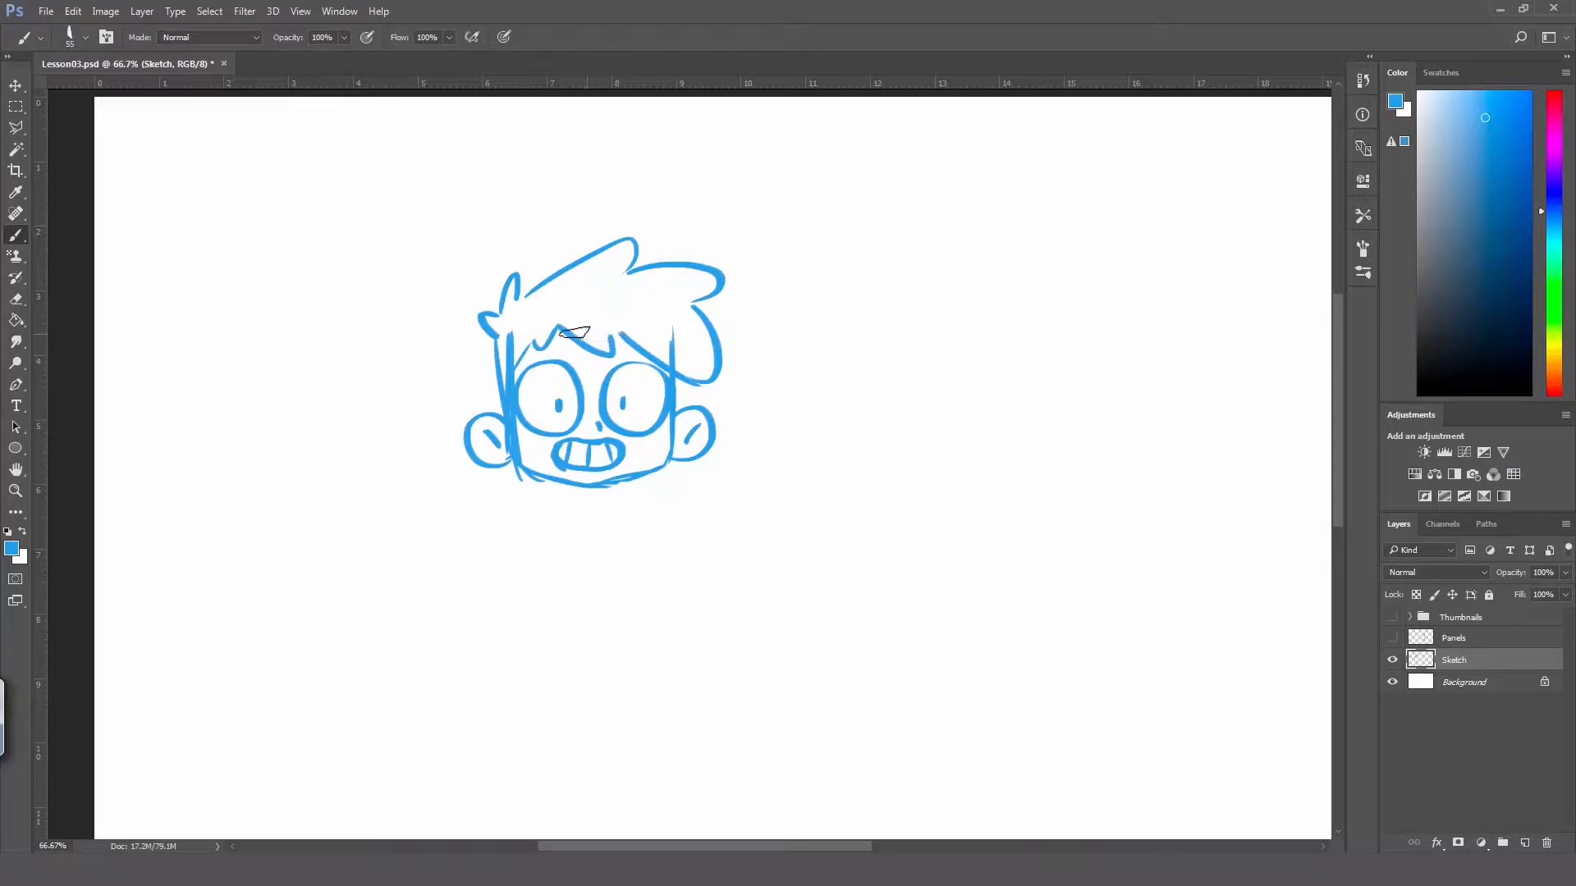
key(z)
key(b)
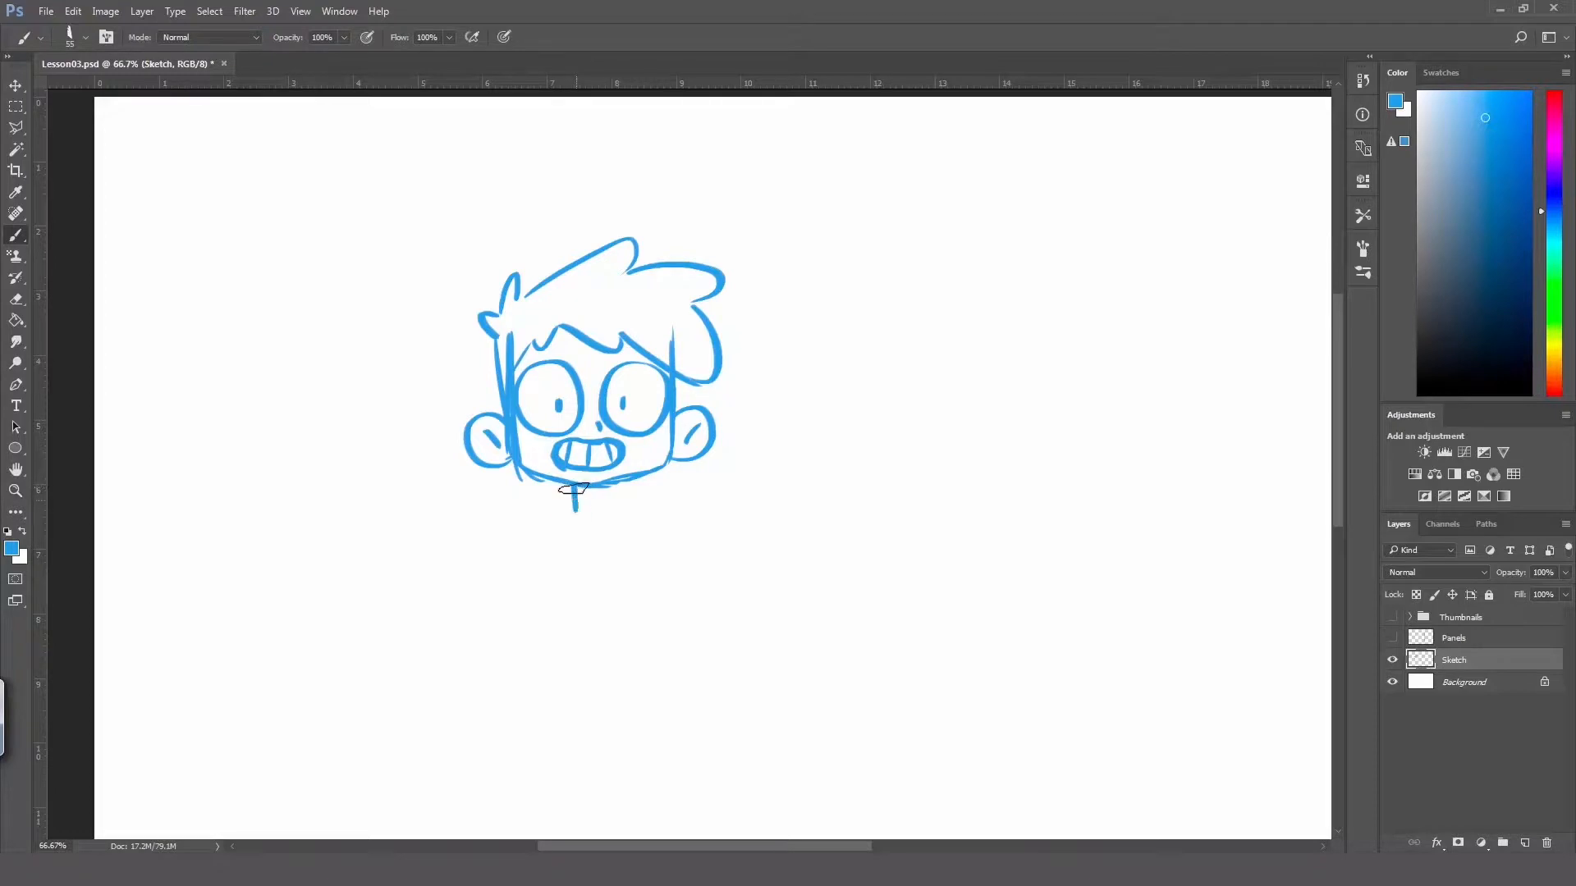
Step: Draw a short narrow neck under the chin and the sides and base of a small torso below it
mouse_move(600, 487)
mouse_down()
mouse_move(602, 510)
mouse_move(576, 518)
mouse_move(671, 461)
mouse_move(678, 435)
mouse_up()
key(space)
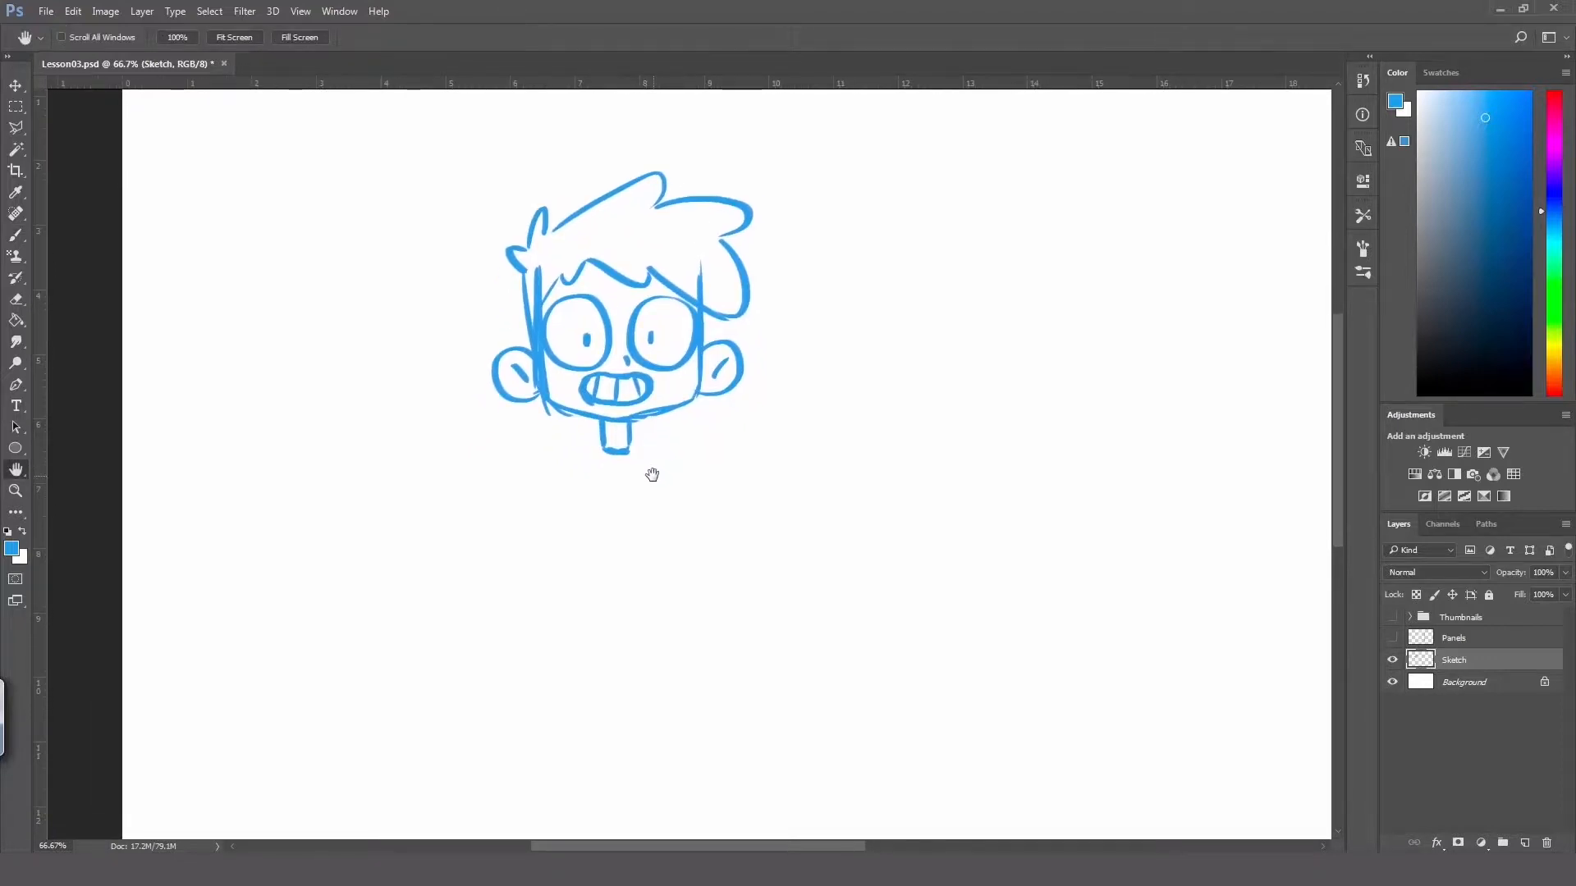
drag(586, 465, 583, 530)
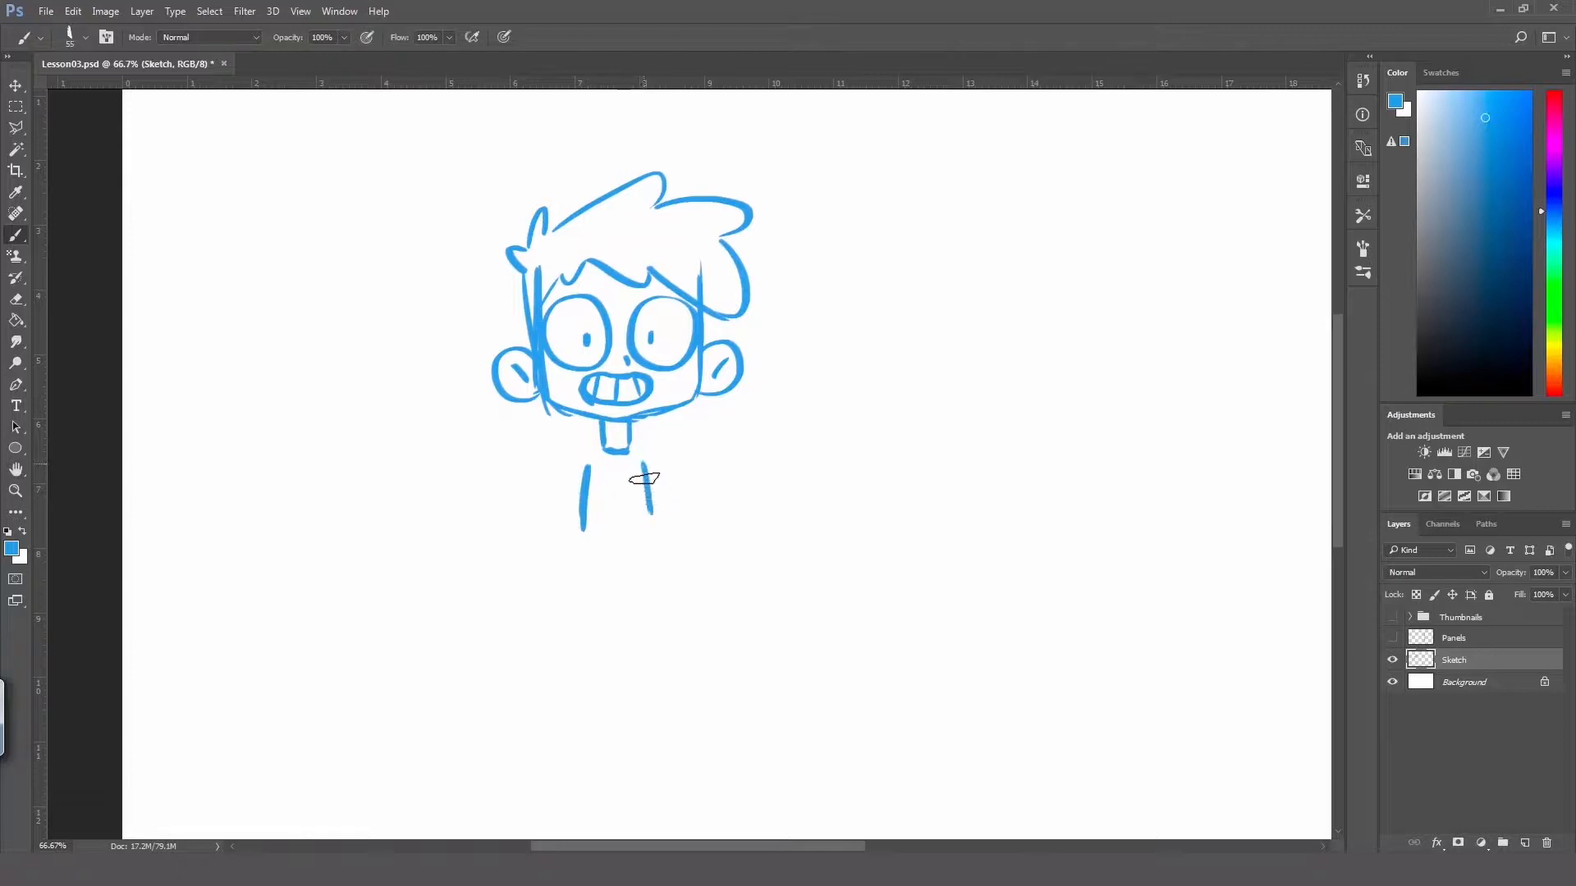
mouse_move(644, 463)
mouse_down()
mouse_move(594, 530)
mouse_move(614, 532)
mouse_move(590, 532)
mouse_move(652, 526)
mouse_up()
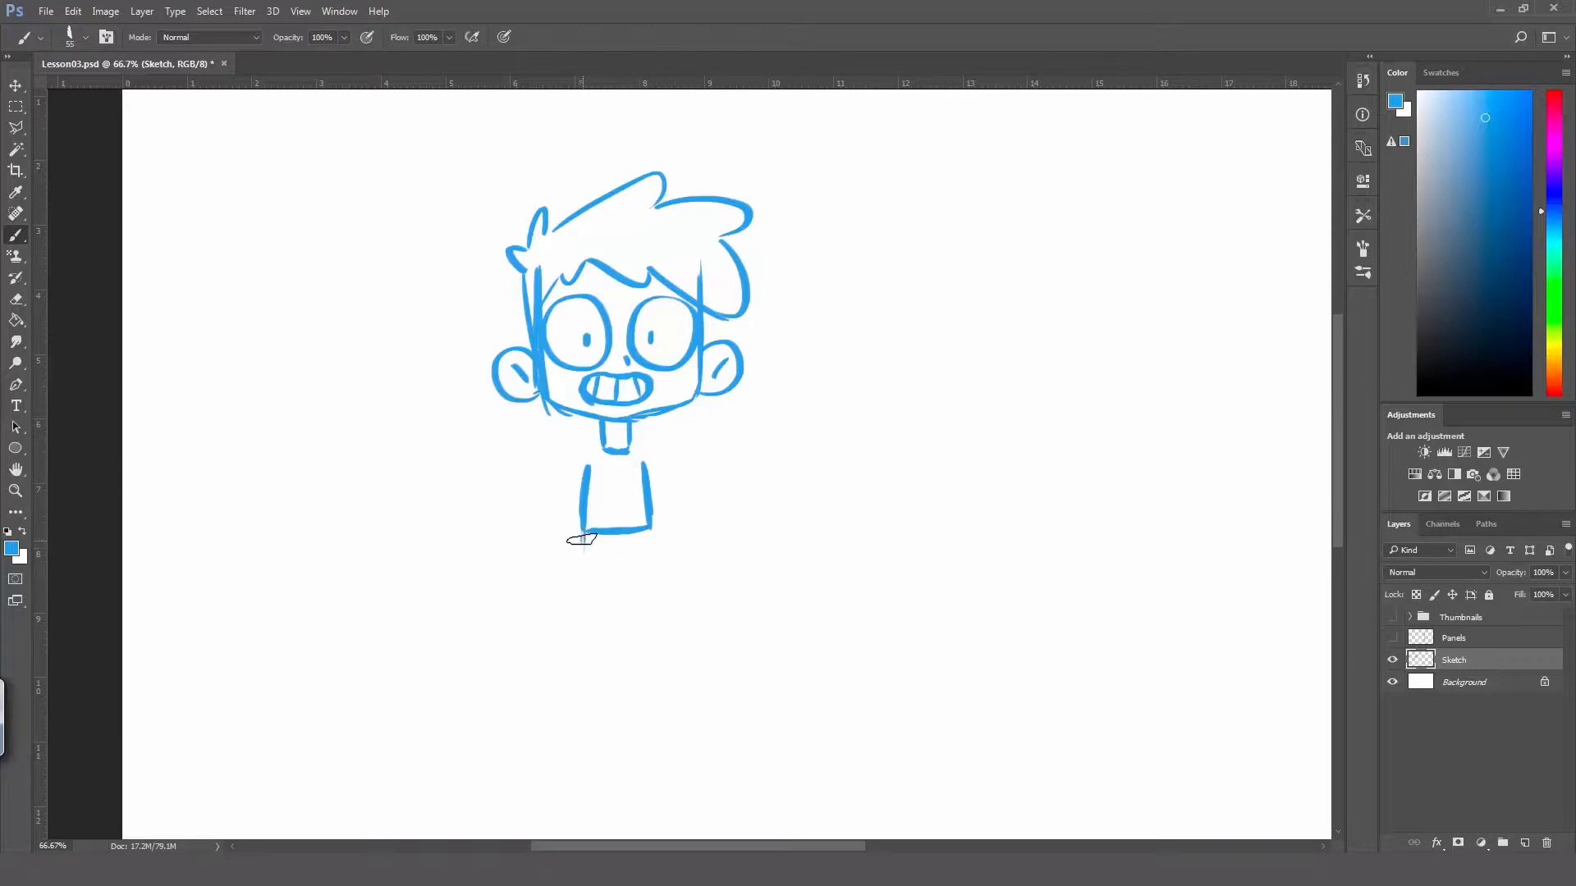
Step: Draw a waistband strip under the torso and two thin legs spread slightly apart, redoing stray strokes
mouse_move(581, 533)
mouse_down()
mouse_move(626, 554)
mouse_move(633, 536)
mouse_move(619, 553)
mouse_move(639, 551)
mouse_move(656, 500)
mouse_move(554, 496)
mouse_move(558, 480)
mouse_move(563, 591)
mouse_up()
key(space)
key(ctrl+z)
drag(571, 499, 562, 587)
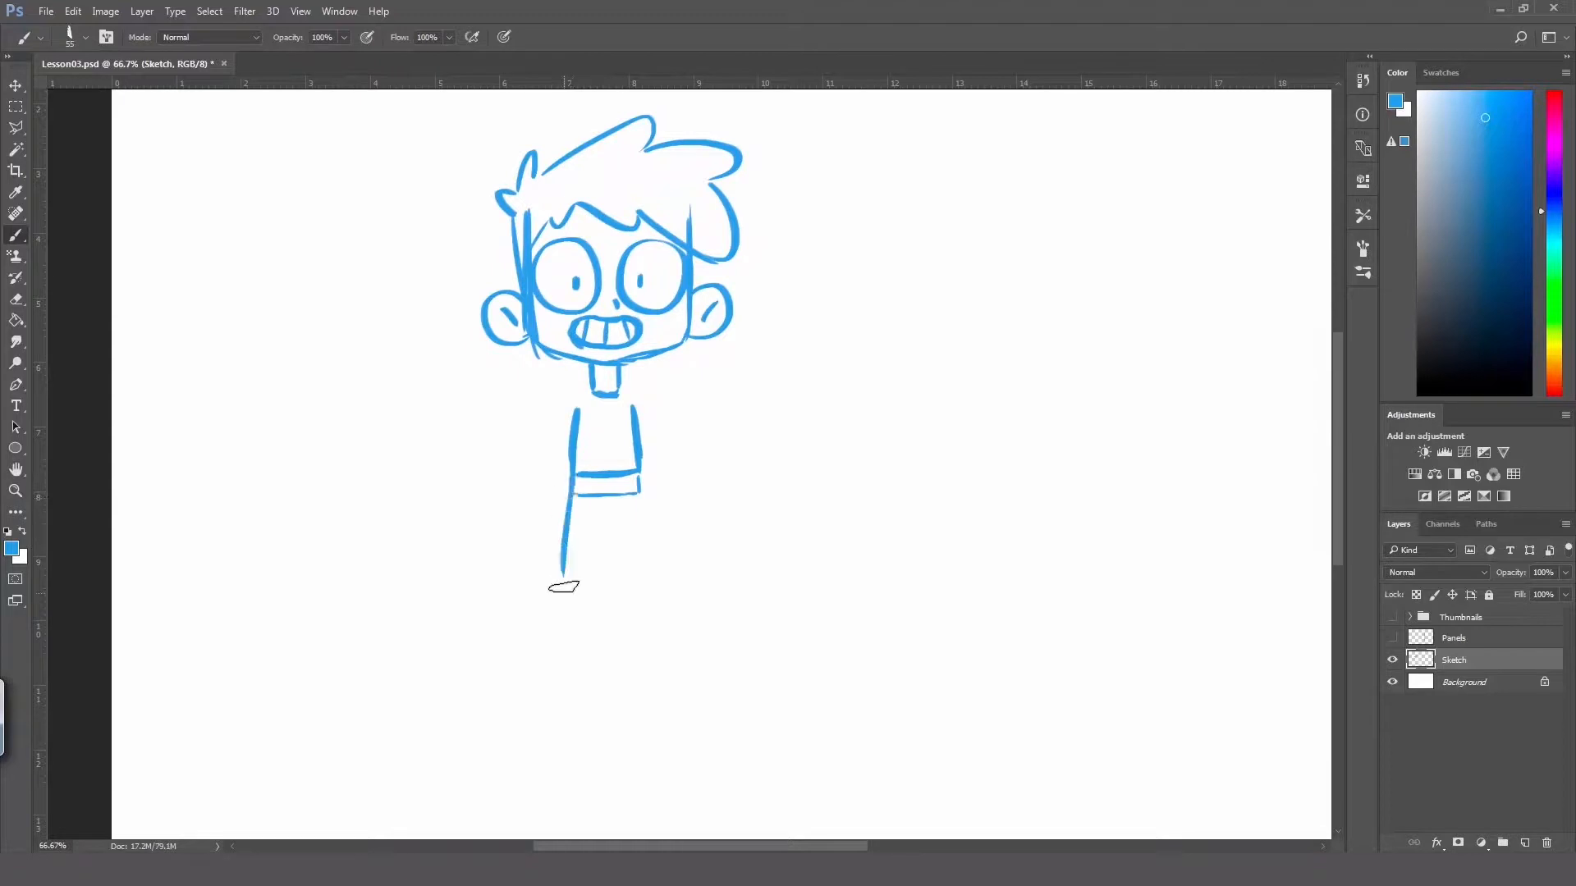
key(ctrl+z)
mouse_move(572, 477)
mouse_down()
mouse_move(562, 587)
mouse_move(588, 502)
mouse_move(587, 523)
mouse_move(655, 560)
mouse_up()
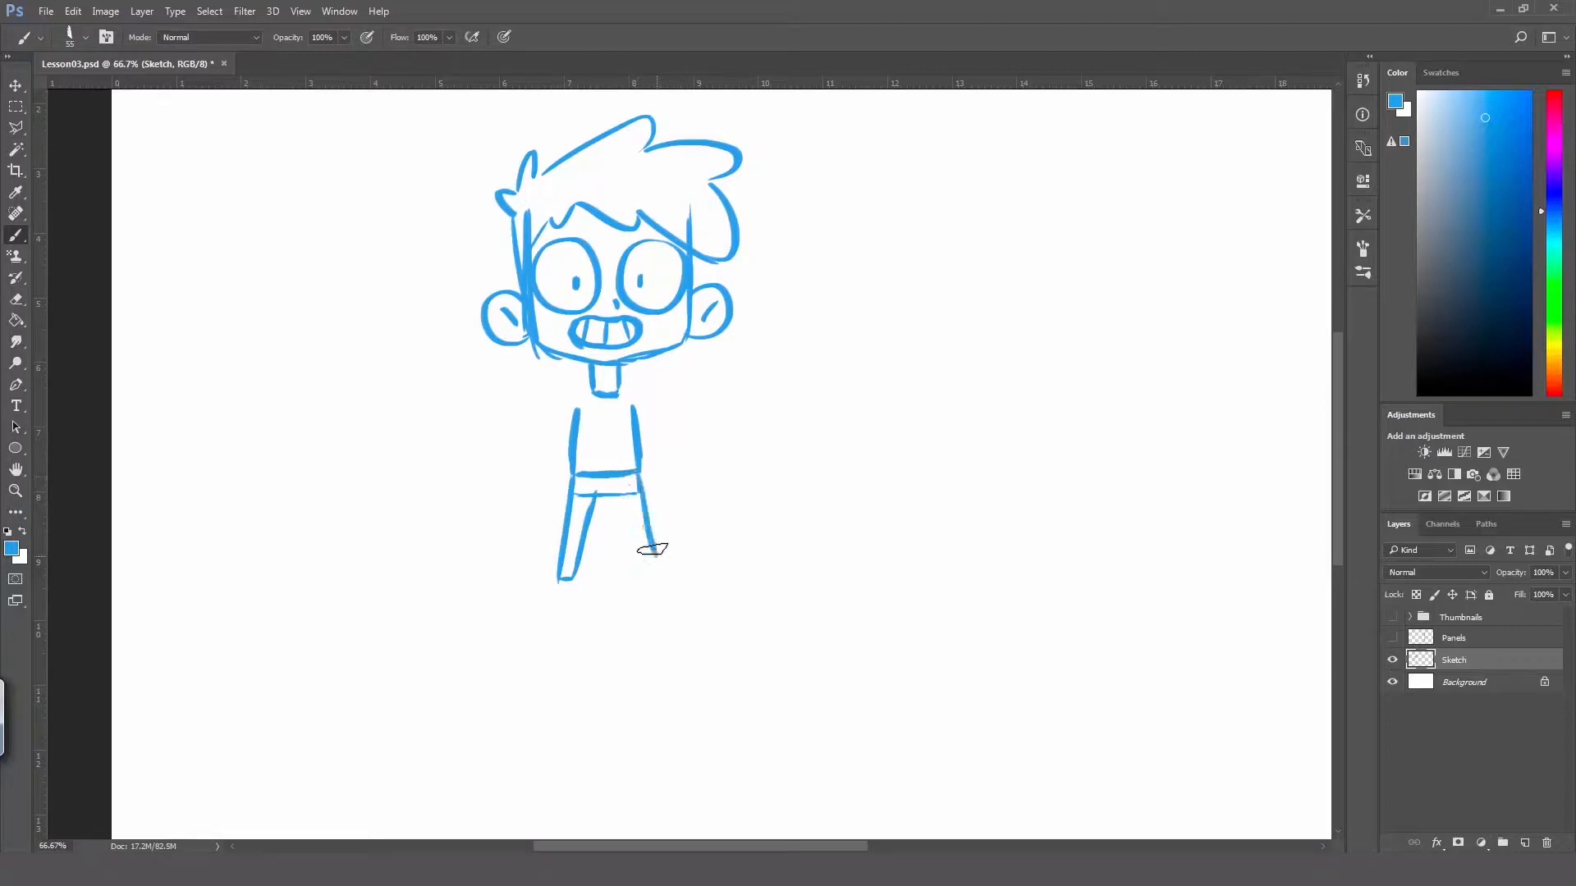
key(ctrl+z)
drag(638, 478, 657, 579)
key(ctrl+z)
drag(640, 478, 659, 571)
mouse_move(622, 495)
mouse_down()
mouse_move(642, 578)
mouse_move(624, 511)
mouse_move(655, 571)
mouse_up()
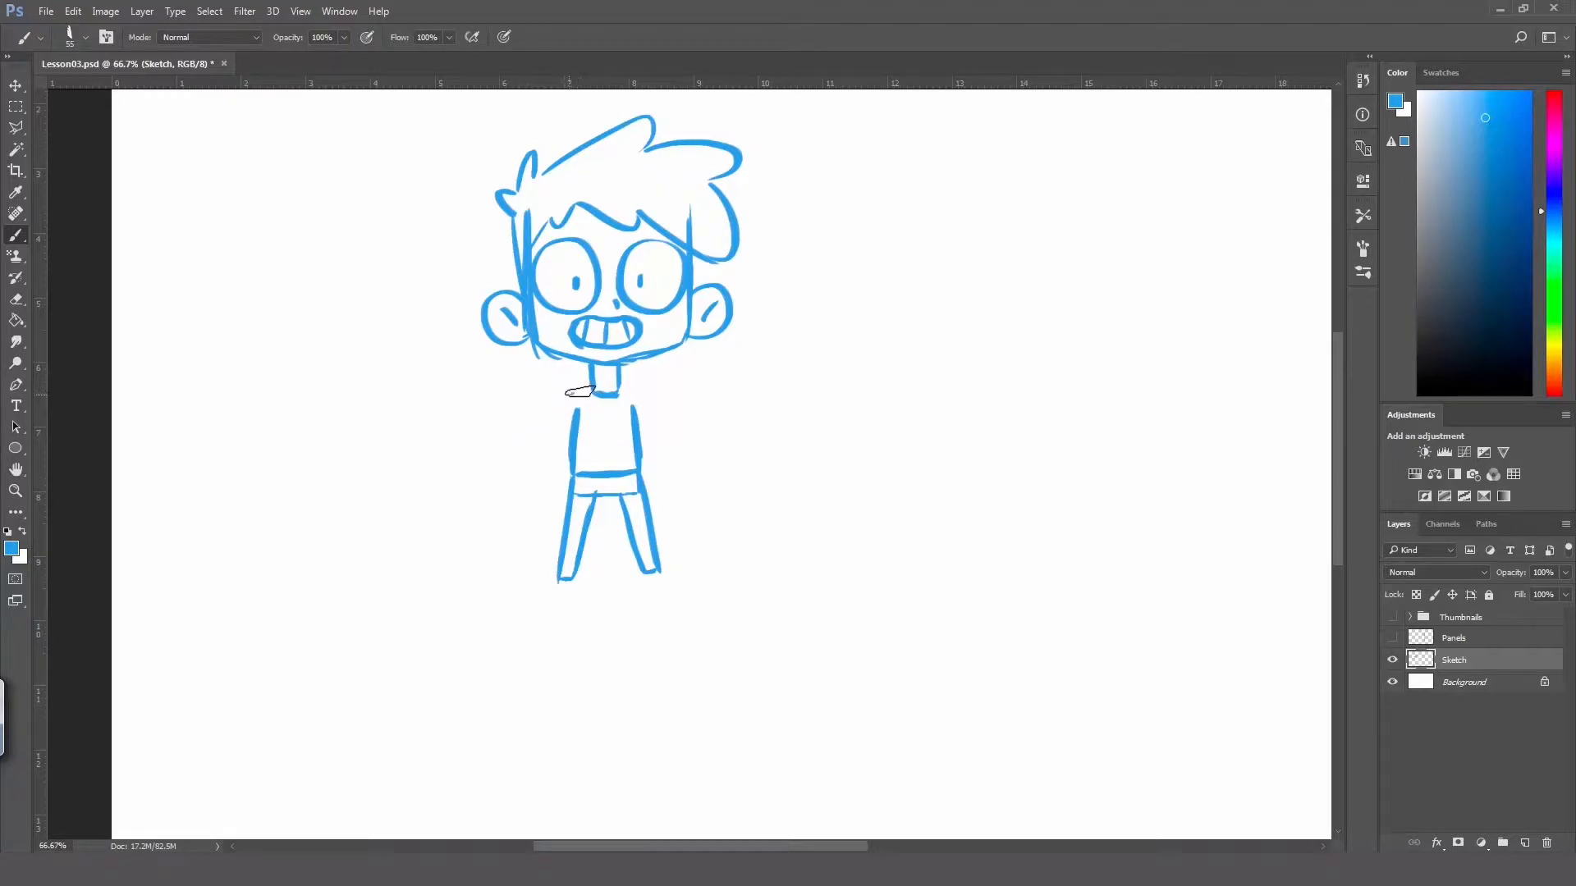
Step: Draw the shoulders and both bent arms with the hands resting on the hips
mouse_move(567, 396)
mouse_down()
mouse_move(514, 436)
mouse_move(548, 464)
mouse_move(526, 428)
mouse_move(563, 468)
mouse_move(527, 435)
mouse_move(556, 469)
mouse_move(532, 474)
mouse_move(567, 485)
mouse_up()
key(ctrl+z)
key(ctrl+z)
key(ctrl+z)
key(ctrl+z)
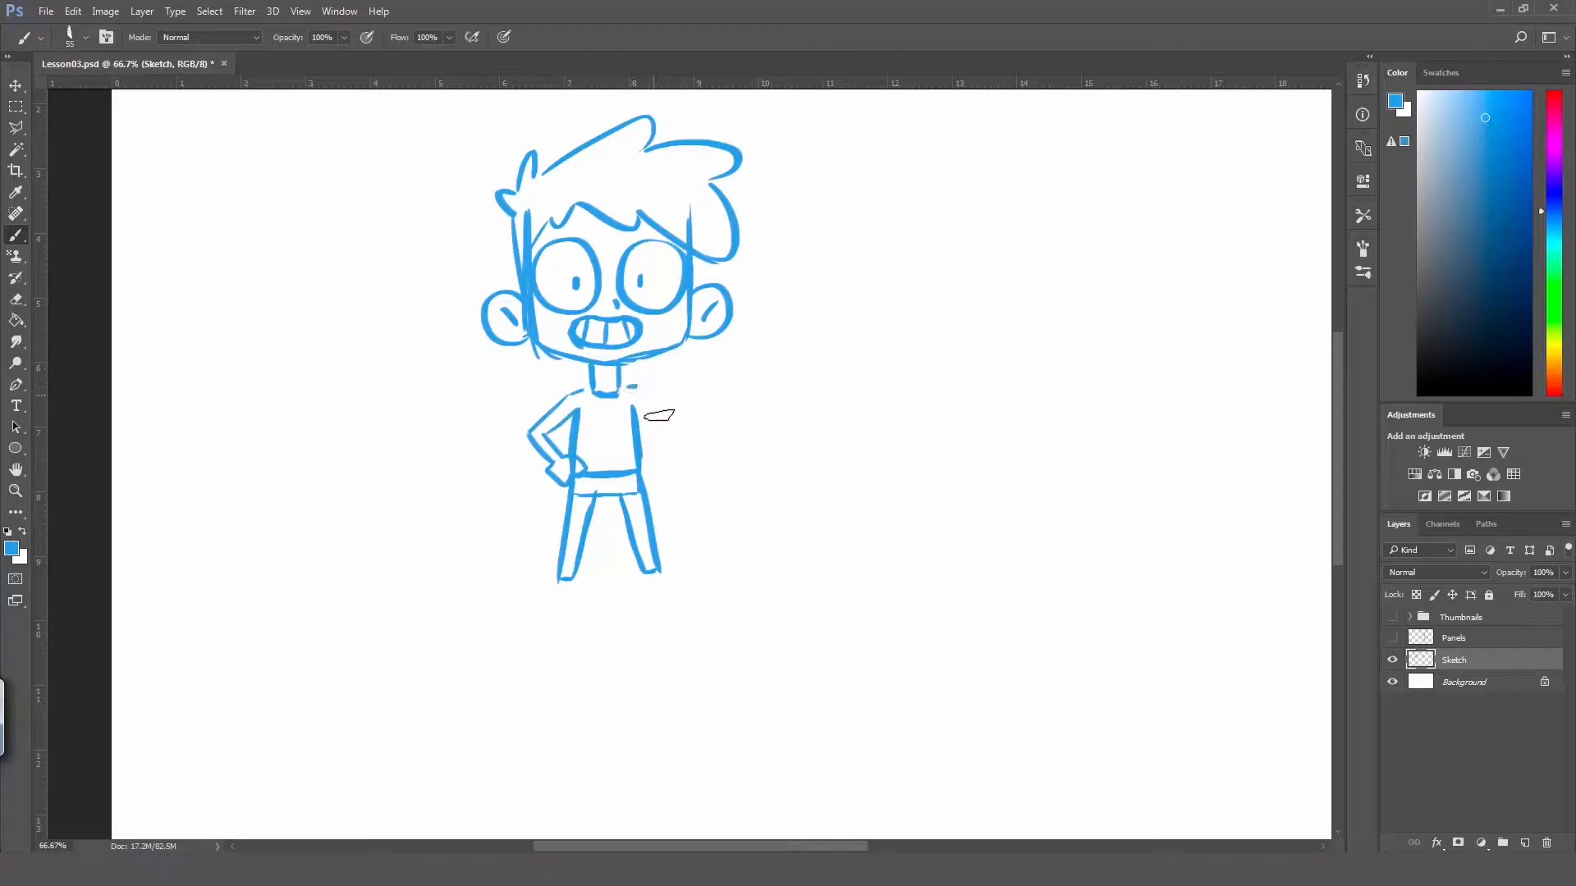
mouse_move(625, 391)
mouse_down()
mouse_move(662, 435)
mouse_move(660, 457)
mouse_move(660, 435)
mouse_move(632, 469)
mouse_move(659, 463)
mouse_up()
key(ctrl+z)
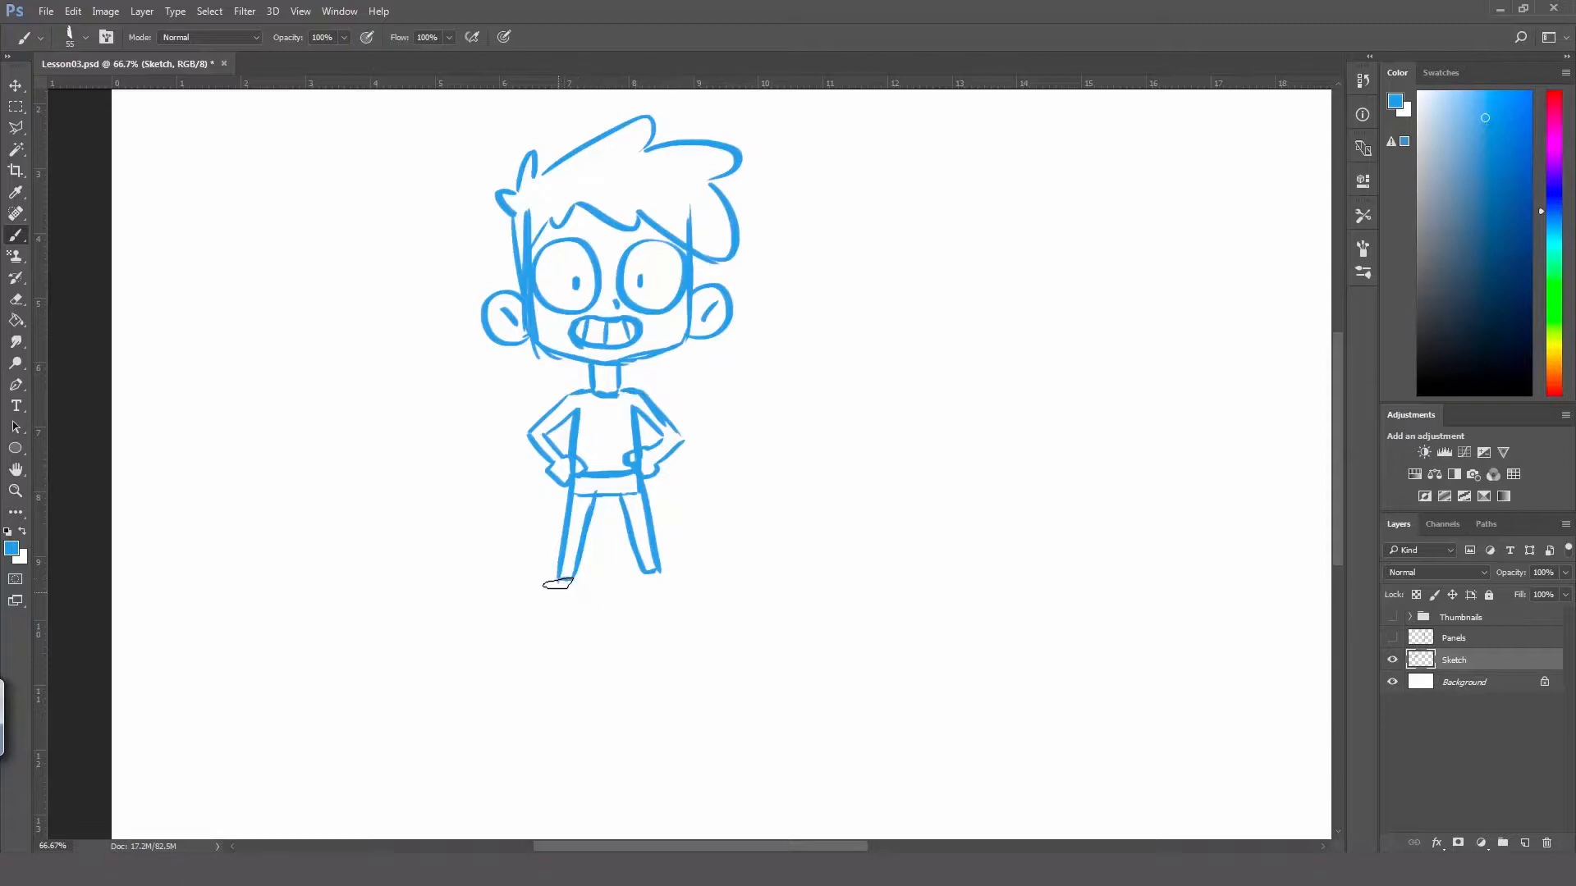
Step: Erase the closed ends of both legs and redraw the lower leg lines slightly longer
key(e)
mouse_move(566, 563)
mouse_down()
mouse_move(566, 577)
mouse_move(633, 552)
mouse_move(654, 589)
mouse_up()
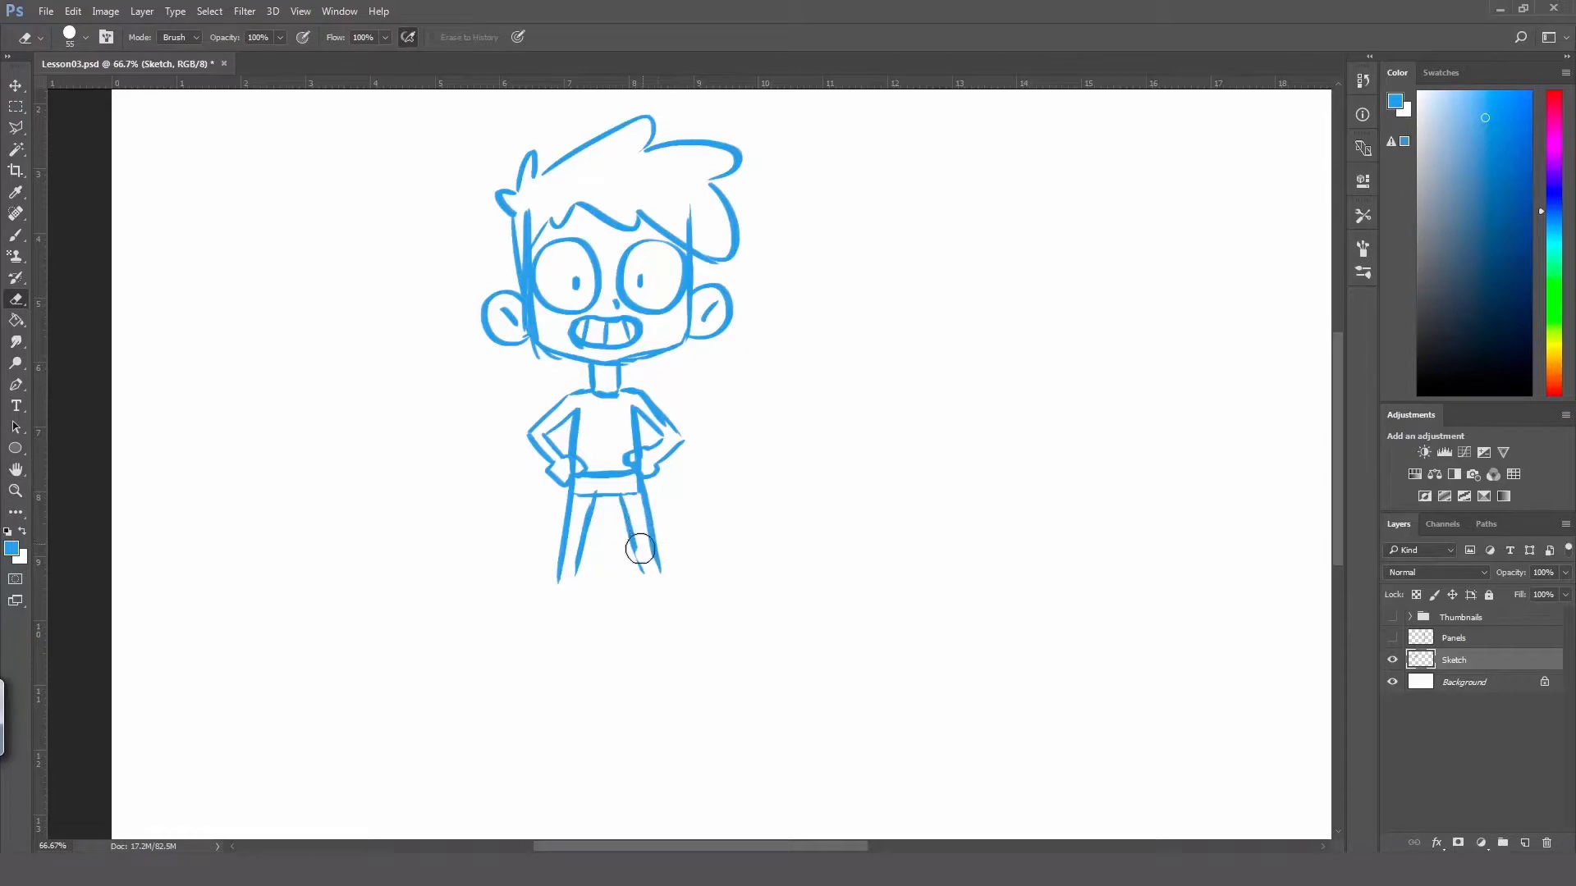
key(b)
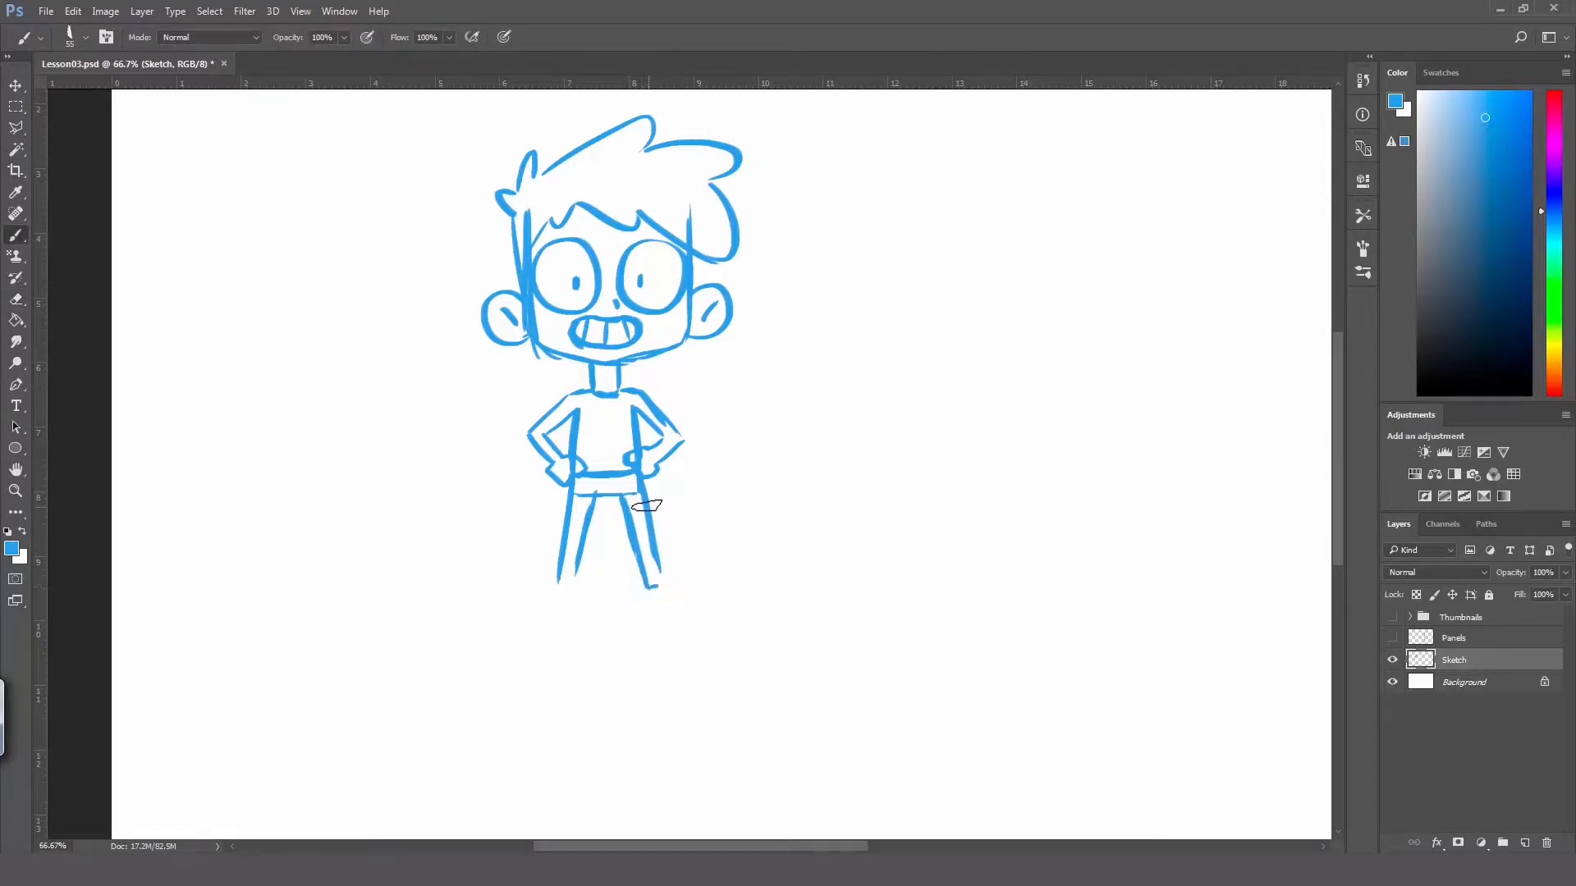
drag(647, 505, 662, 587)
Step: Draw a small pointed foot at the end of each leg, with the toes facing outward
key(z)
drag(554, 594, 549, 610)
click(549, 609)
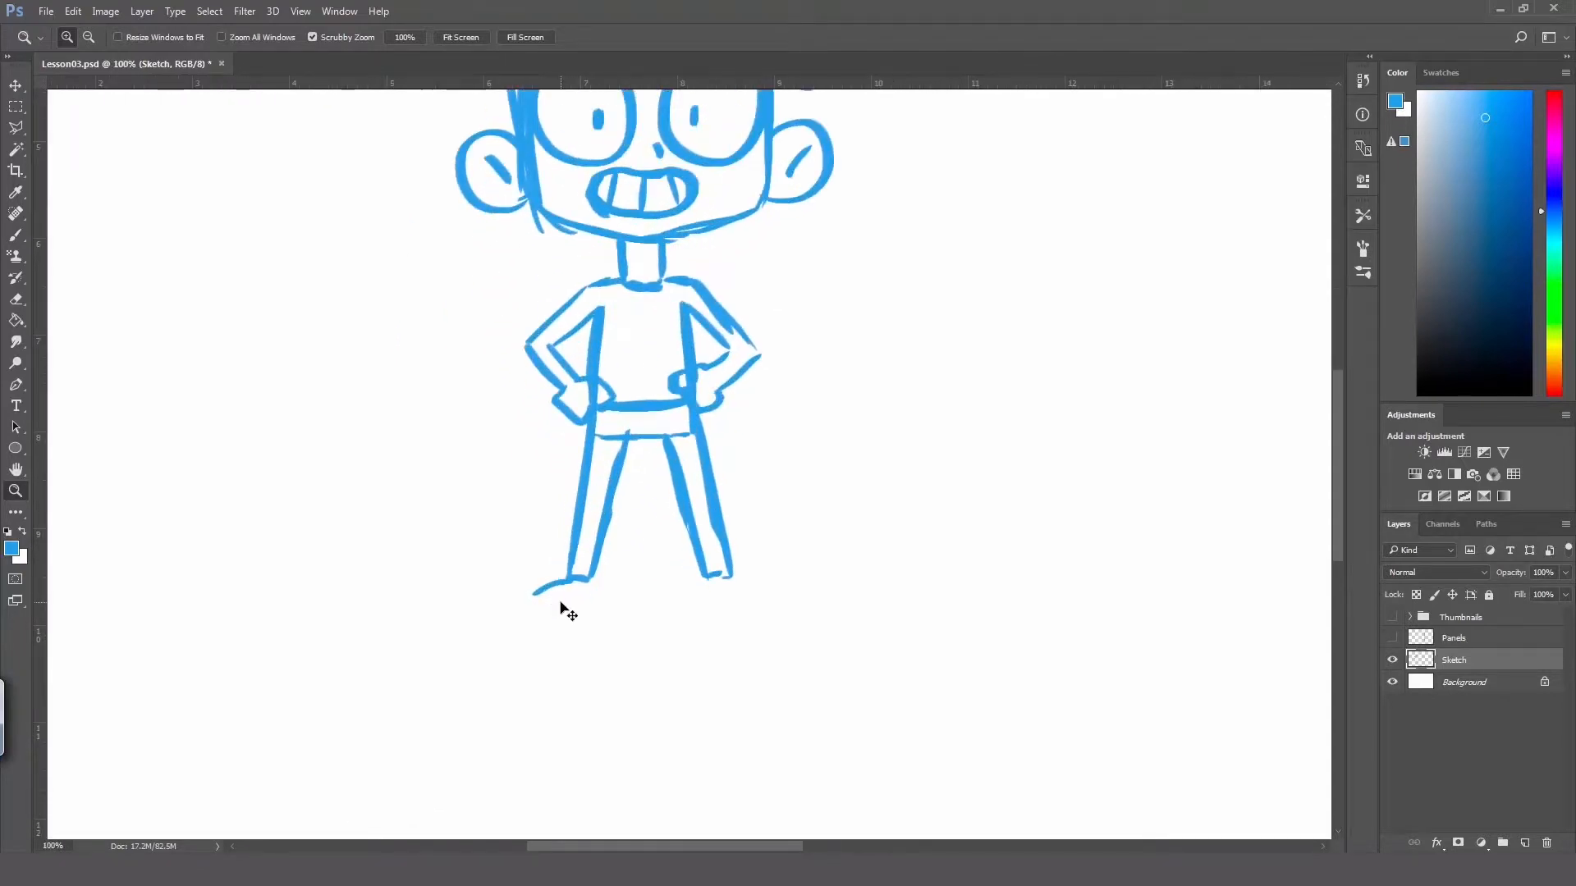
key(b)
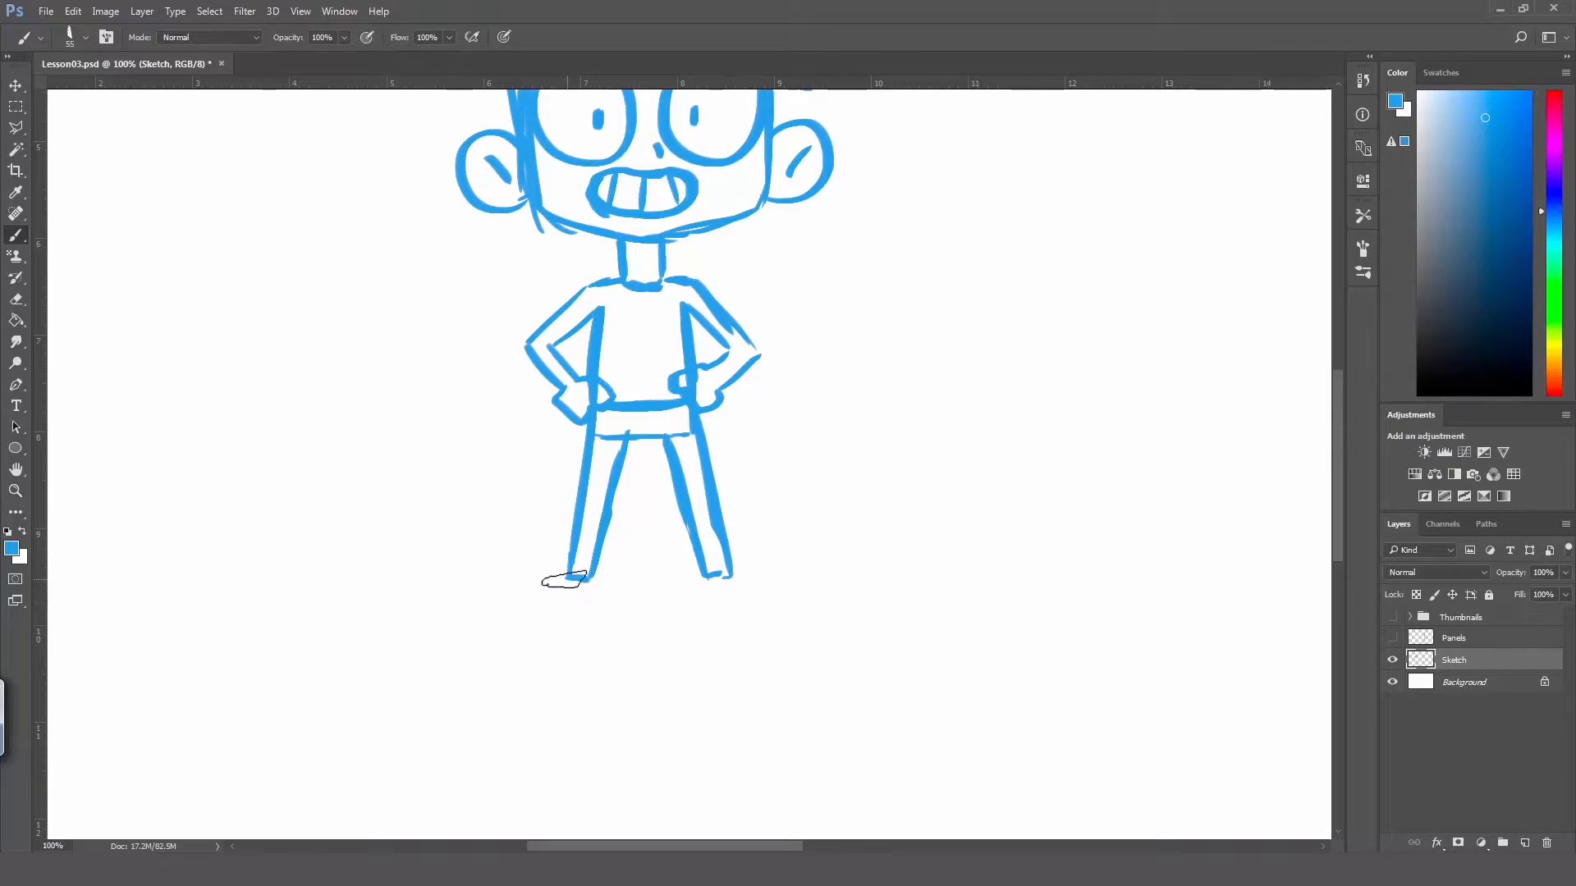
mouse_move(564, 579)
mouse_down()
mouse_move(512, 610)
mouse_move(573, 589)
mouse_move(524, 609)
mouse_move(591, 602)
mouse_up()
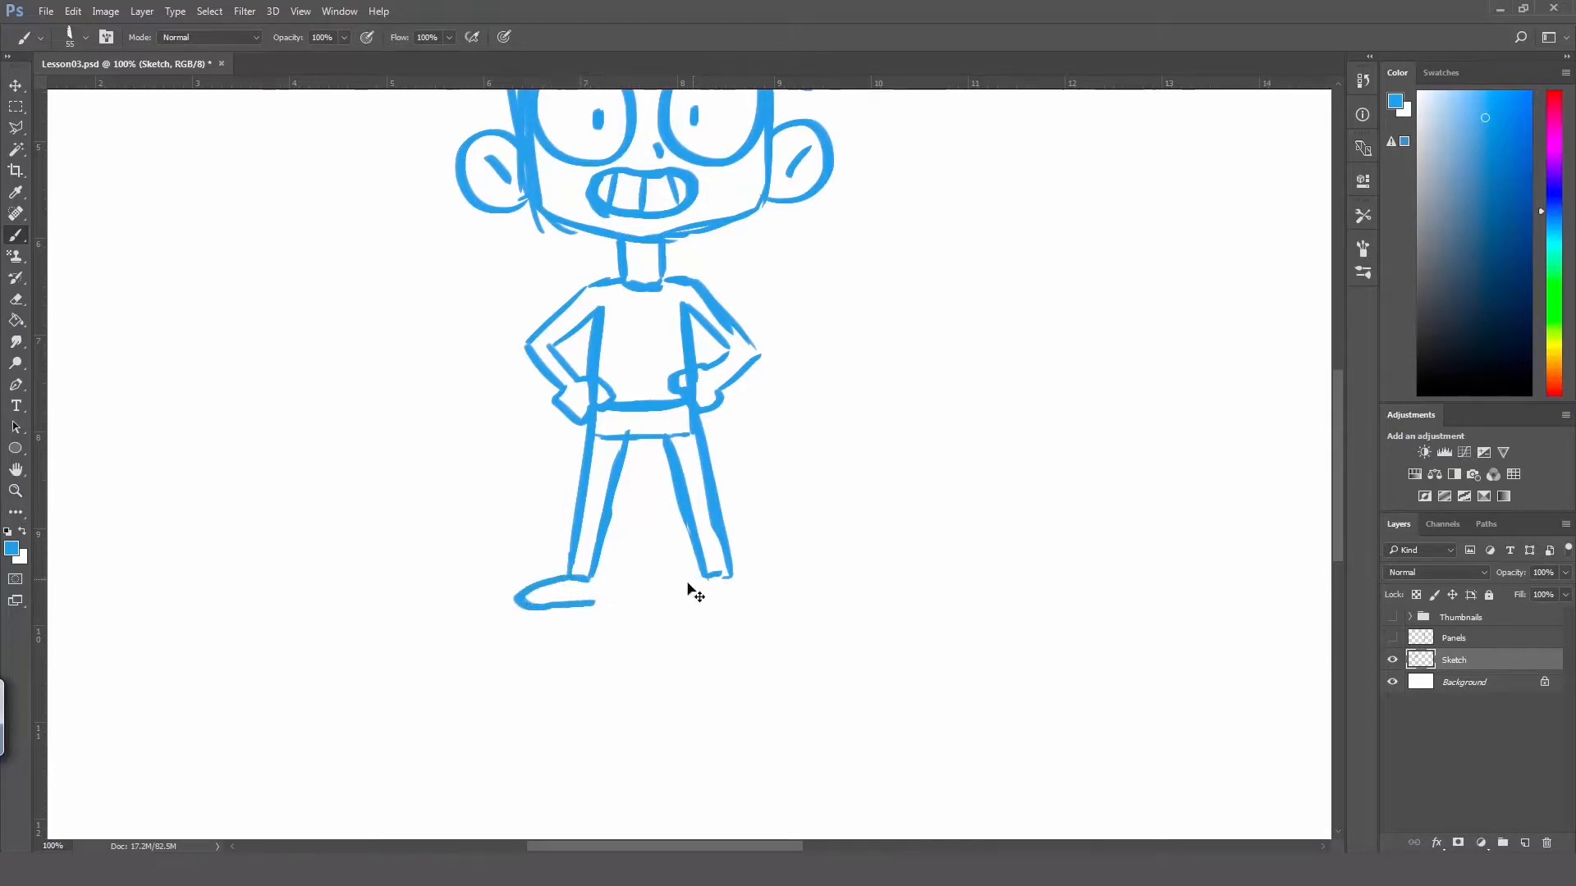
mouse_move(566, 580)
mouse_down()
mouse_move(538, 611)
mouse_move(591, 603)
mouse_up()
key(ctrl+z)
mouse_move(704, 578)
mouse_down()
mouse_move(701, 593)
mouse_move(744, 588)
mouse_move(766, 607)
mouse_up()
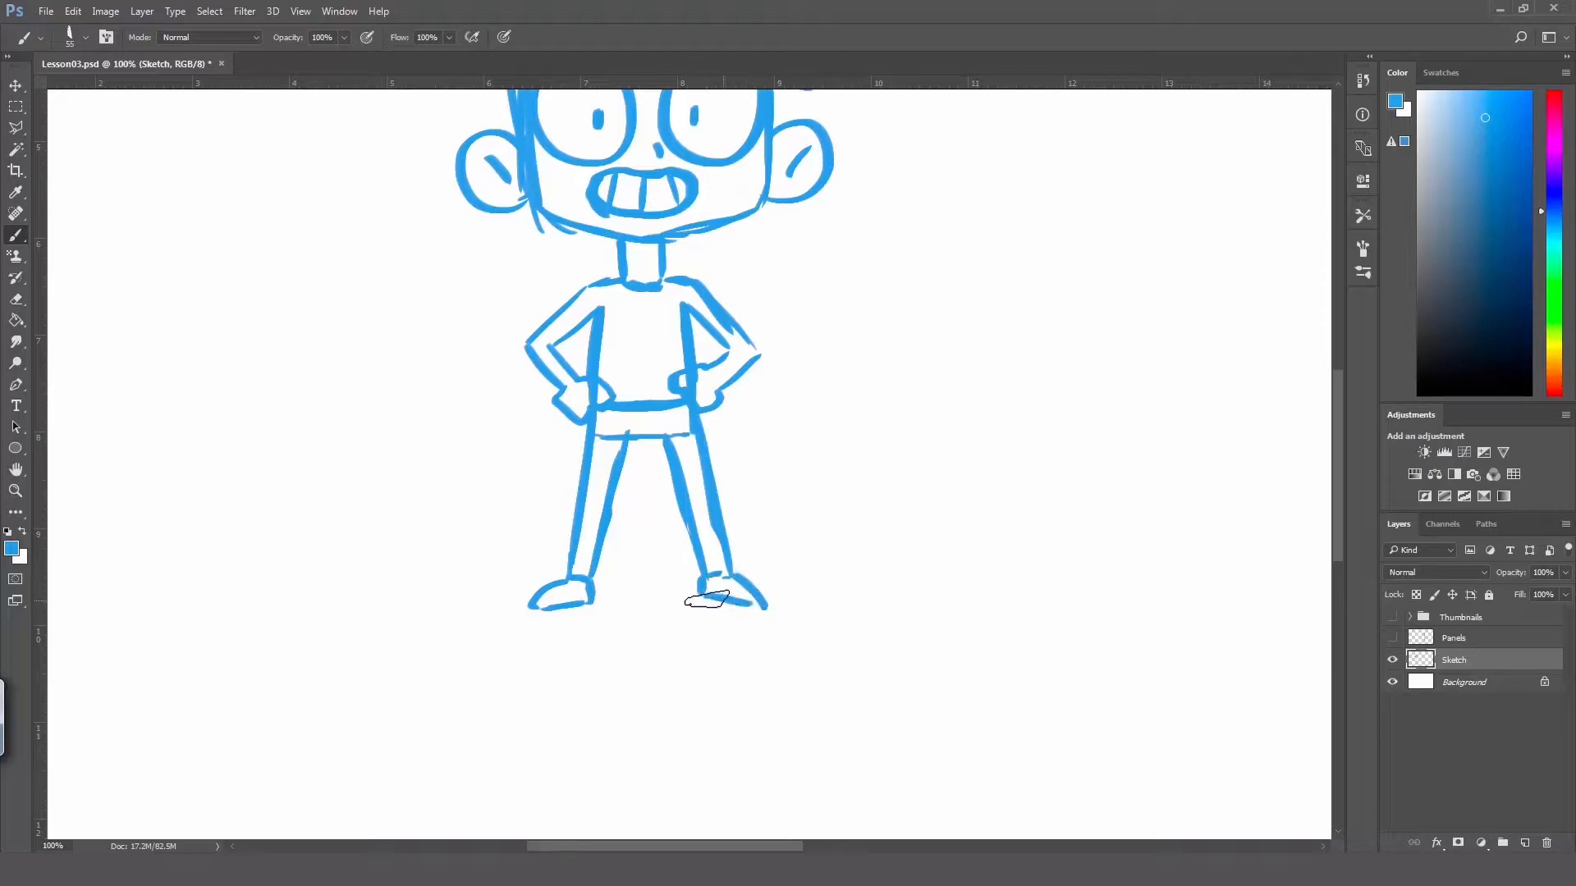
mouse_move(565, 582)
mouse_down()
mouse_move(532, 611)
mouse_move(561, 610)
mouse_up()
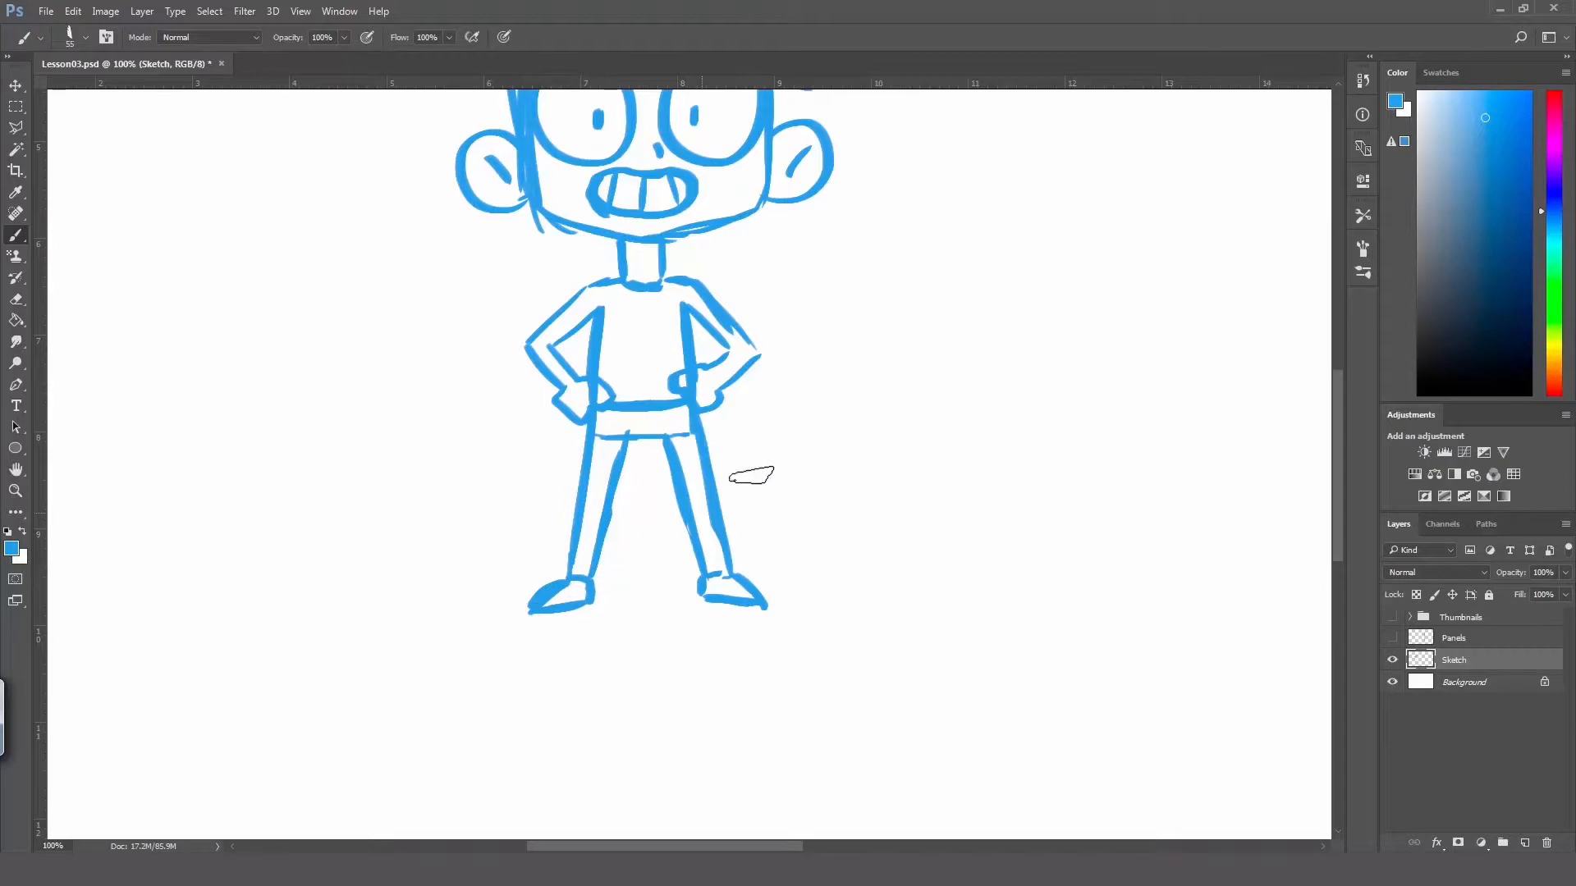
Step: Add a new layer above Sketch and set the foreground colour to the darker blue #376293
key(z)
alt+click(673, 484)
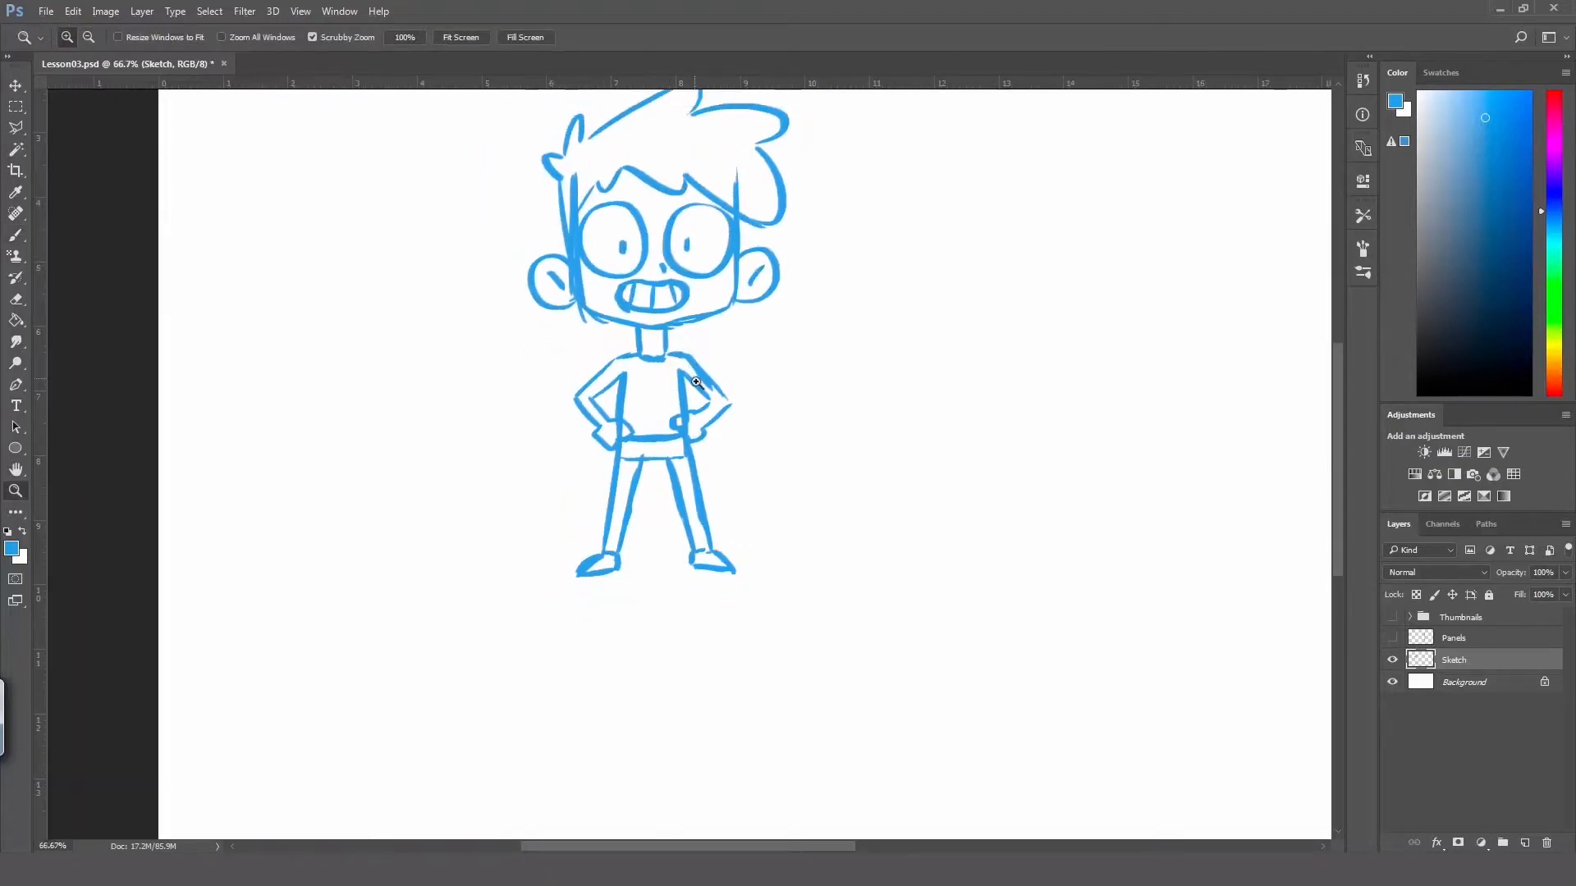
key(b)
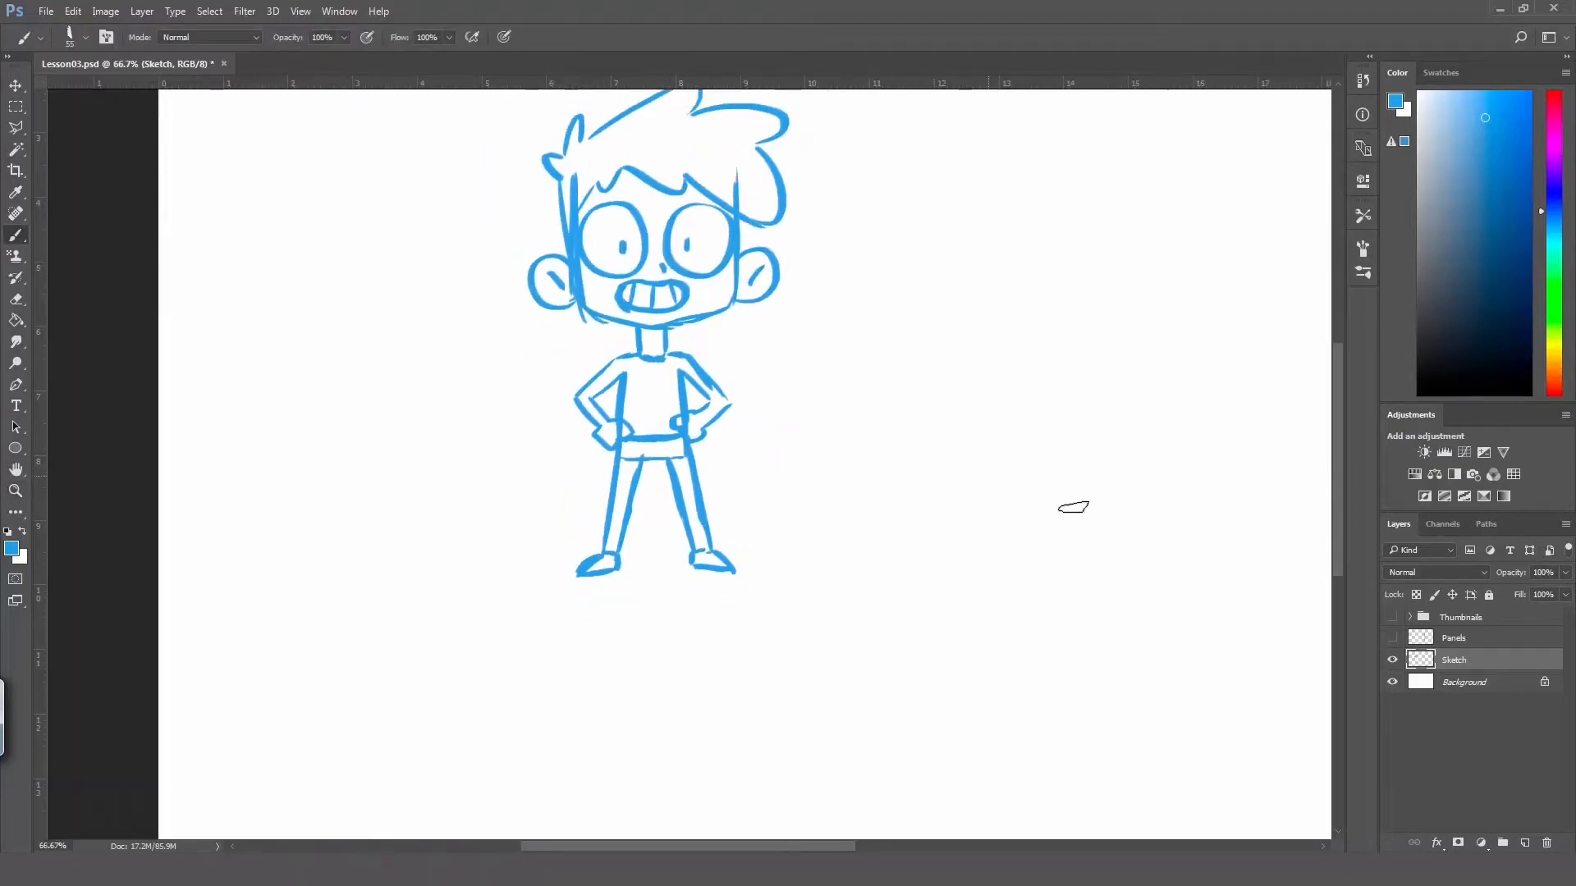
click(1524, 843)
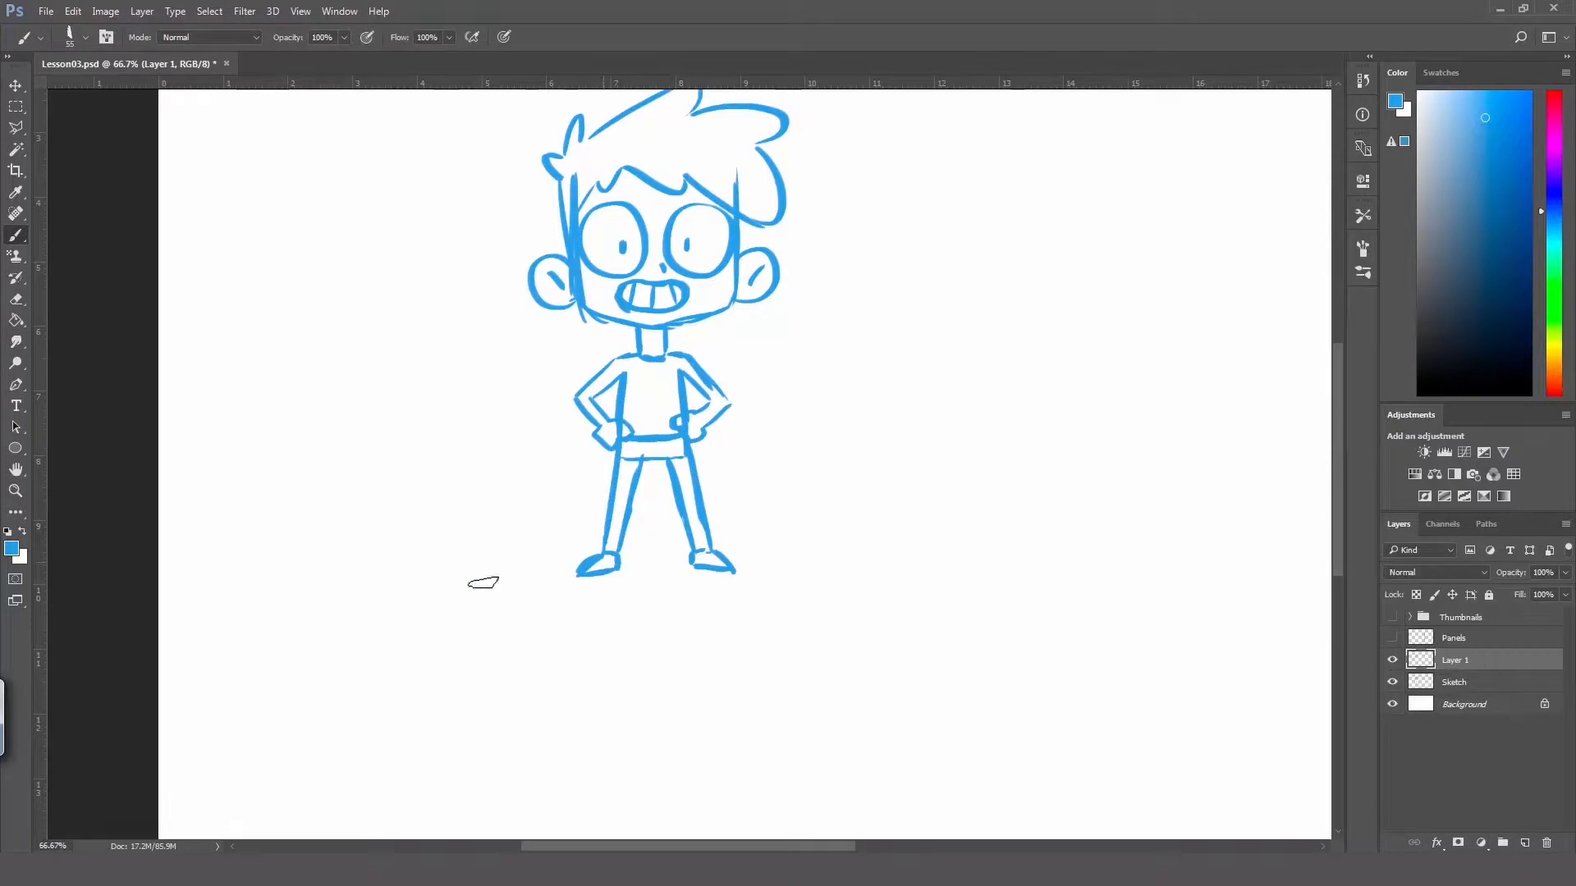
click(12, 548)
click(1154, 283)
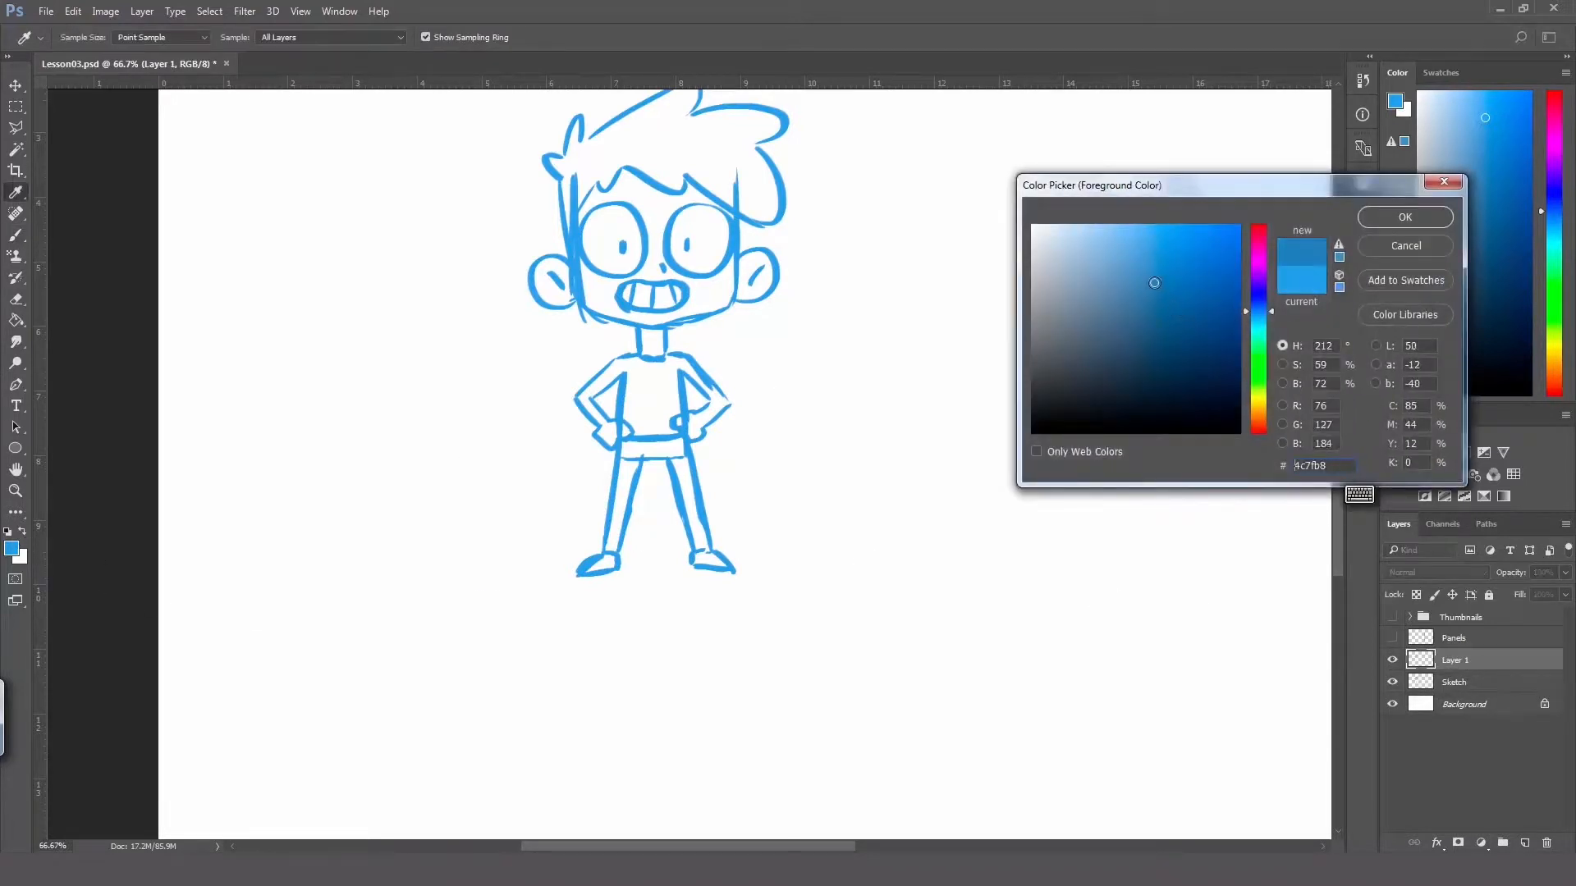
click(1161, 313)
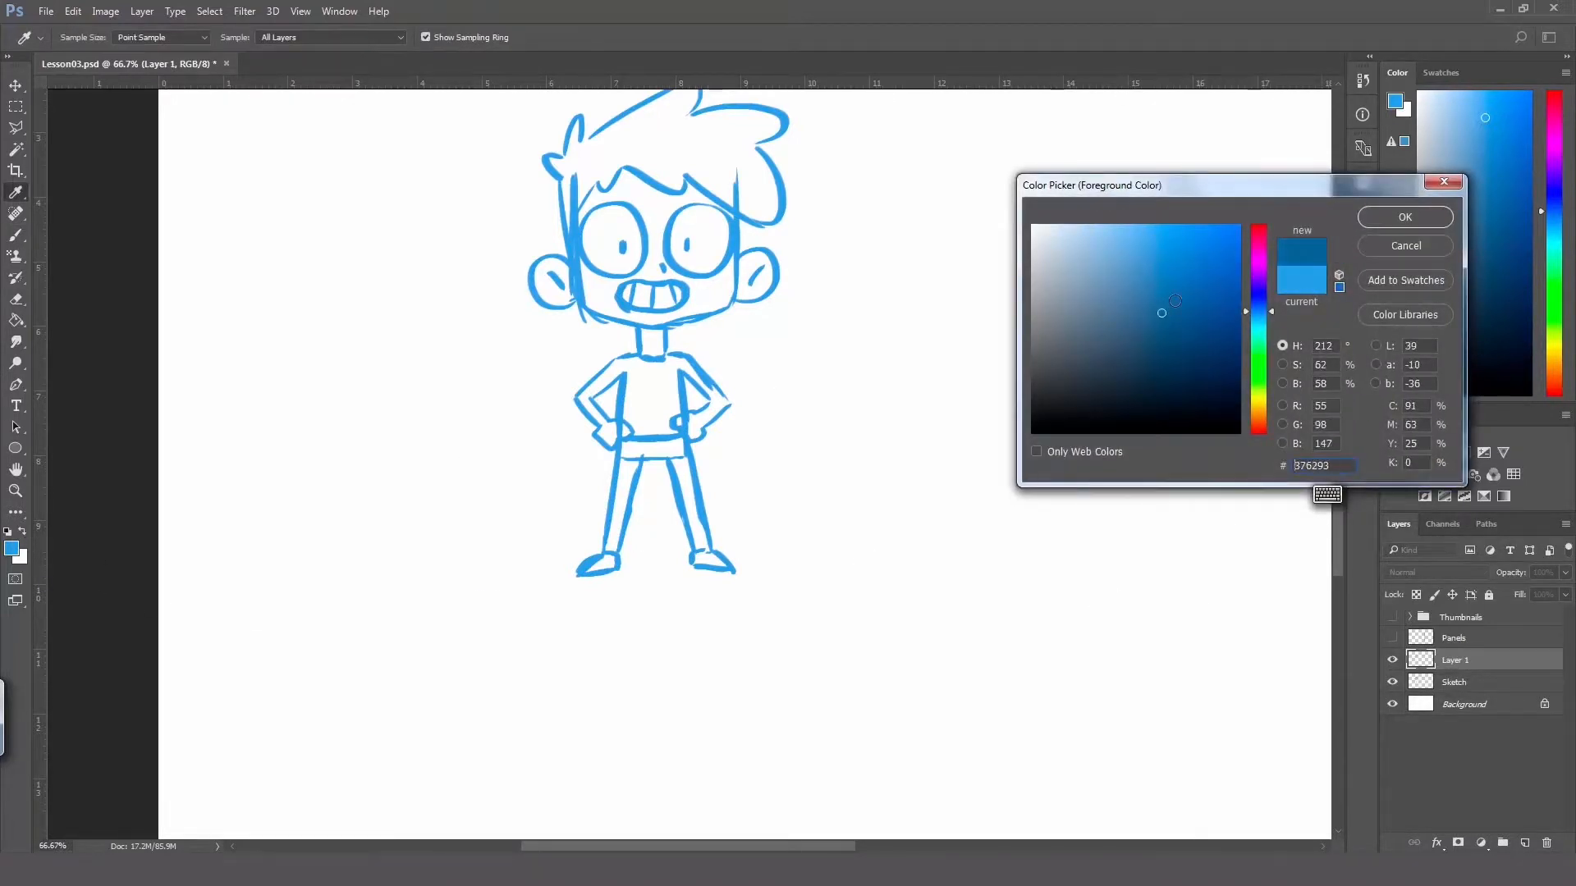
click(1373, 219)
Step: Draw the T-shirt's collar, shoulders and short sleeves over the upper body in dark blue
key(z)
click(660, 409)
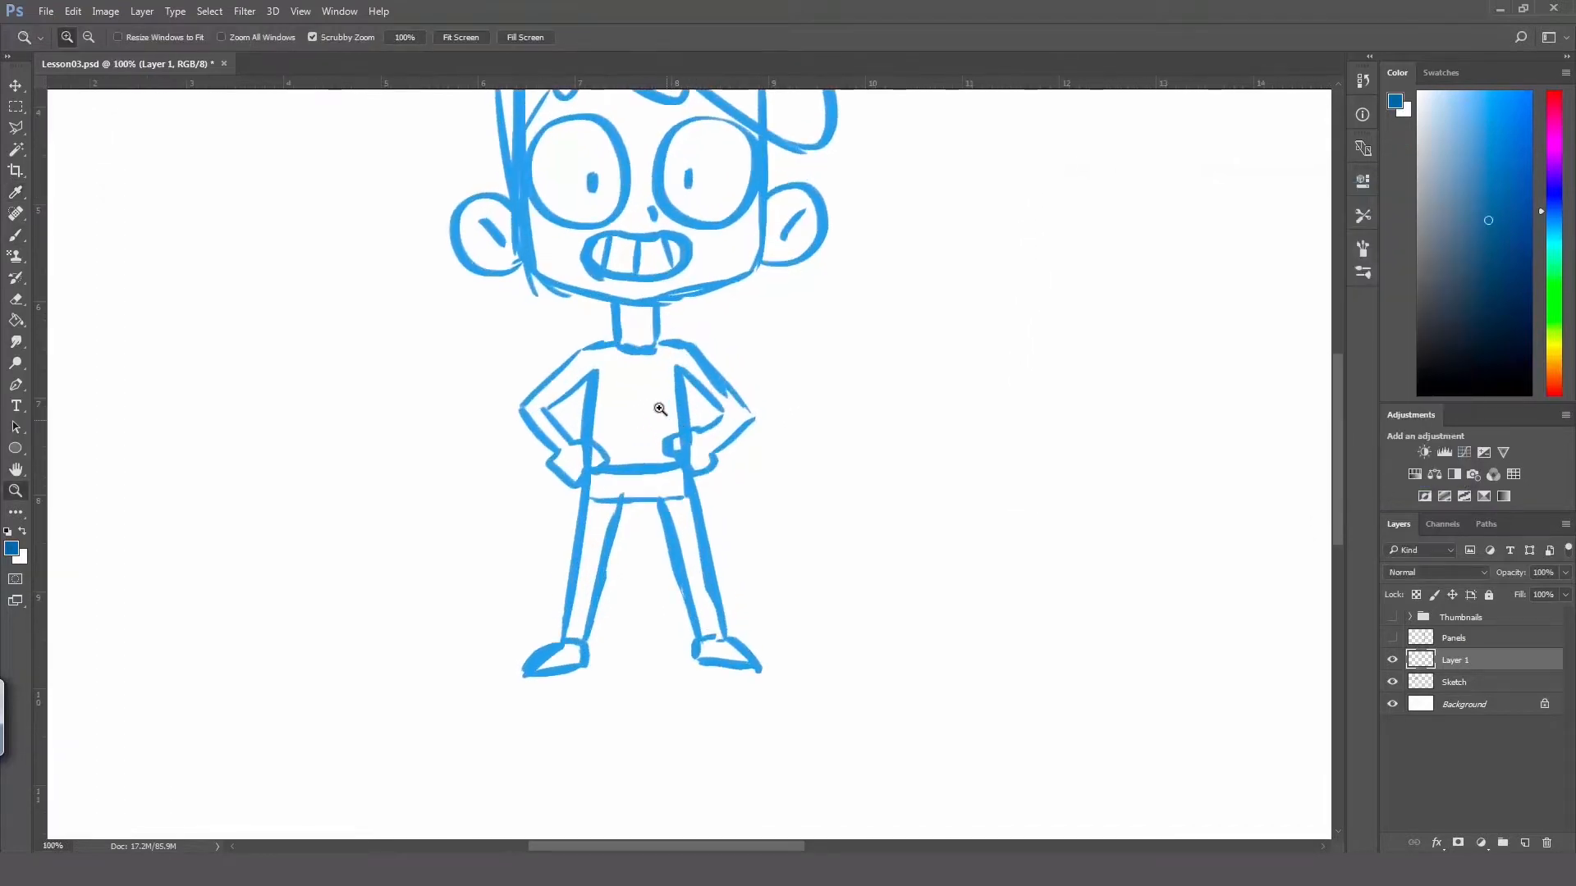
key(b)
drag(618, 343, 659, 341)
key(ctrl+z)
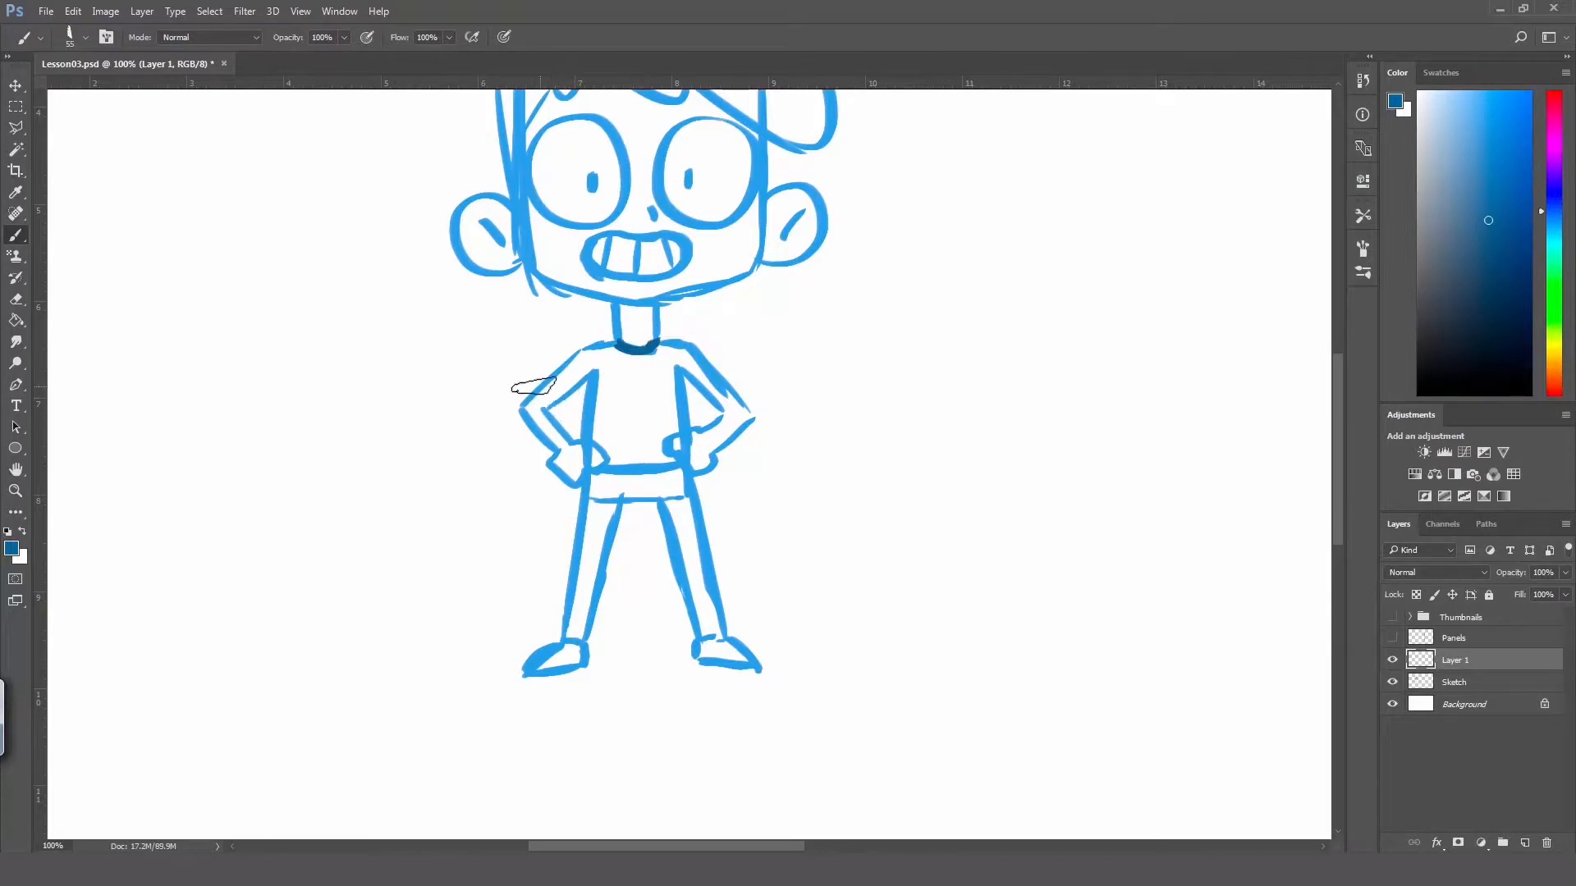
mouse_move(525, 377)
mouse_down()
mouse_move(563, 416)
mouse_move(615, 346)
mouse_move(709, 355)
mouse_move(734, 373)
mouse_move(706, 398)
mouse_up()
key(ctrl+z)
key(ctrl+z)
key(ctrl+z)
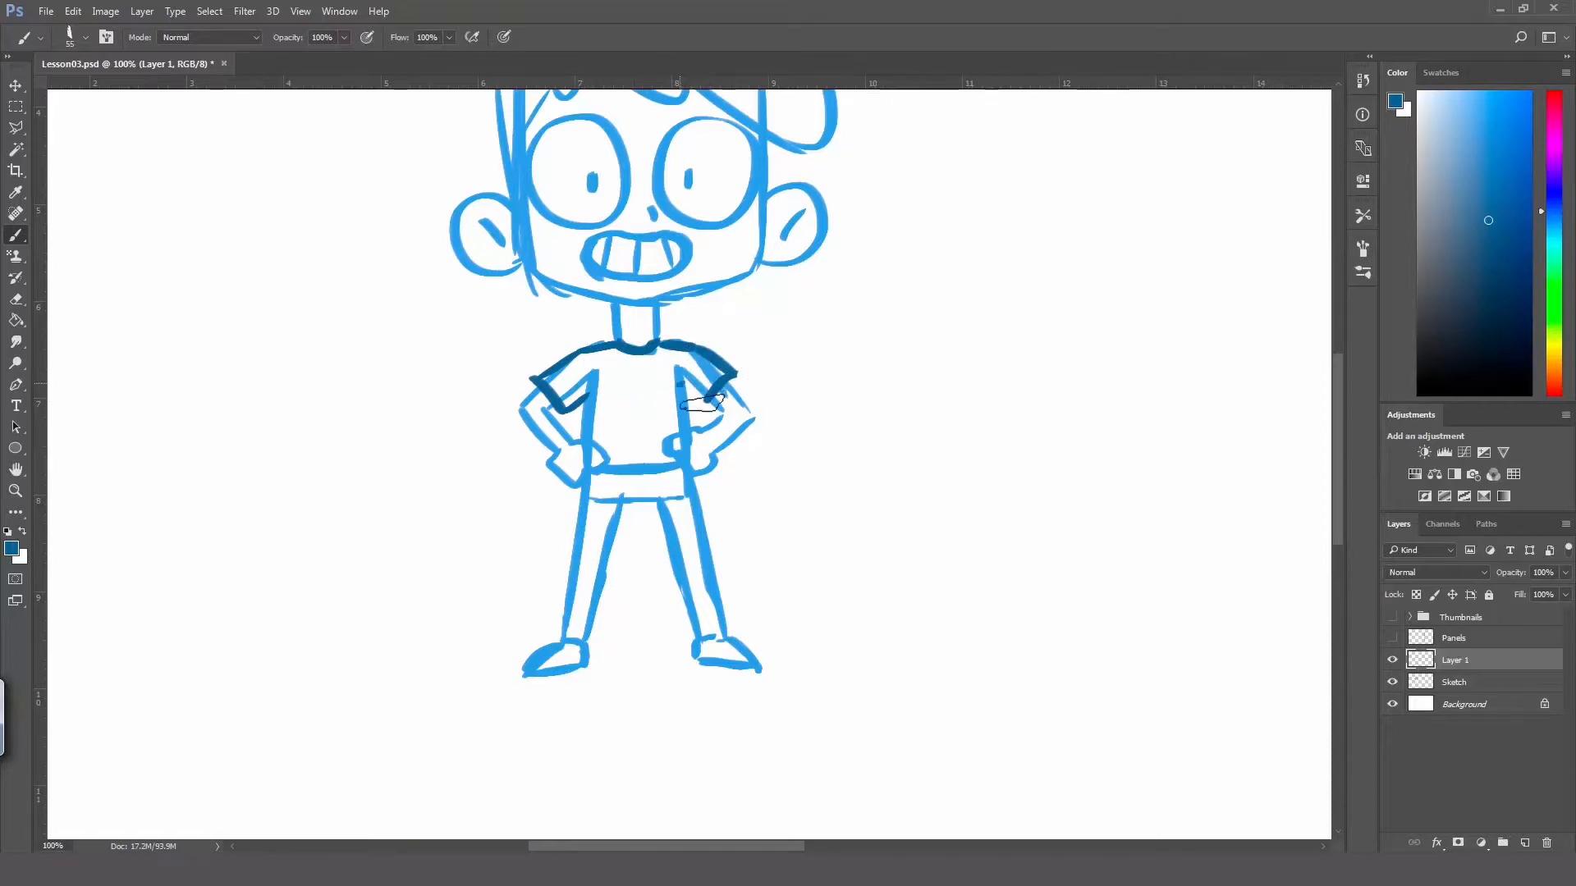
Step: Trace both sides of the T-shirt down the torso and sketch its hem across the waist
drag(596, 387, 588, 448)
key(ctrl+z)
drag(597, 384, 588, 444)
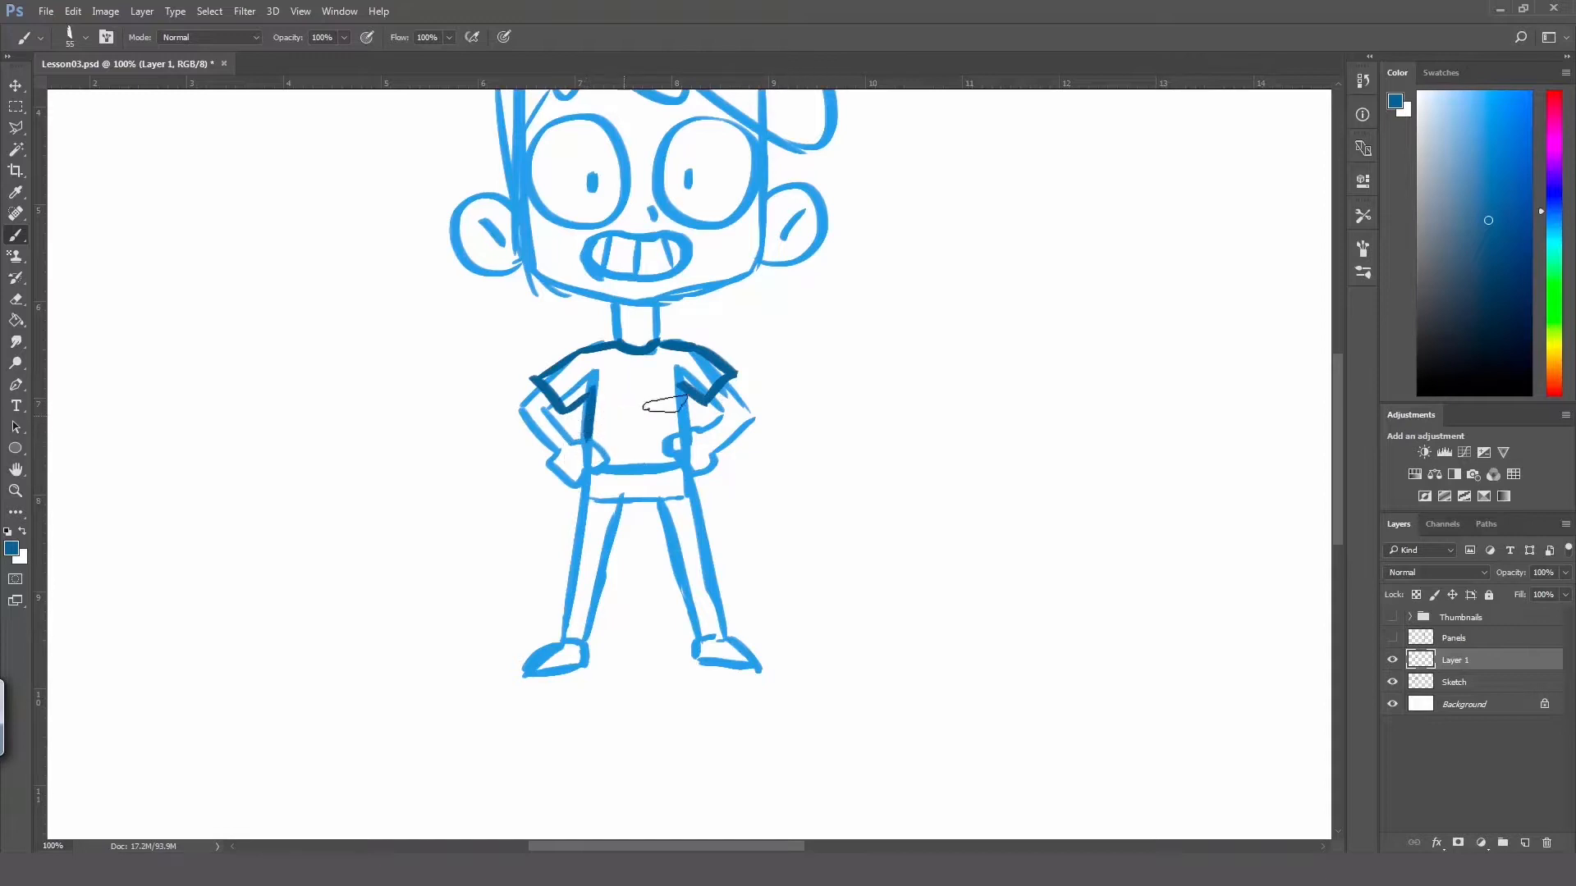
drag(680, 381, 681, 432)
drag(585, 478, 694, 482)
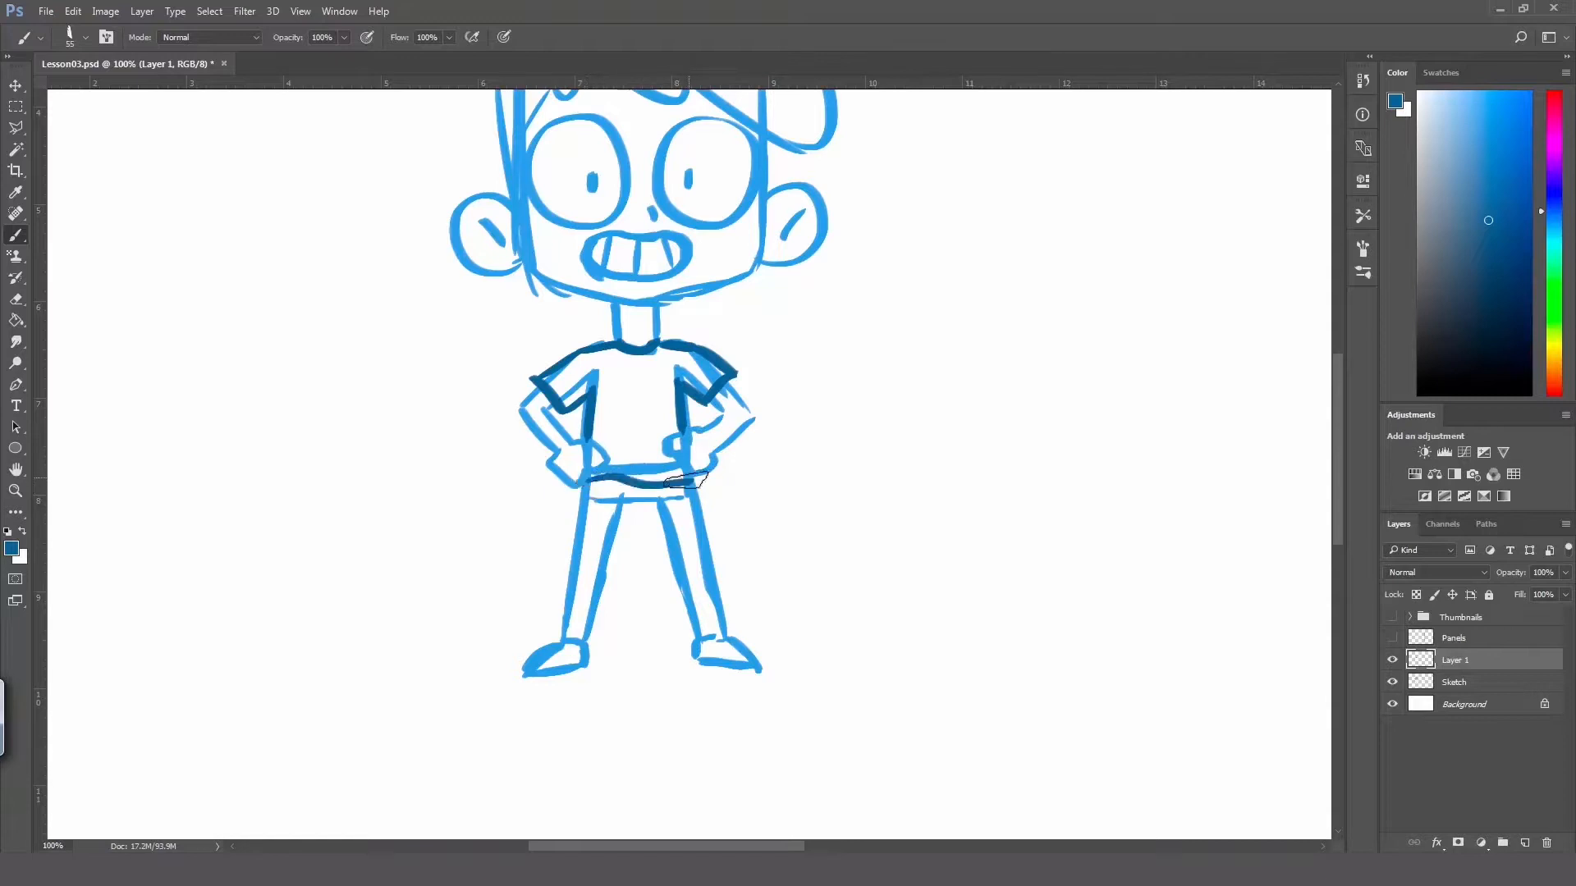
key(ctrl+z)
Step: Draw a pair of loose shorts from the waist to just above the ankles, with a gap between the legs
drag(583, 484, 567, 552)
key(ctrl+z)
mouse_move(582, 484)
mouse_down()
mouse_move(551, 566)
mouse_move(622, 585)
mouse_up()
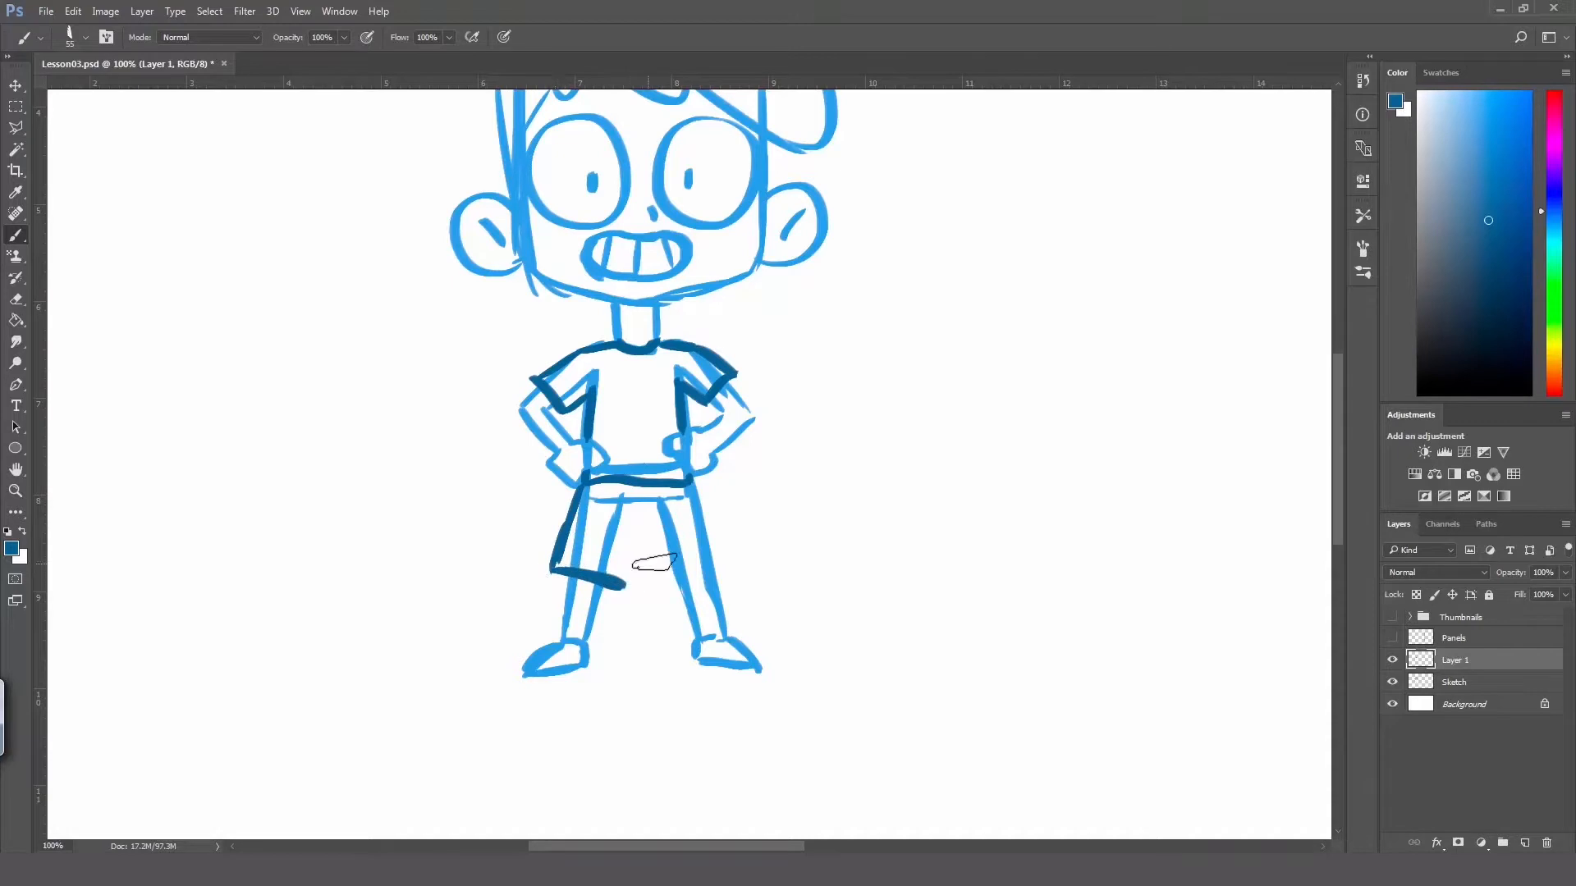
drag(638, 529, 624, 583)
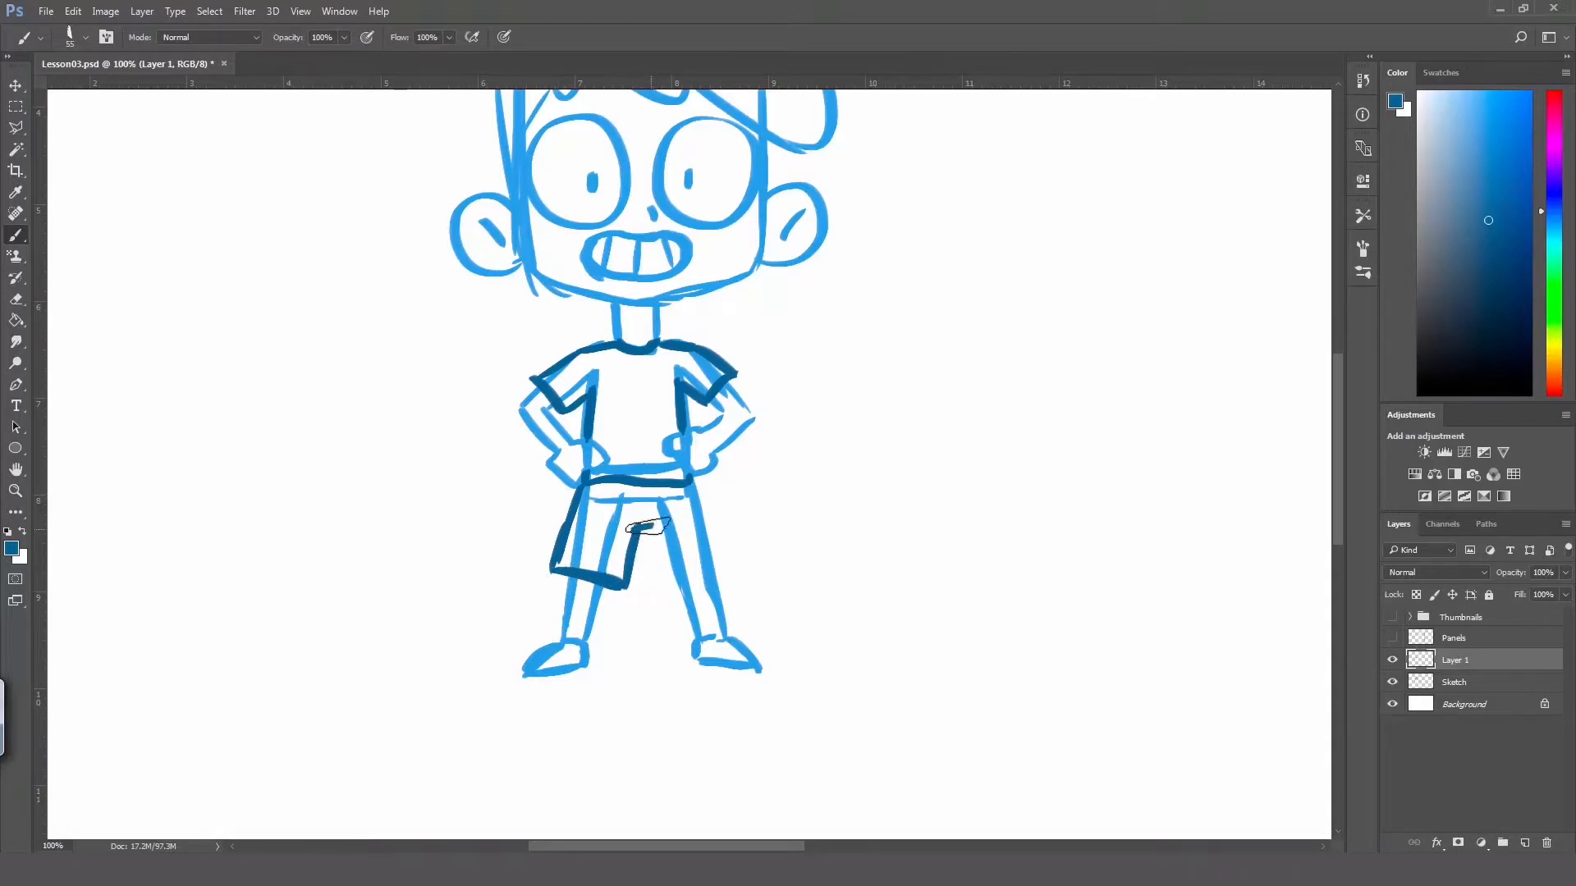
mouse_move(641, 526)
mouse_down()
mouse_move(656, 590)
mouse_move(727, 572)
mouse_up()
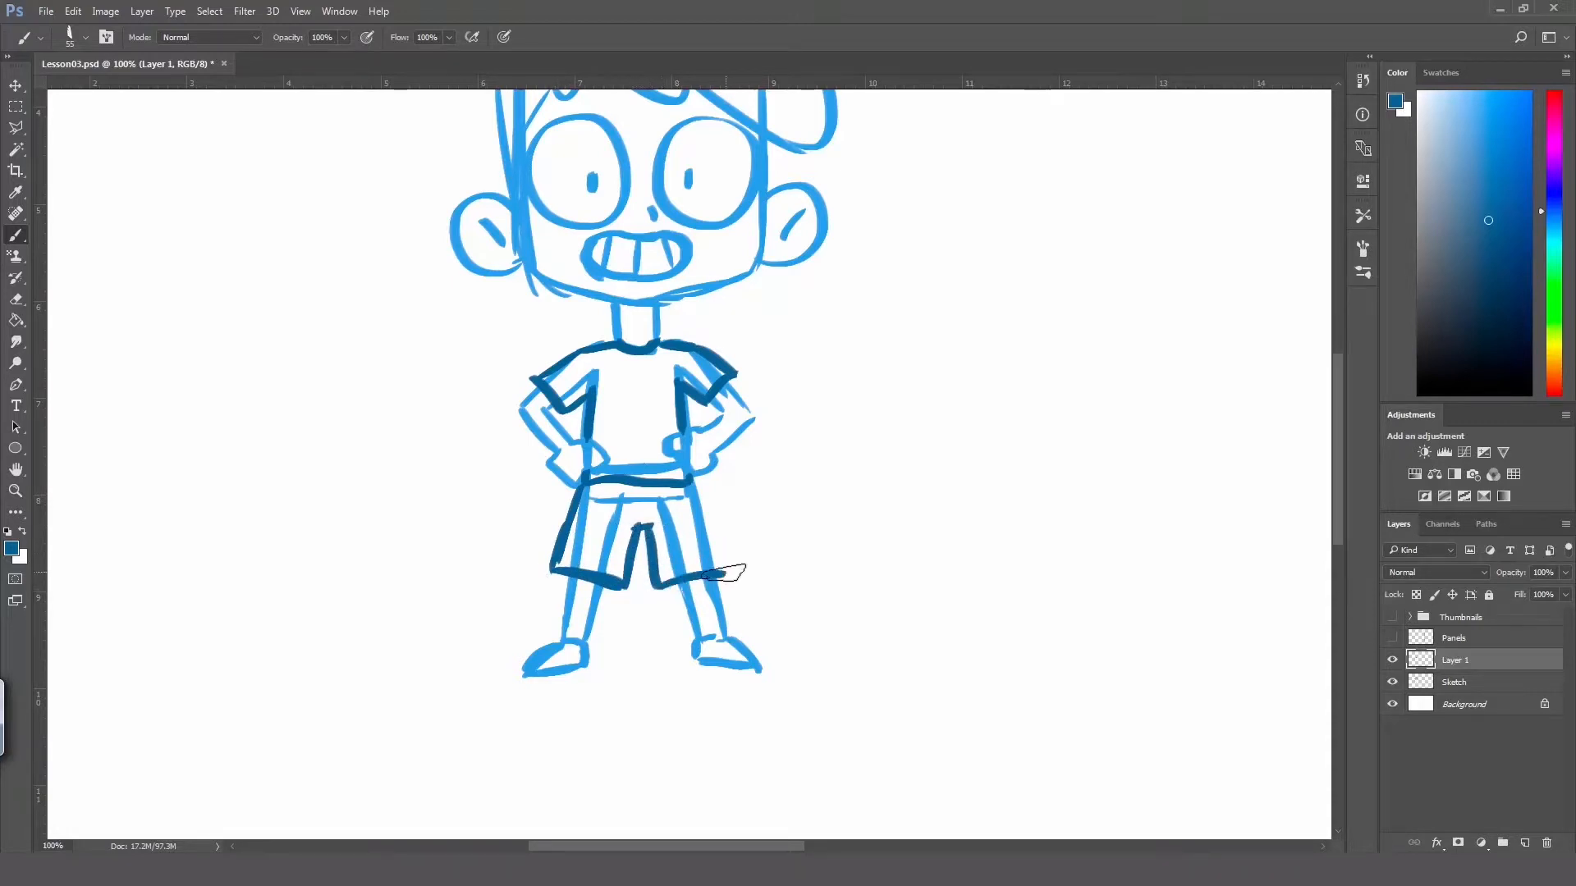
drag(691, 480, 737, 572)
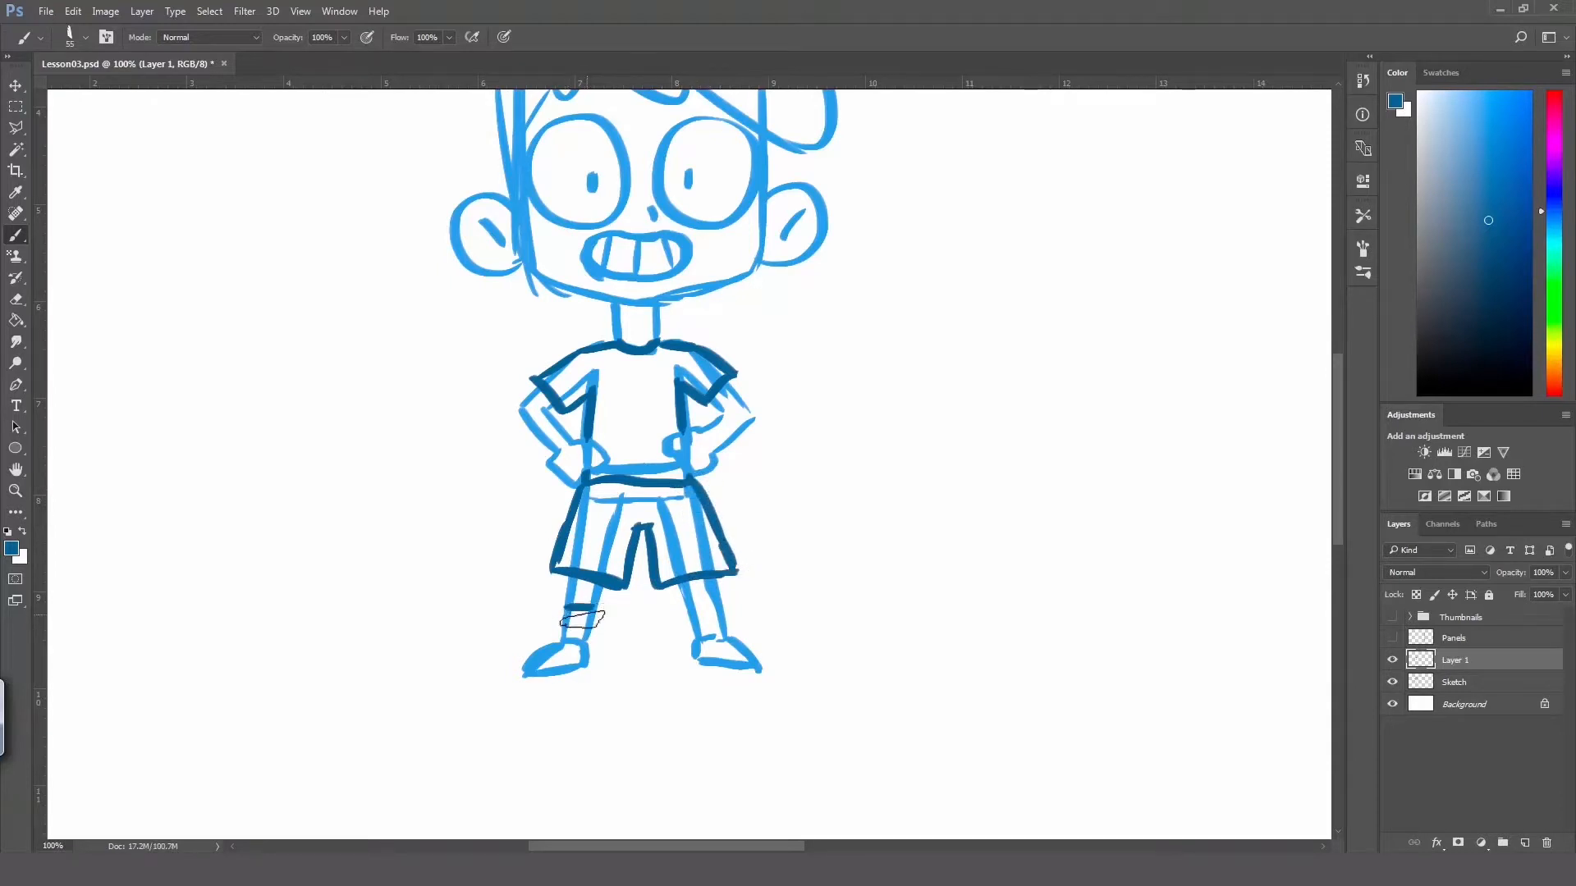
Step: Draw socks around both ankles and outline pointed shoes over the feet
mouse_move(565, 607)
mouse_down()
mouse_move(565, 629)
mouse_move(587, 634)
mouse_up()
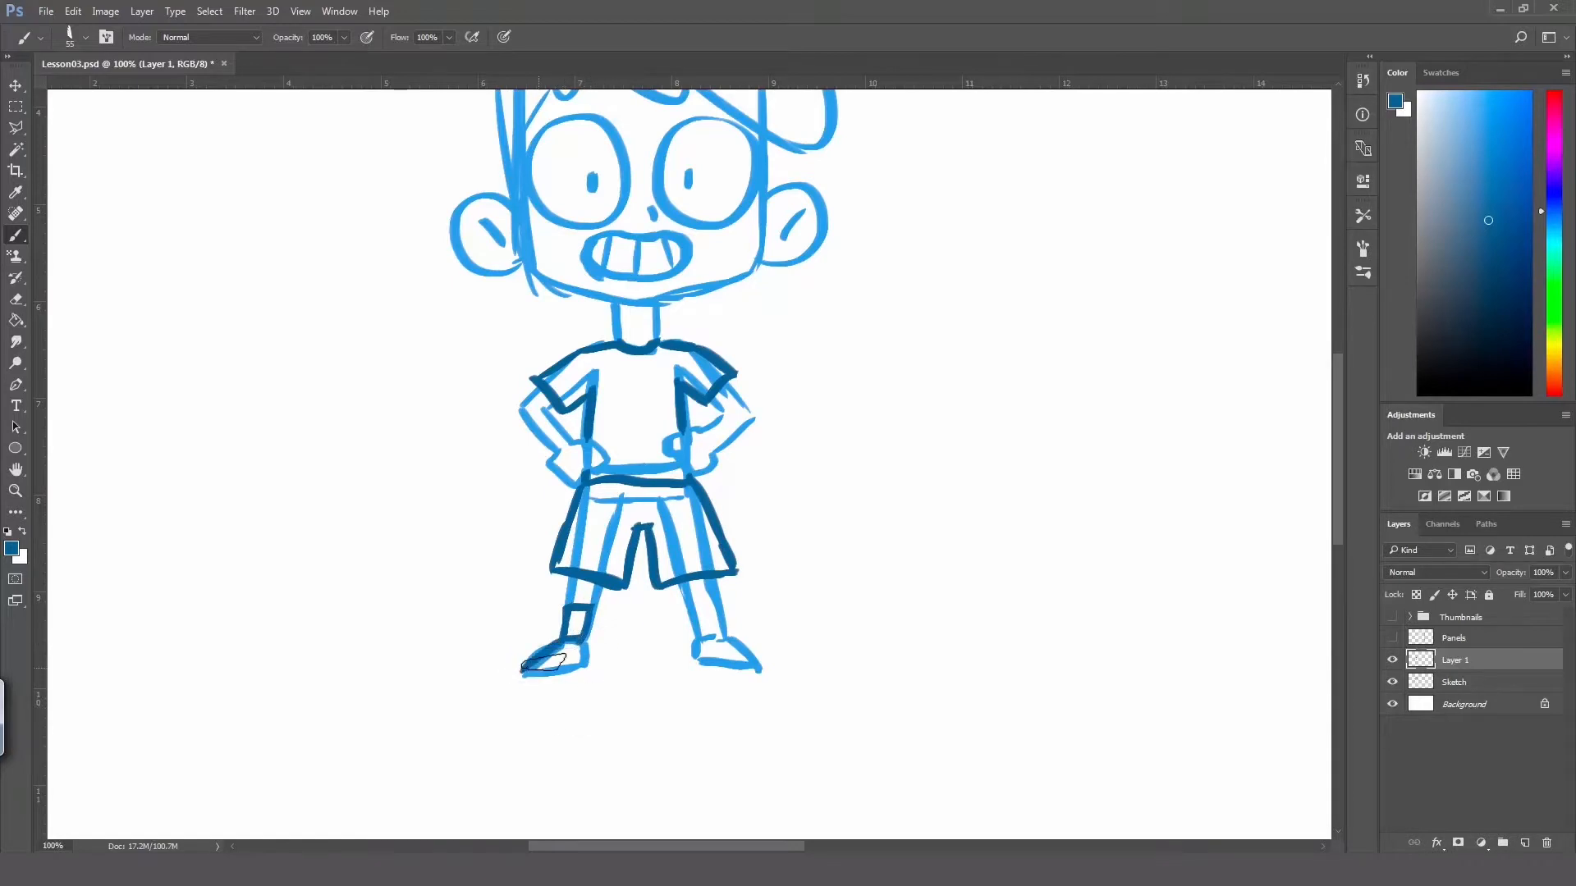
drag(523, 672, 575, 665)
mouse_move(697, 609)
mouse_down()
mouse_move(725, 642)
mouse_move(715, 600)
mouse_move(702, 659)
mouse_move(730, 643)
mouse_move(751, 659)
mouse_move(729, 640)
mouse_move(758, 667)
mouse_move(703, 662)
mouse_move(757, 664)
mouse_up()
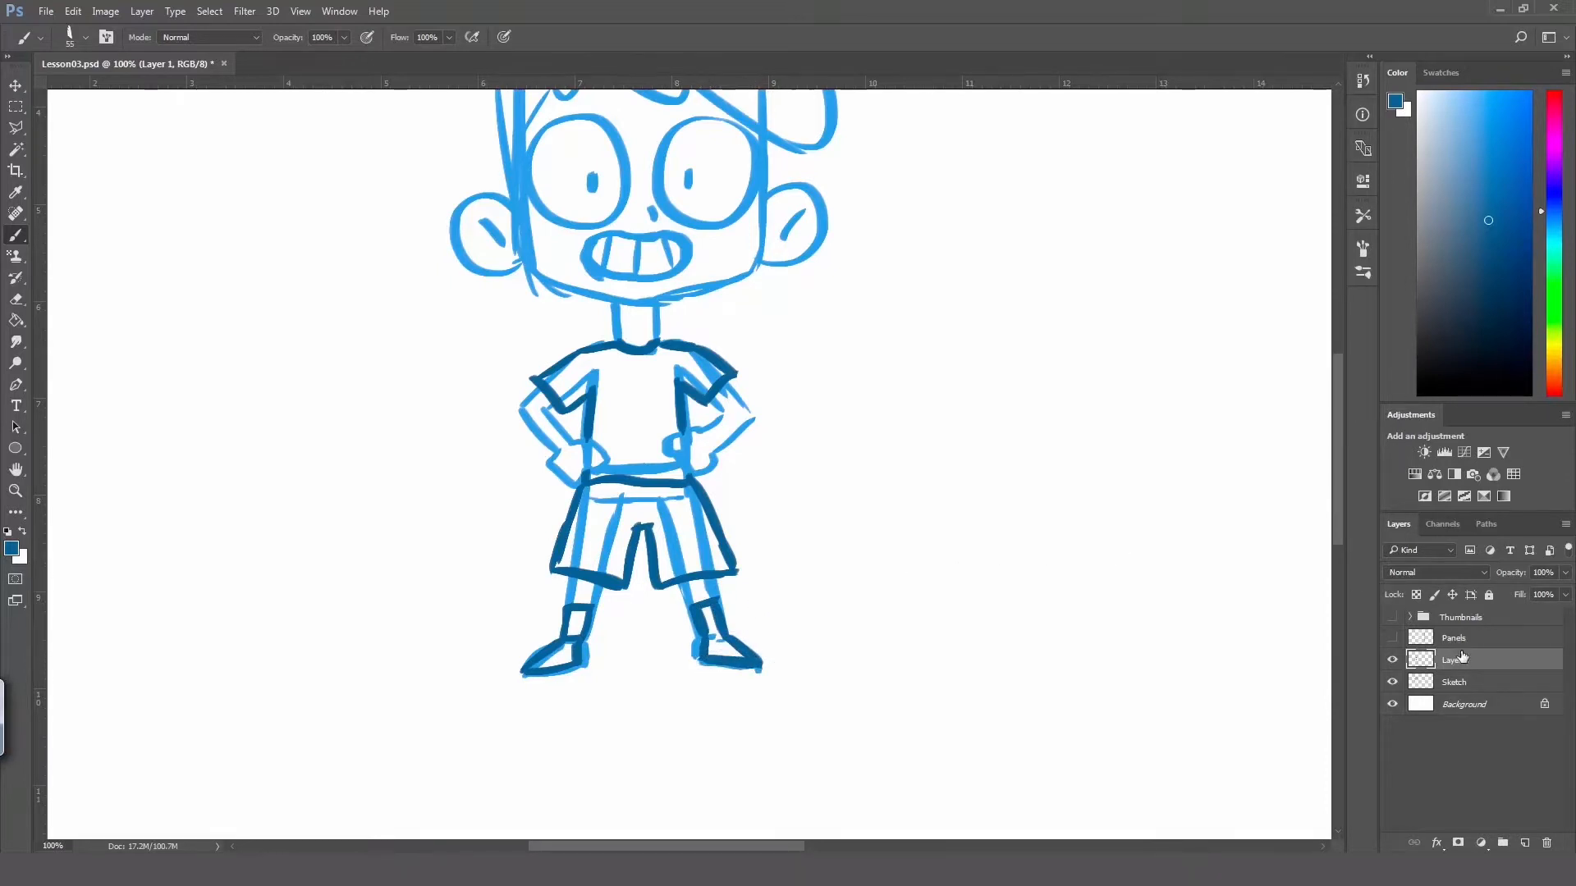
Step: On the Sketch layer, erase the light blue body lines covered by the shorts and shoes and the overlapping lines at the waist
click(1473, 681)
key(e)
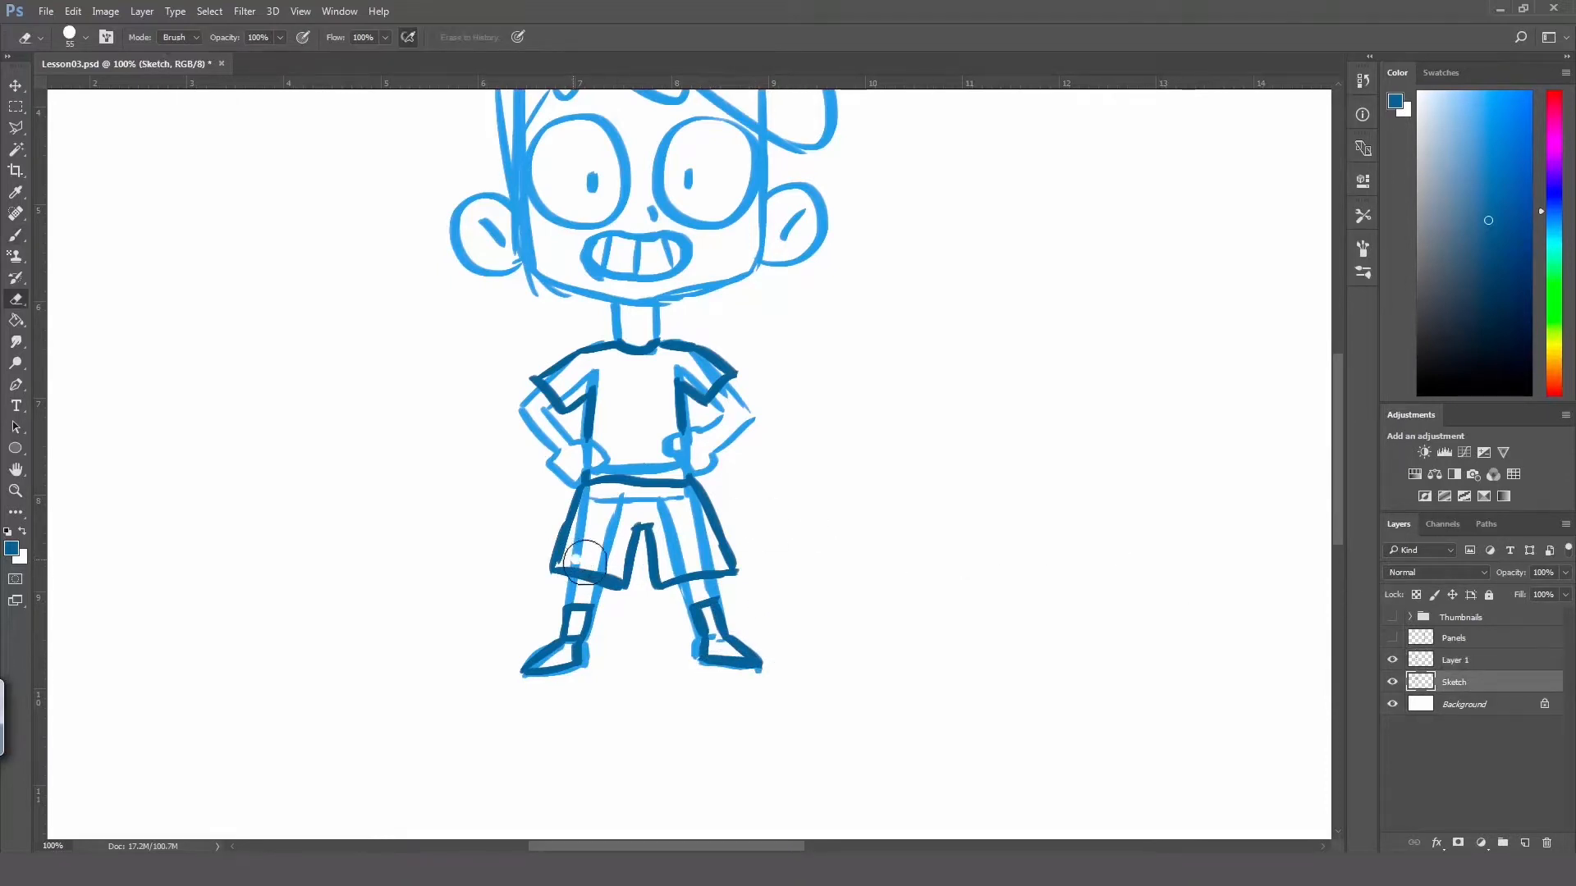
drag(600, 519, 615, 554)
mouse_move(590, 628)
mouse_down()
mouse_move(599, 643)
mouse_move(563, 675)
mouse_move(535, 665)
mouse_move(554, 661)
mouse_up()
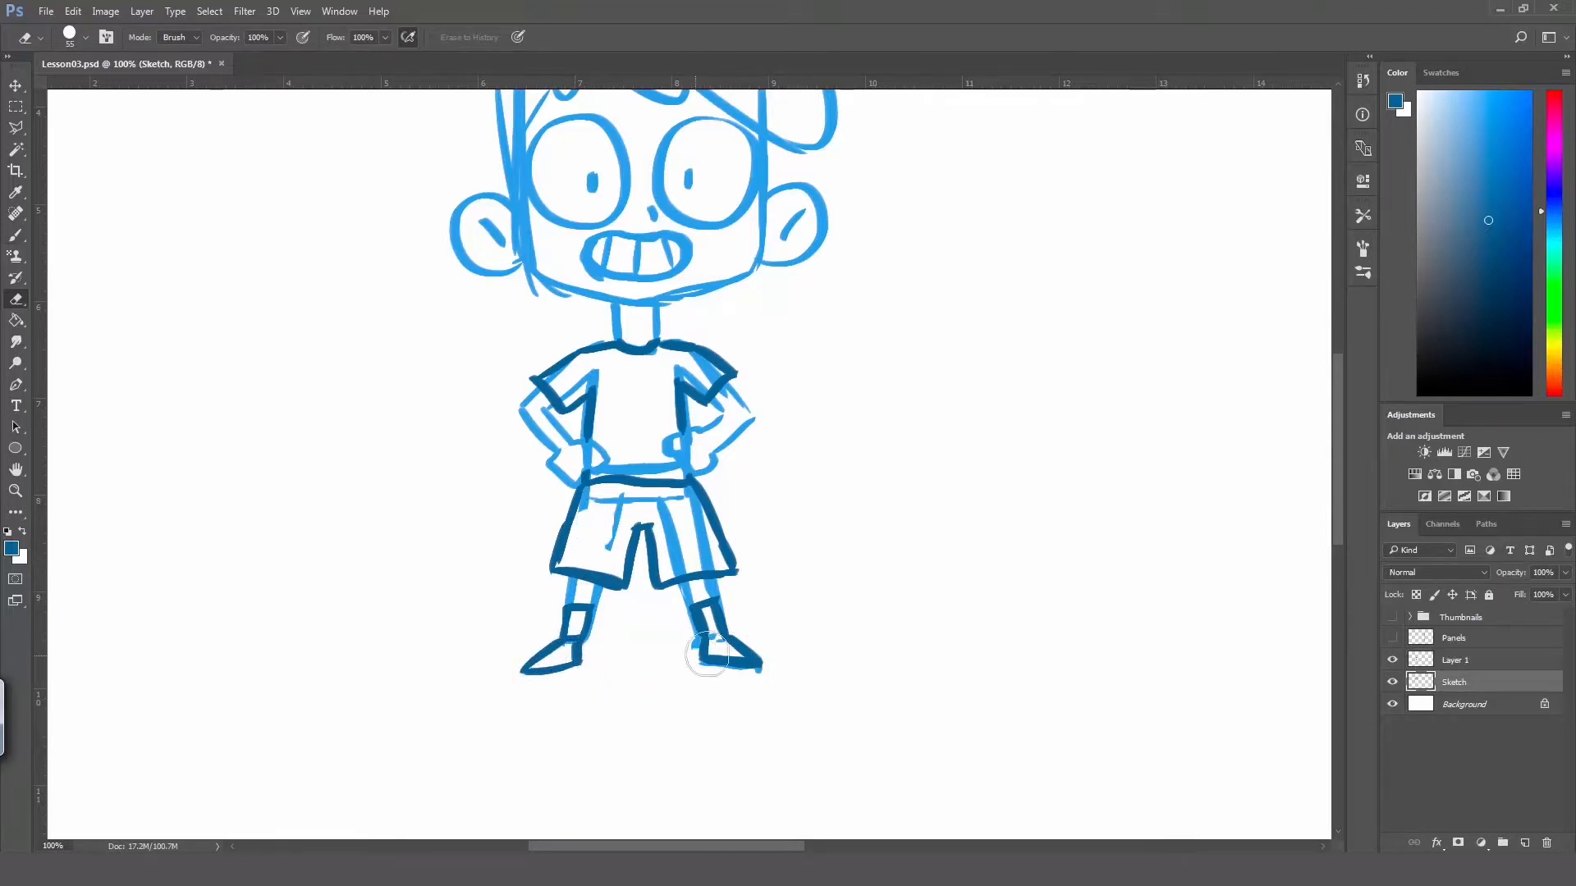
mouse_move(707, 654)
mouse_down()
mouse_move(689, 654)
mouse_move(746, 654)
mouse_move(728, 675)
mouse_move(704, 653)
mouse_move(718, 649)
mouse_up()
mouse_move(673, 575)
mouse_down()
mouse_move(713, 567)
mouse_move(683, 540)
mouse_move(695, 555)
mouse_move(680, 563)
mouse_move(706, 559)
mouse_move(679, 528)
mouse_move(676, 555)
mouse_move(676, 500)
mouse_move(688, 504)
mouse_move(700, 537)
mouse_move(677, 501)
mouse_move(630, 501)
mouse_move(607, 529)
mouse_move(588, 501)
mouse_move(593, 514)
mouse_move(626, 456)
mouse_move(604, 477)
mouse_move(625, 478)
mouse_move(625, 462)
mouse_move(671, 479)
mouse_move(690, 444)
mouse_move(623, 481)
mouse_move(599, 456)
mouse_up()
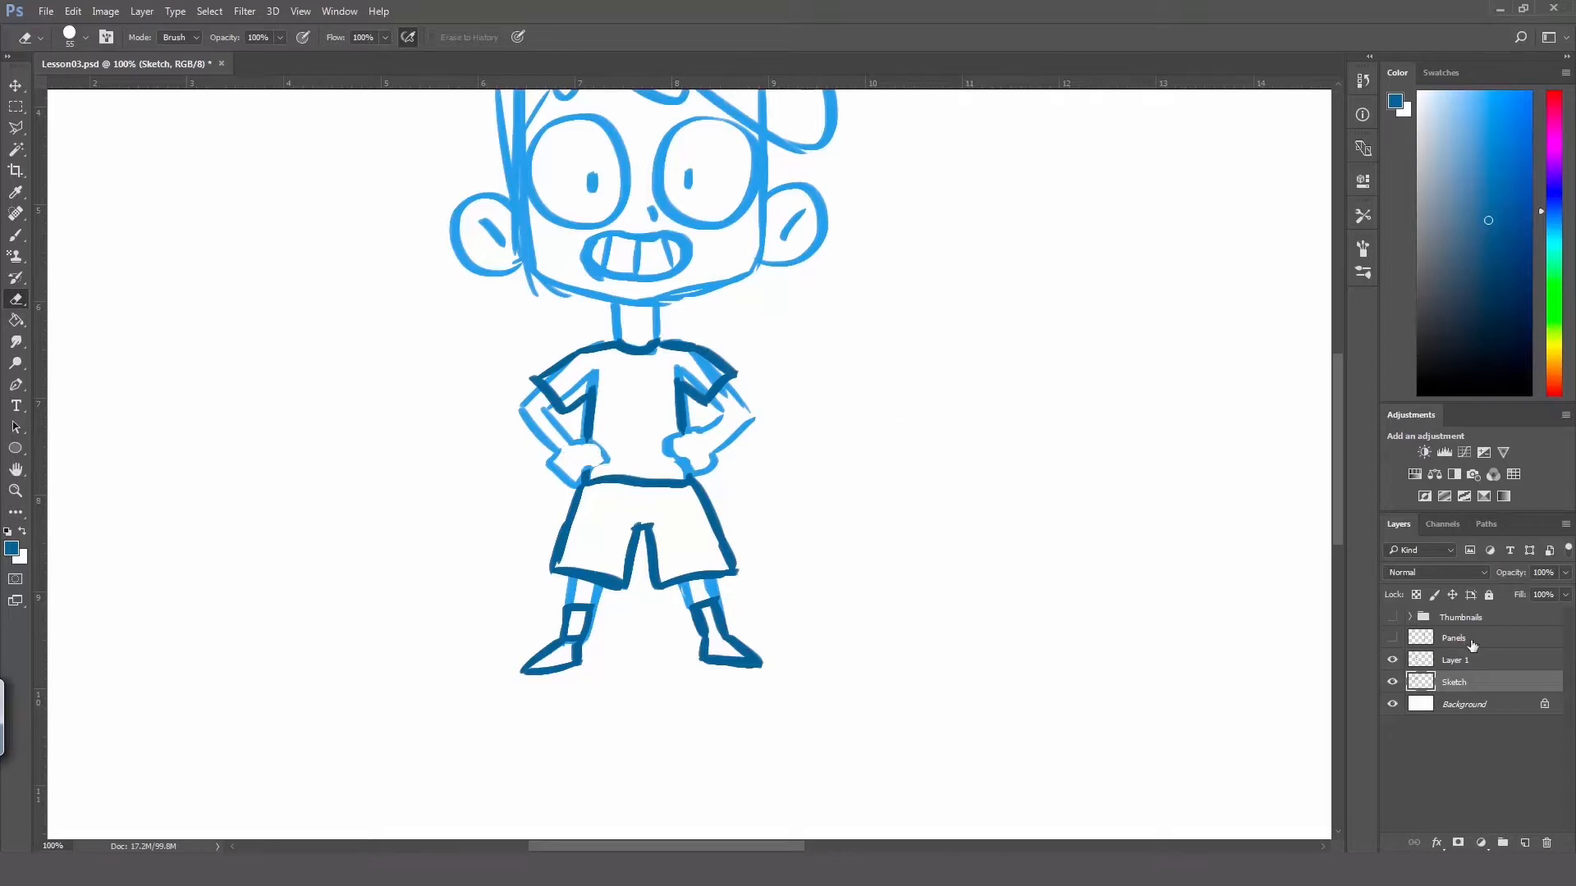
Step: On Layer 1, add pockets and a centre fly to the shorts, plus bands on the socks and detail lines on the shoes
click(1479, 660)
key(b)
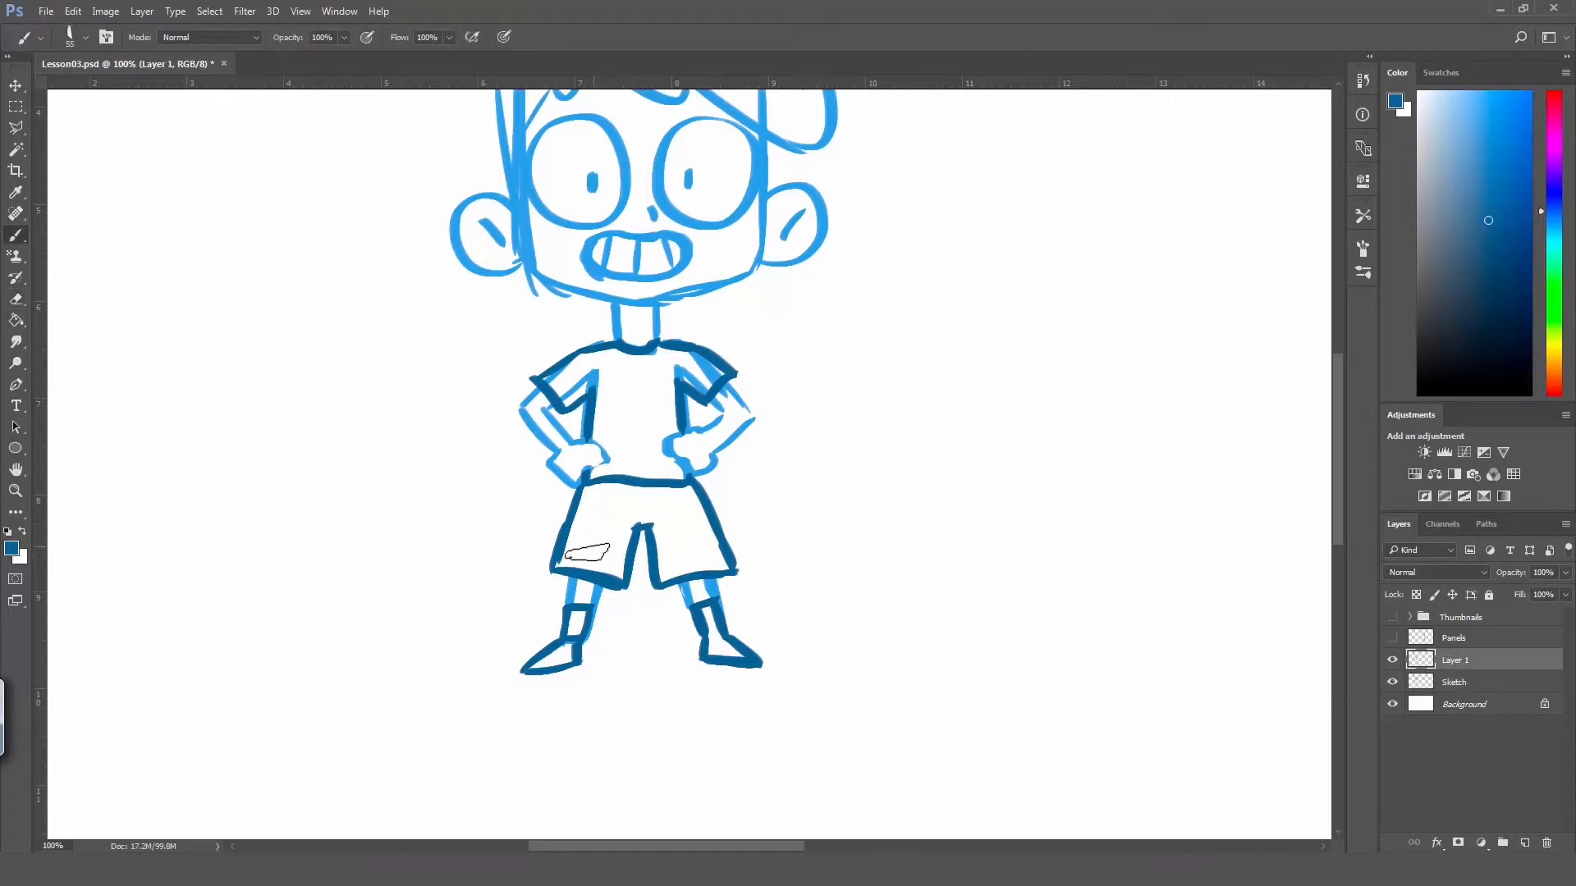
mouse_move(628, 488)
mouse_down()
mouse_move(634, 528)
mouse_move(658, 528)
mouse_move(645, 528)
mouse_up()
key(ctrl+z)
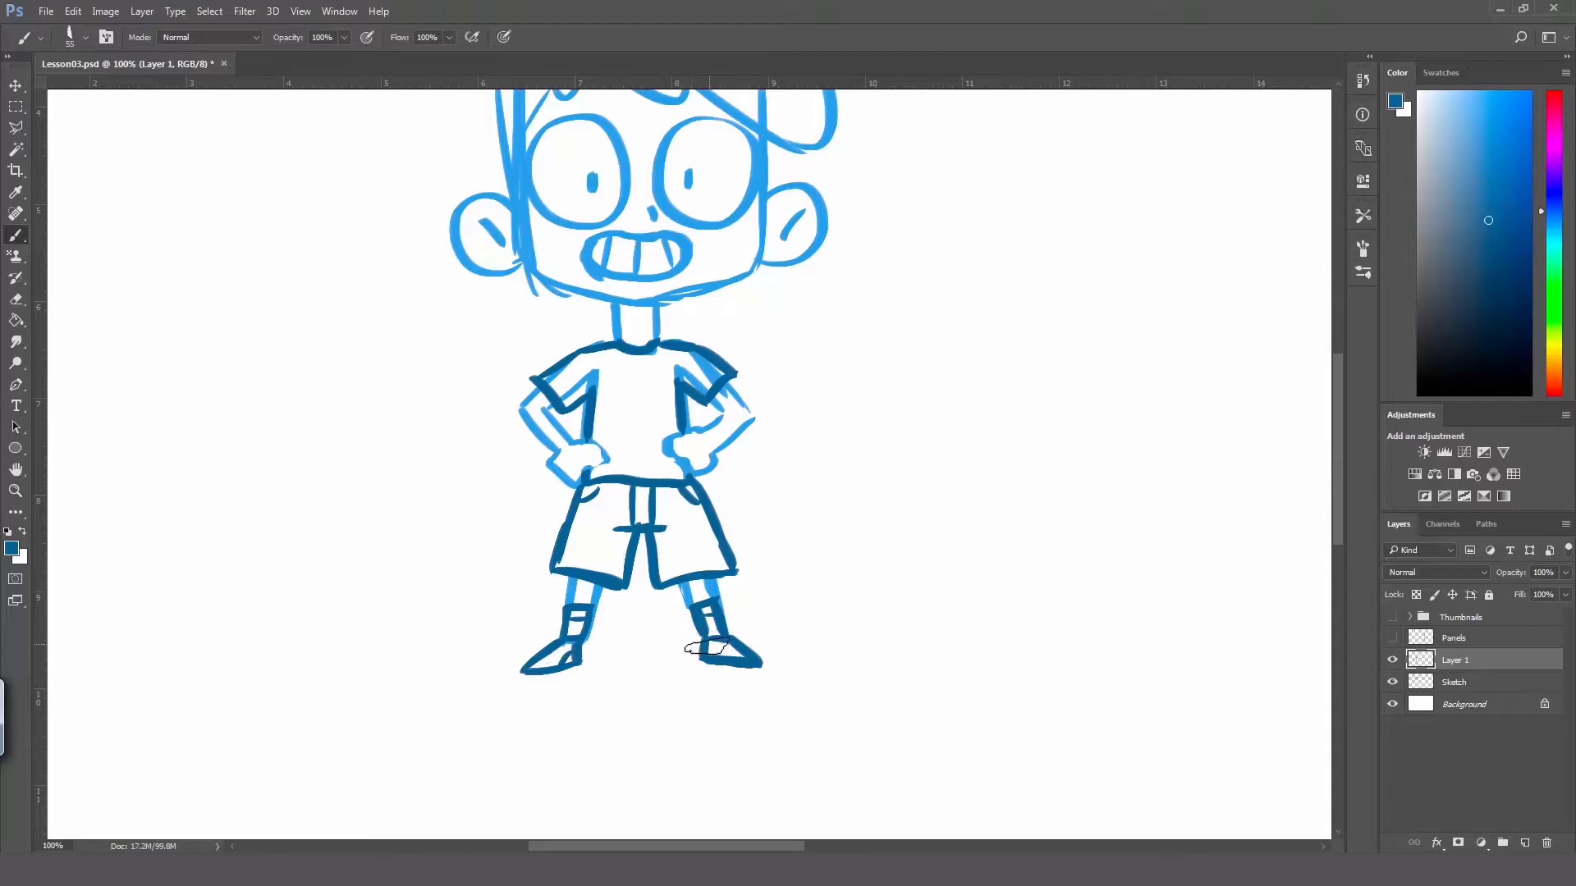
drag(706, 648, 741, 662)
Step: Add a ribbed collar, cuff bands on both sleeves and small fold marks above the hem of the T-shirt
drag(679, 579, 671, 682)
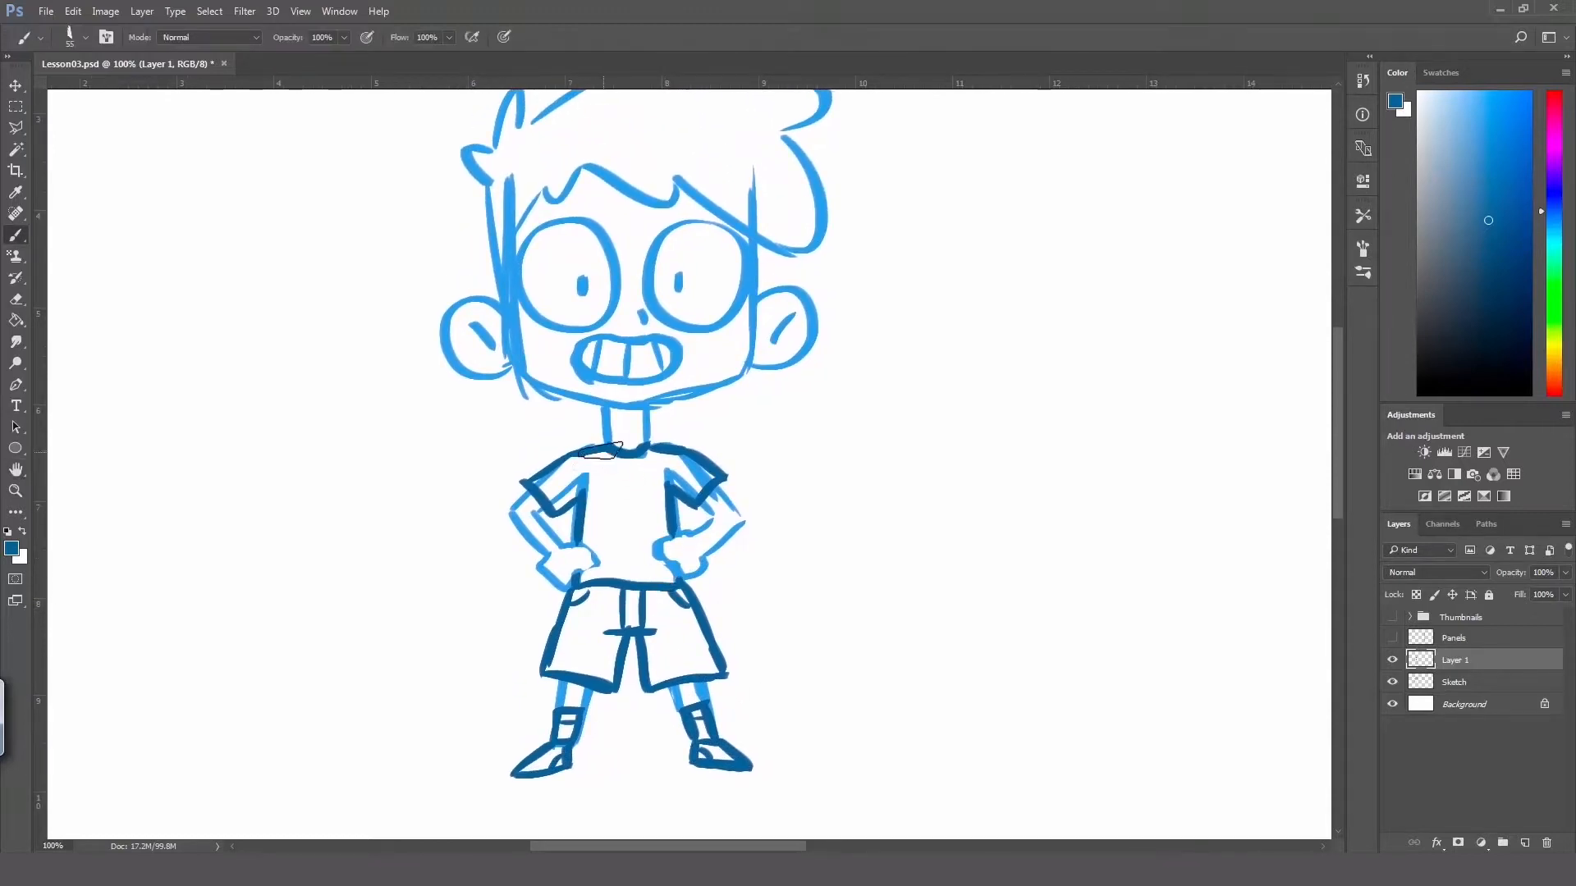
mouse_move(599, 451)
mouse_down()
mouse_move(635, 475)
mouse_move(596, 454)
mouse_move(633, 473)
mouse_move(660, 449)
mouse_move(632, 468)
mouse_up()
drag(534, 480, 577, 506)
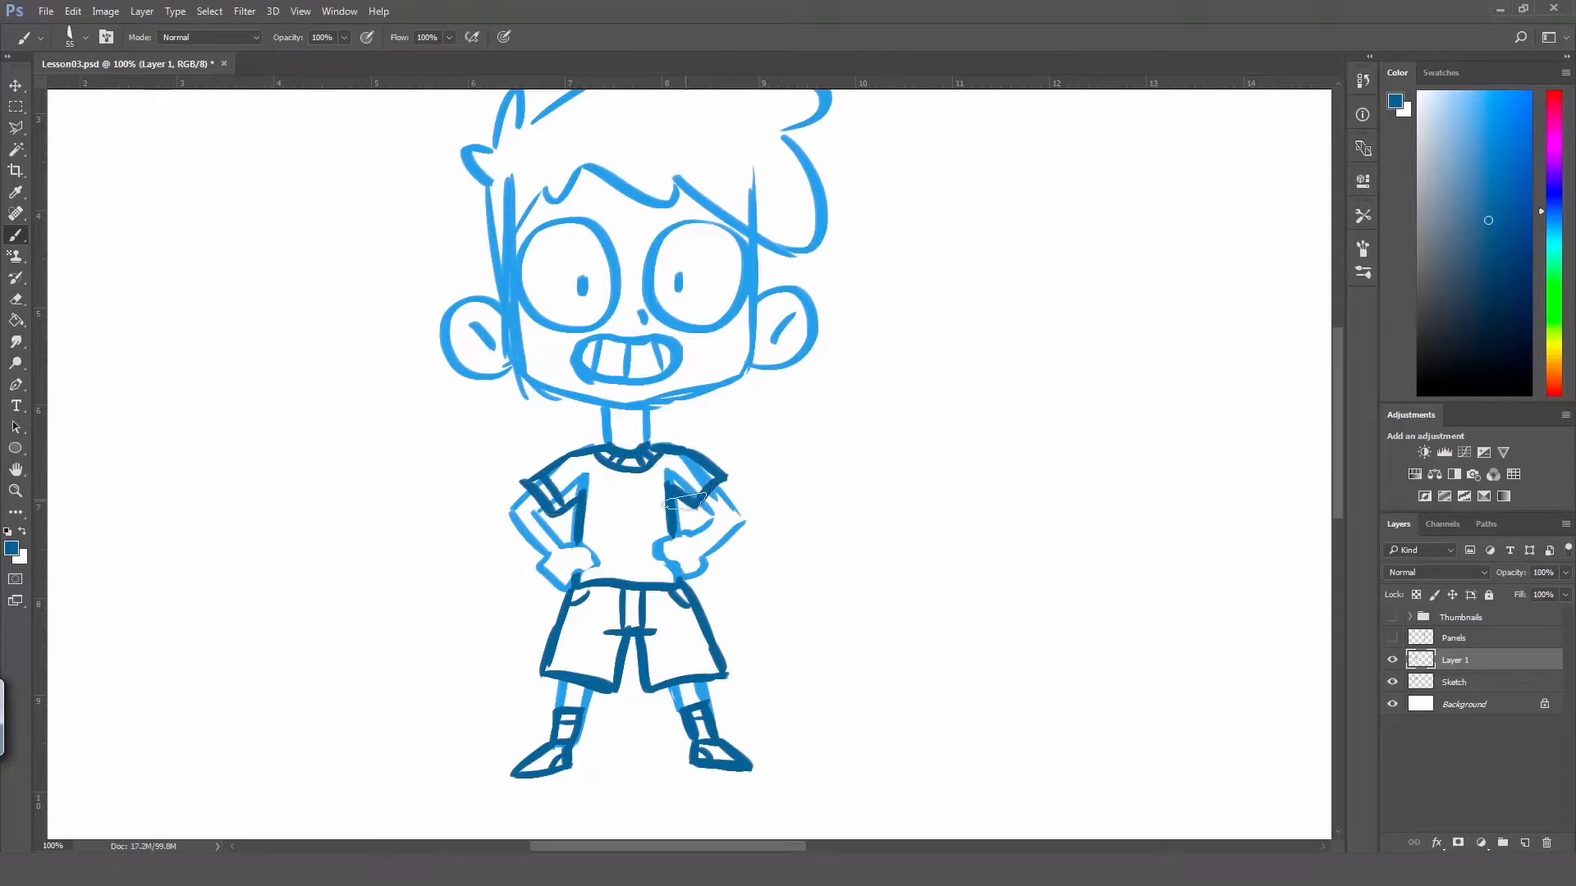
drag(683, 500, 715, 470)
drag(614, 567, 626, 558)
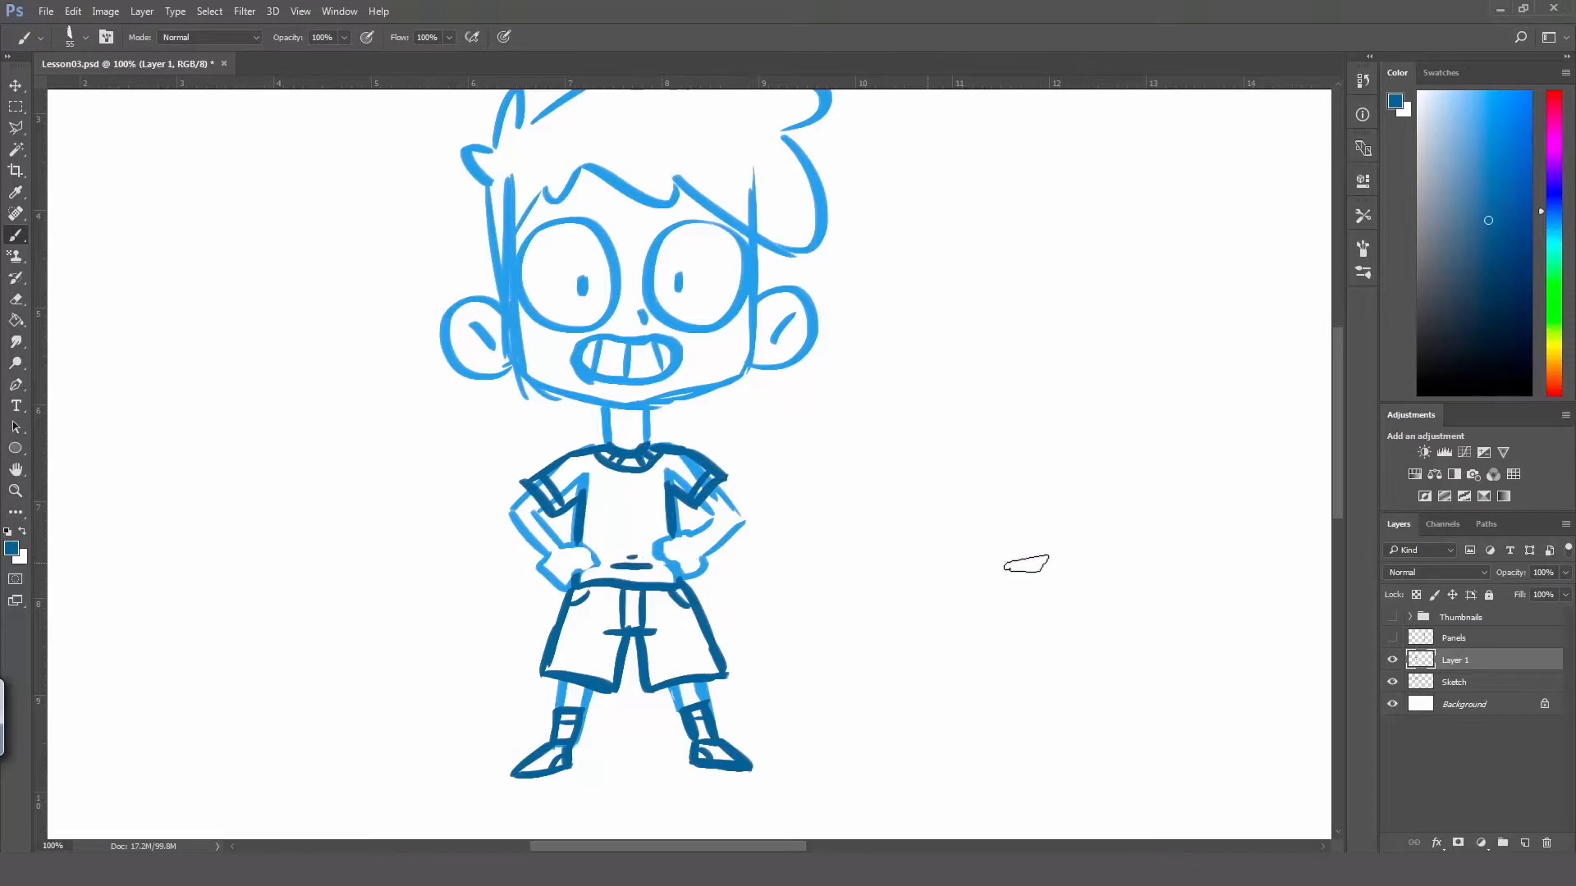
Step: On the Sketch layer, erase the light blue shoulder and arm lines that show through the T-shirt's sleeves and collar
click(1475, 687)
key(e)
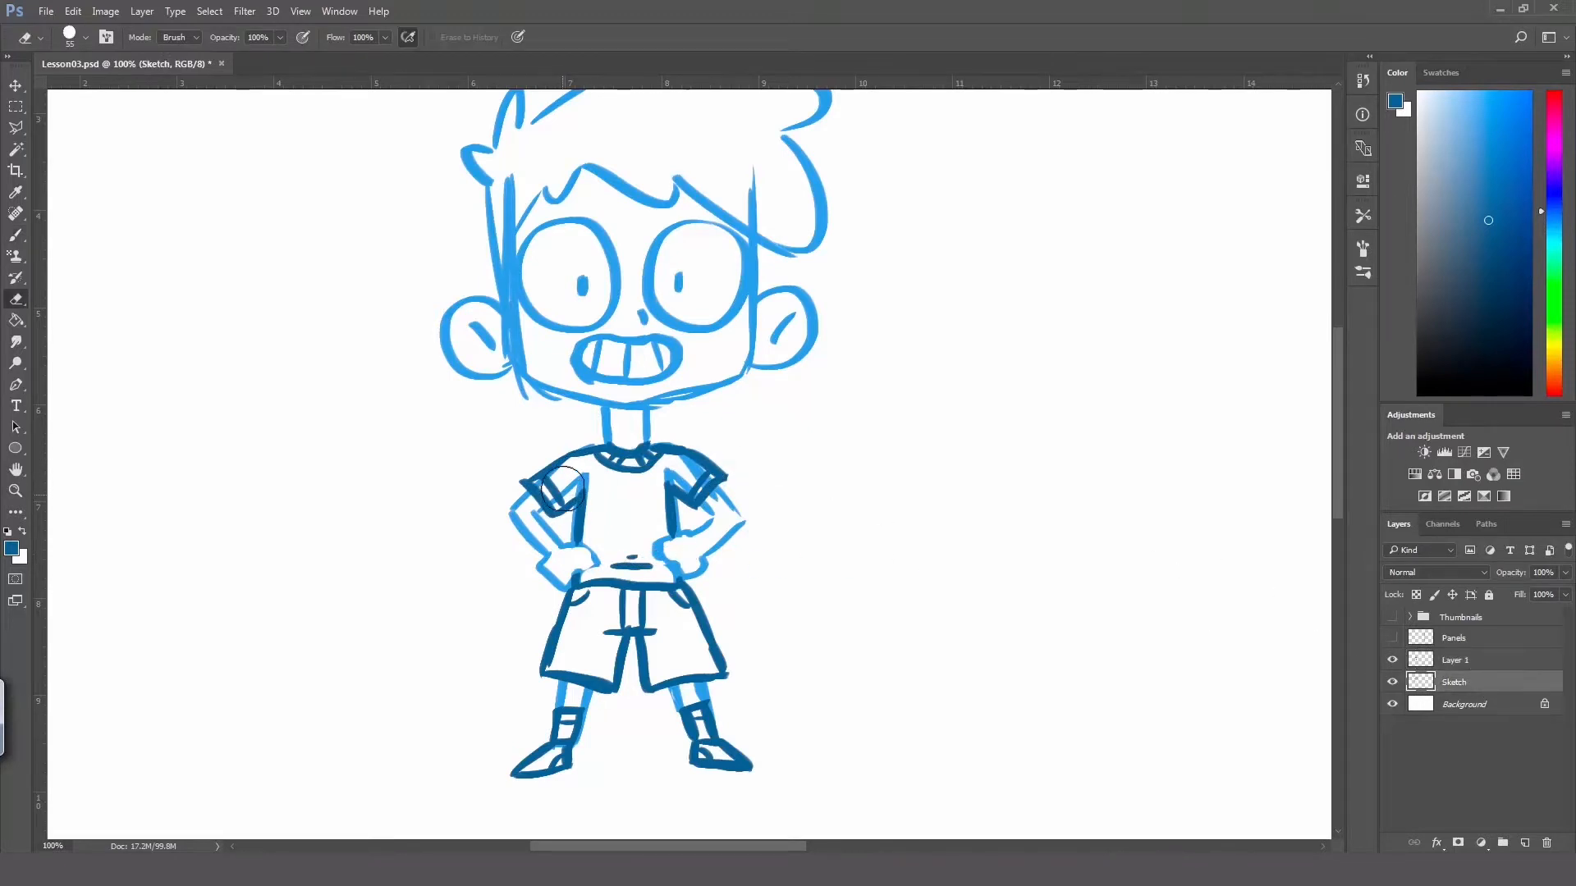
drag(548, 490, 577, 481)
mouse_move(687, 476)
mouse_down()
mouse_move(701, 484)
mouse_move(685, 468)
mouse_move(691, 499)
mouse_up()
mouse_move(601, 473)
mouse_down()
mouse_move(583, 448)
mouse_move(658, 457)
mouse_up()
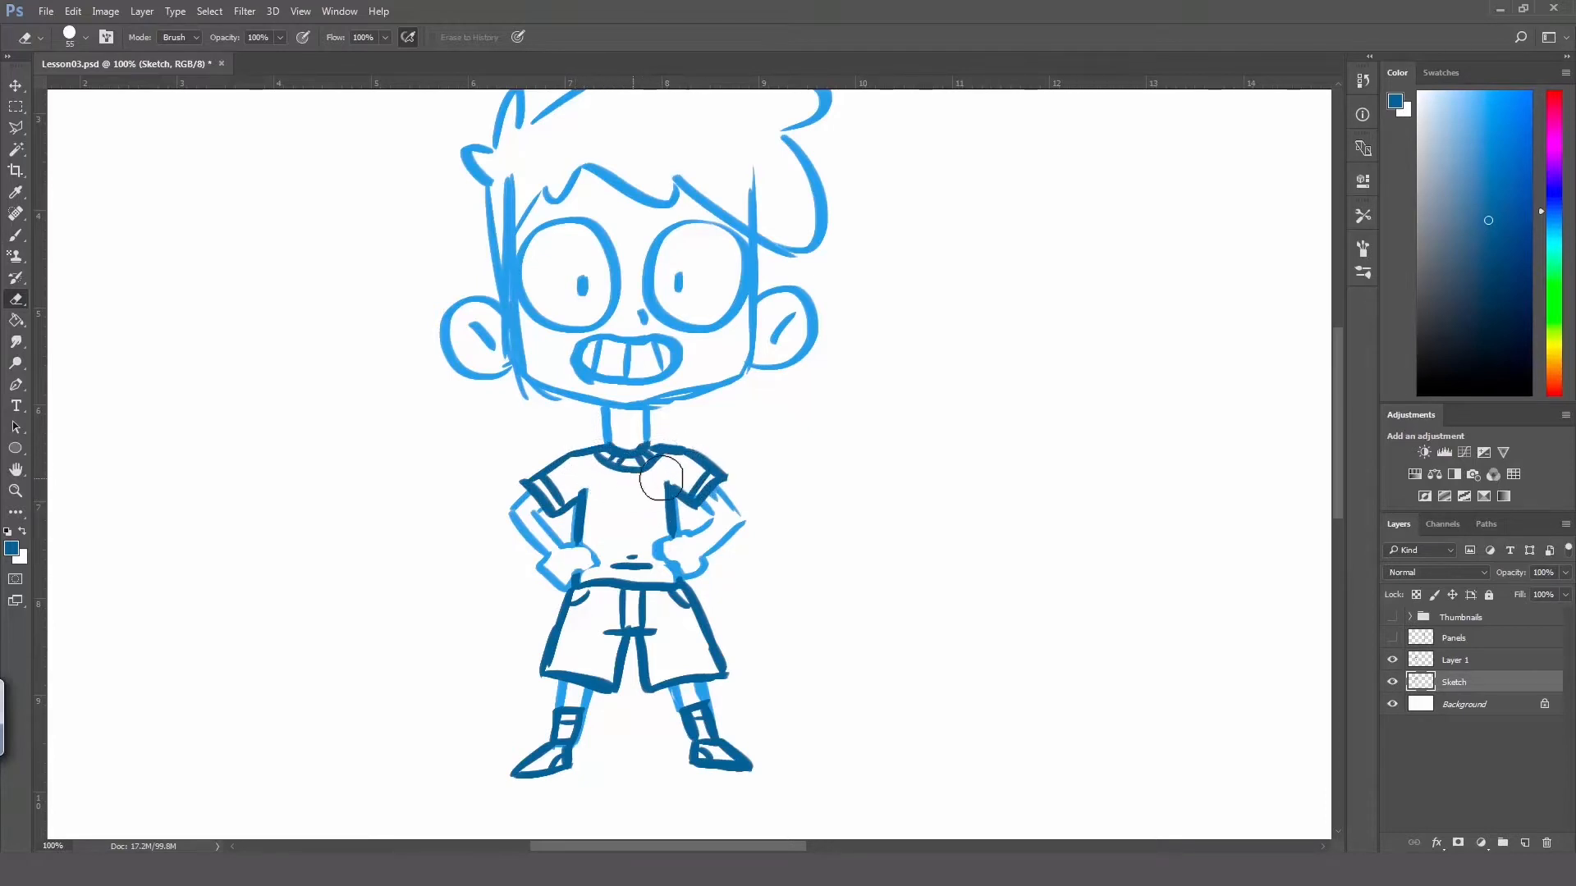
Step: Merge Layer 1 into the Sketch layer and move the whole character down and slightly left on the canvas
key(z)
alt+click(689, 582)
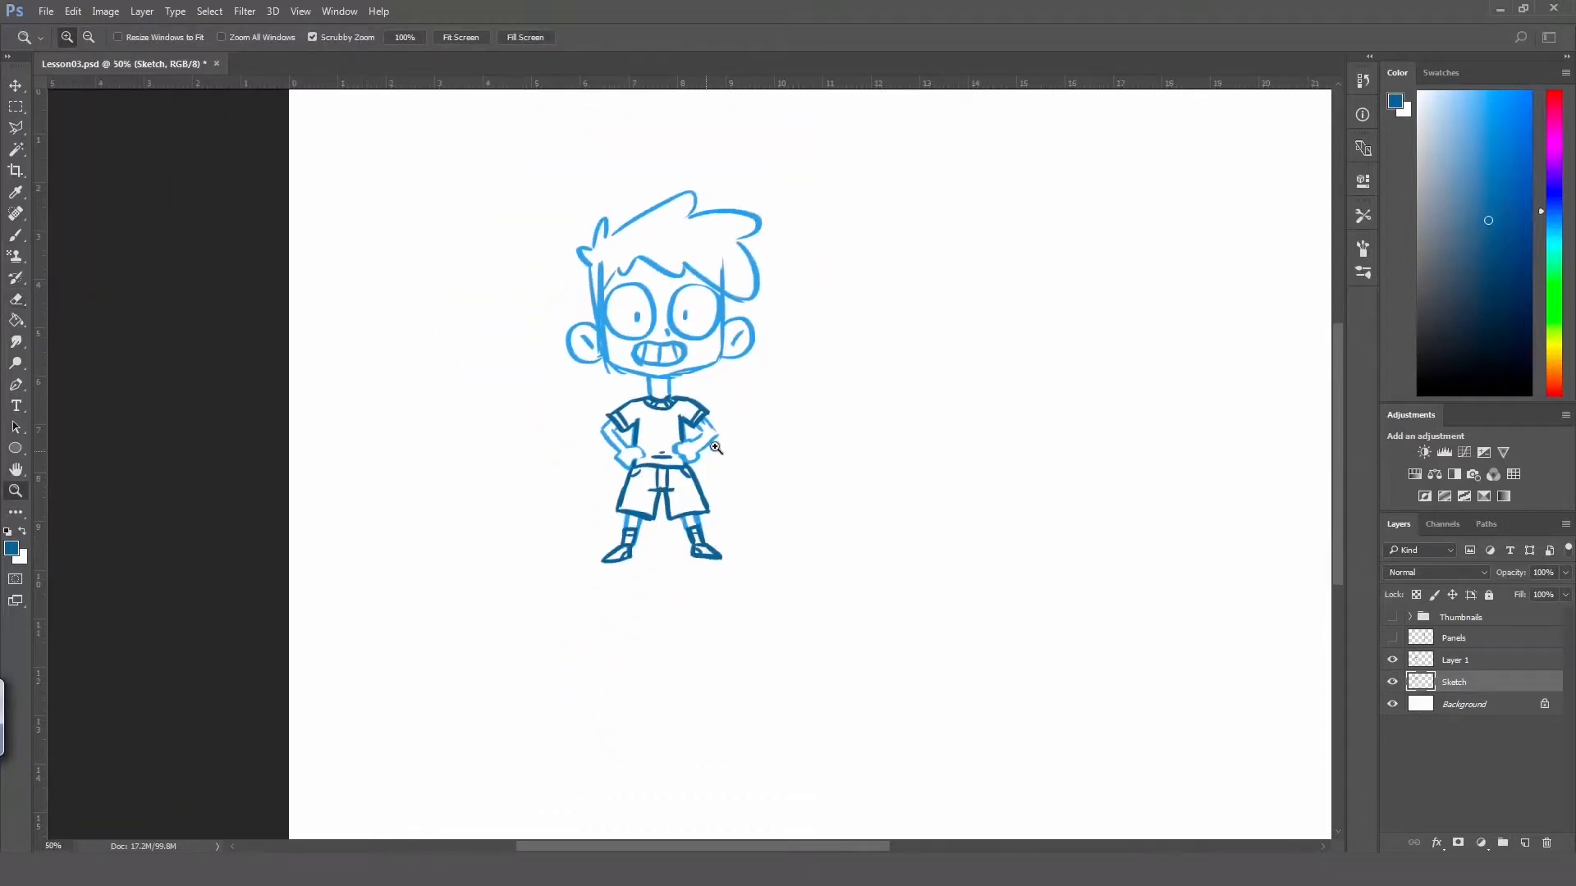
key(h)
drag(713, 456, 612, 471)
key(z)
alt+click(682, 489)
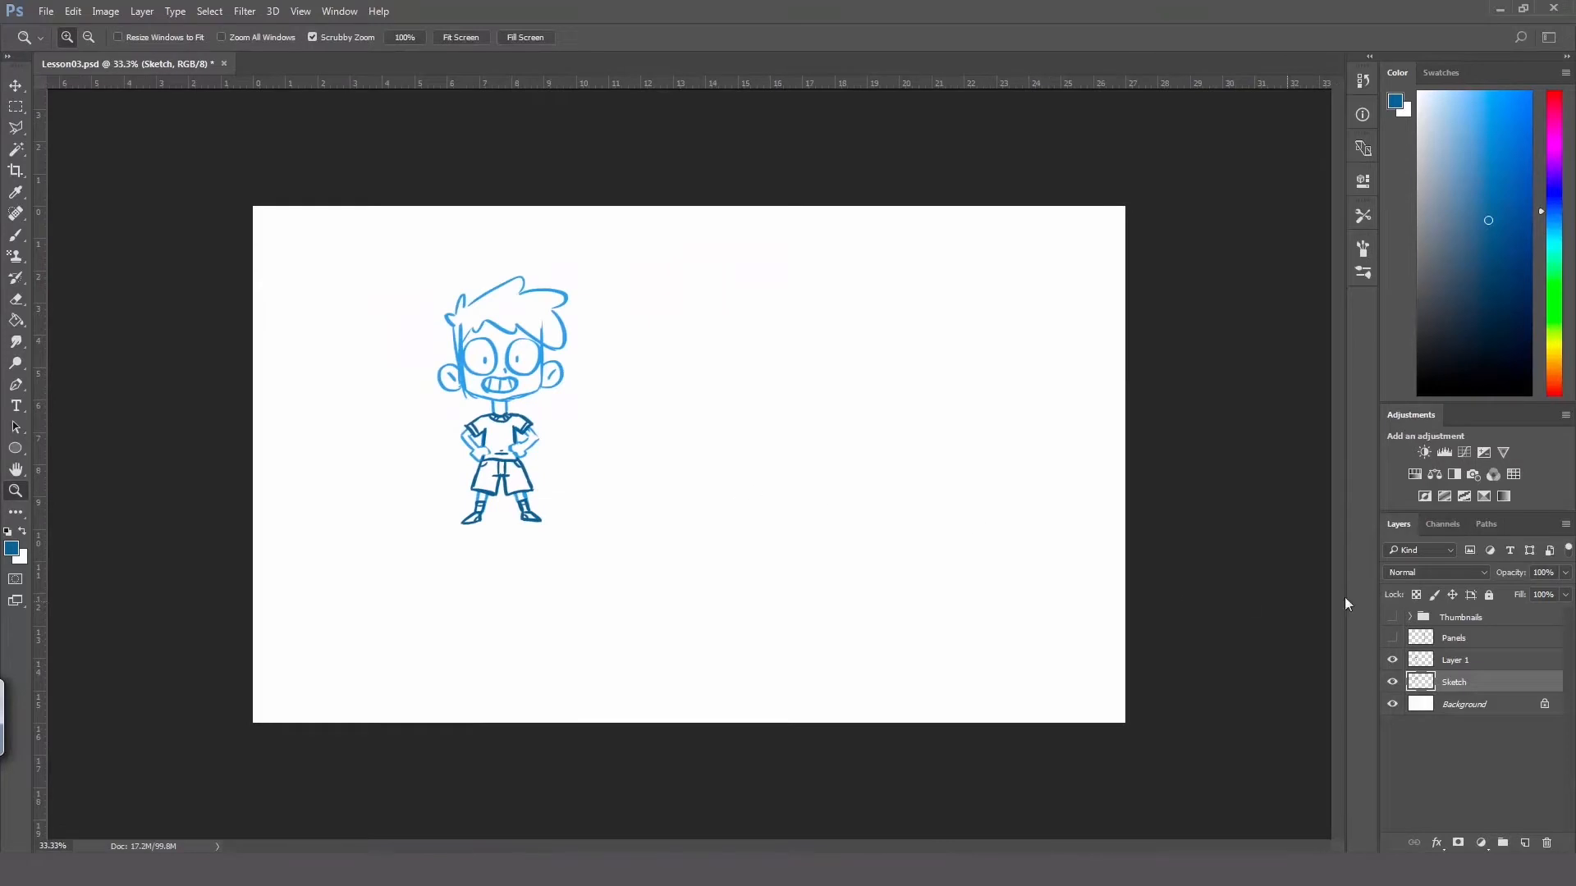
click(1486, 661)
key(Delete)
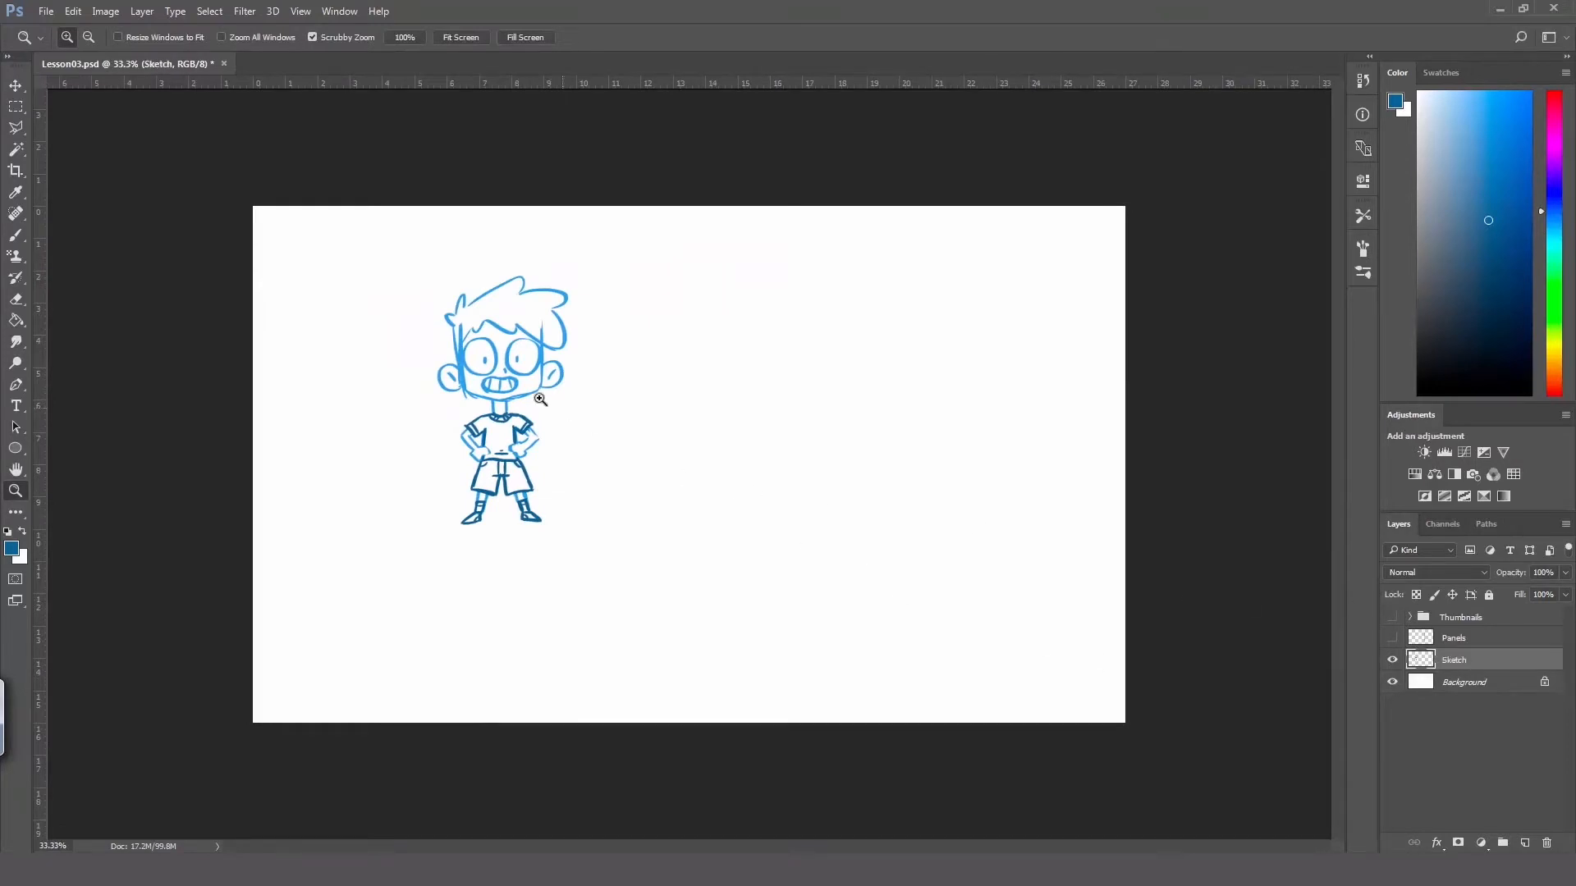
key(v)
mouse_move(498, 396)
mouse_down()
mouse_move(446, 466)
mouse_move(443, 508)
mouse_move(428, 476)
mouse_up()
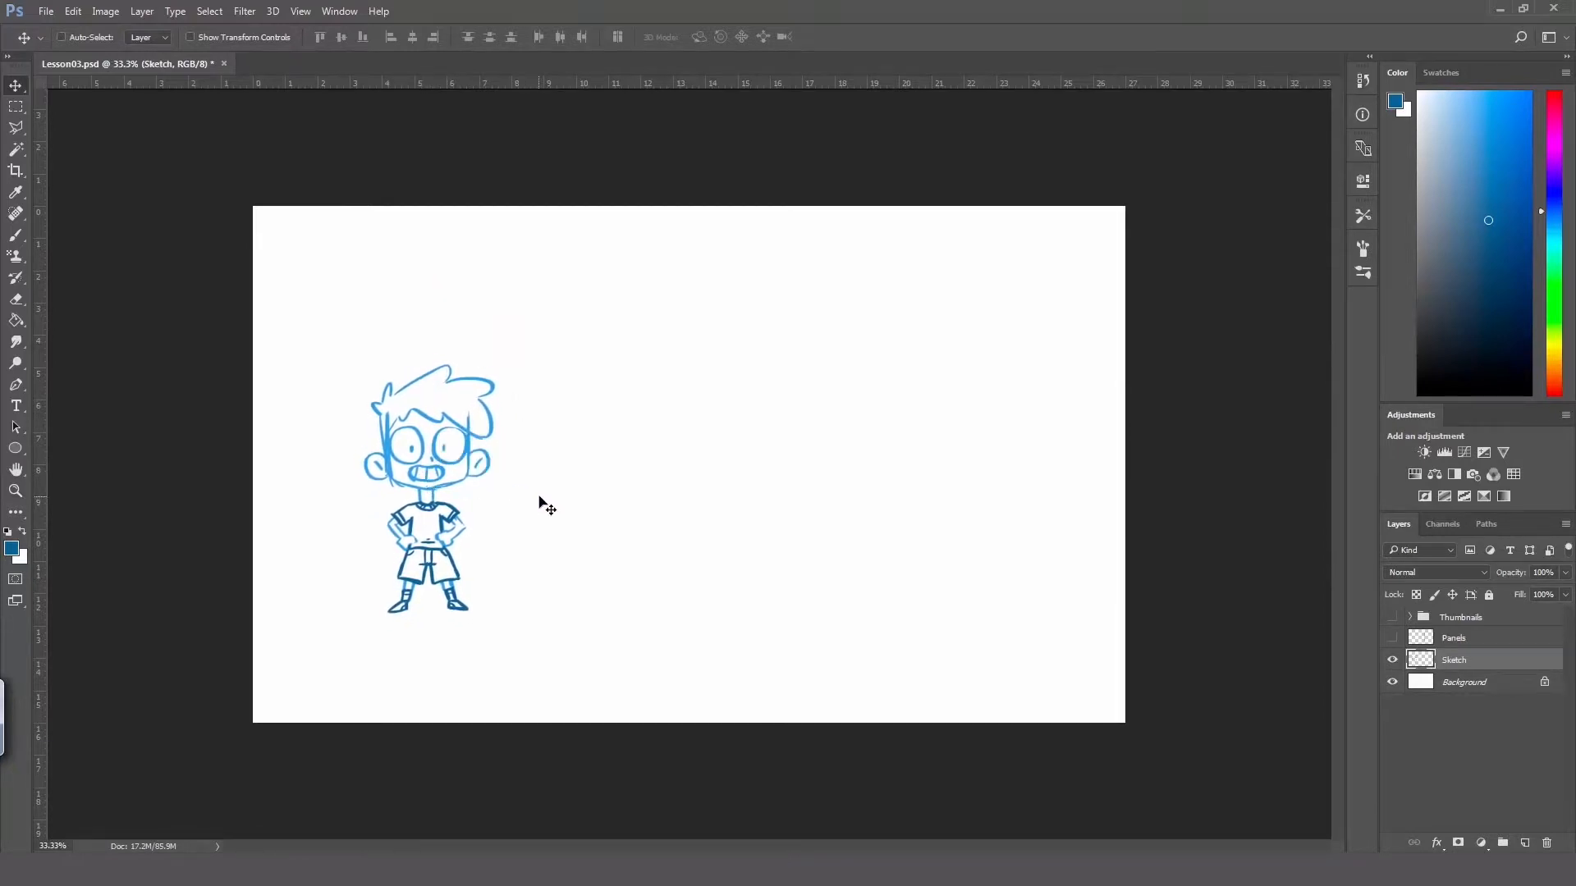
Step: Clean up stray lines beside the head, sample the sketch's light blue and close the open elbow outline
key(e)
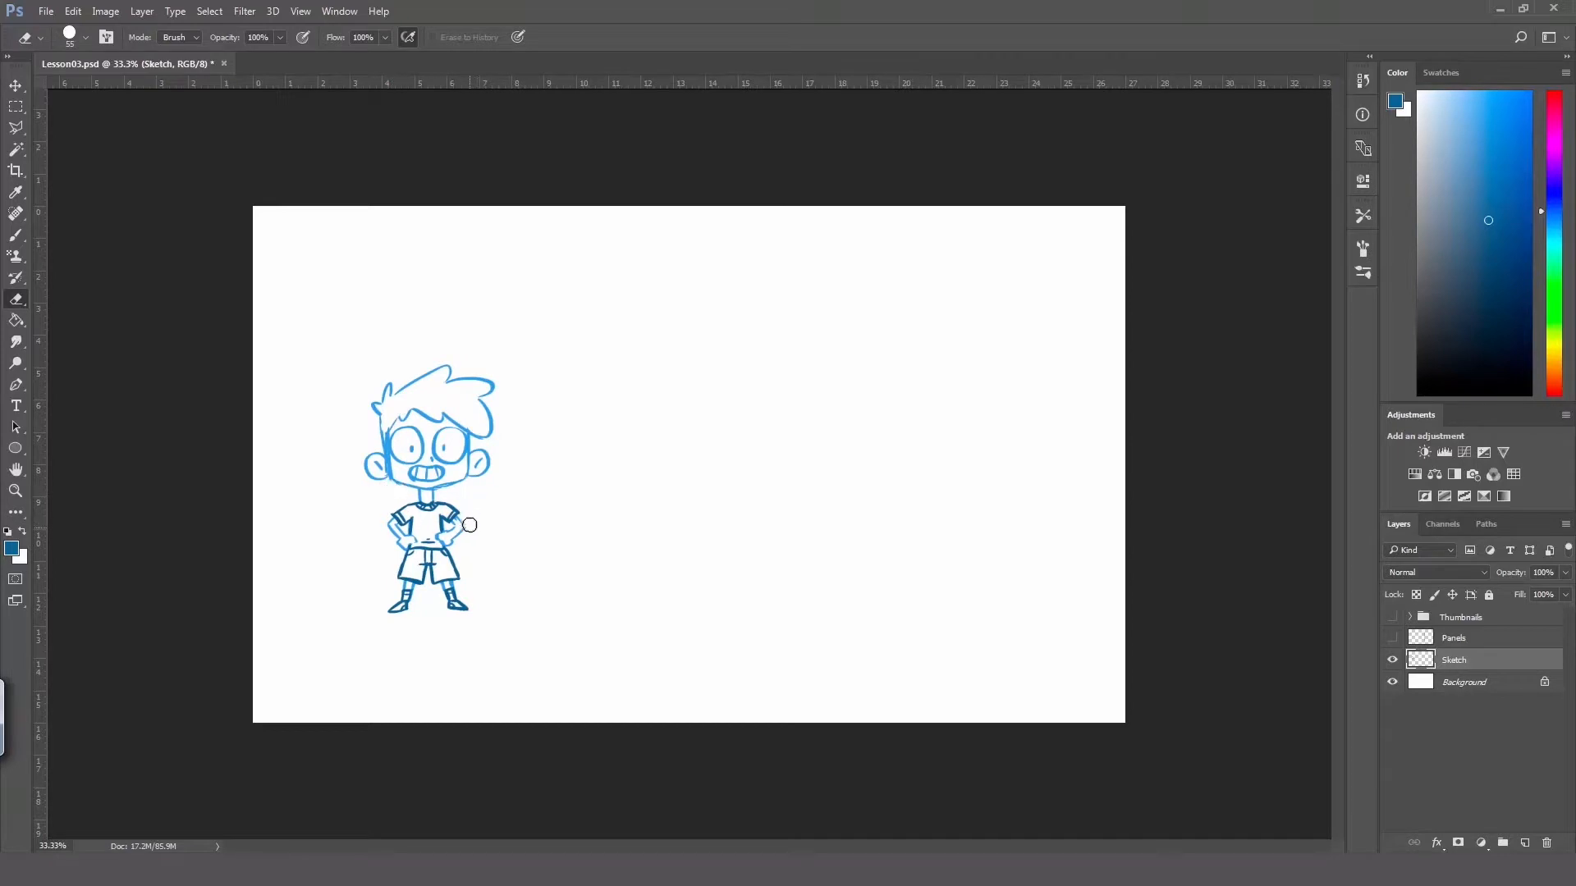
key(x)
key(i)
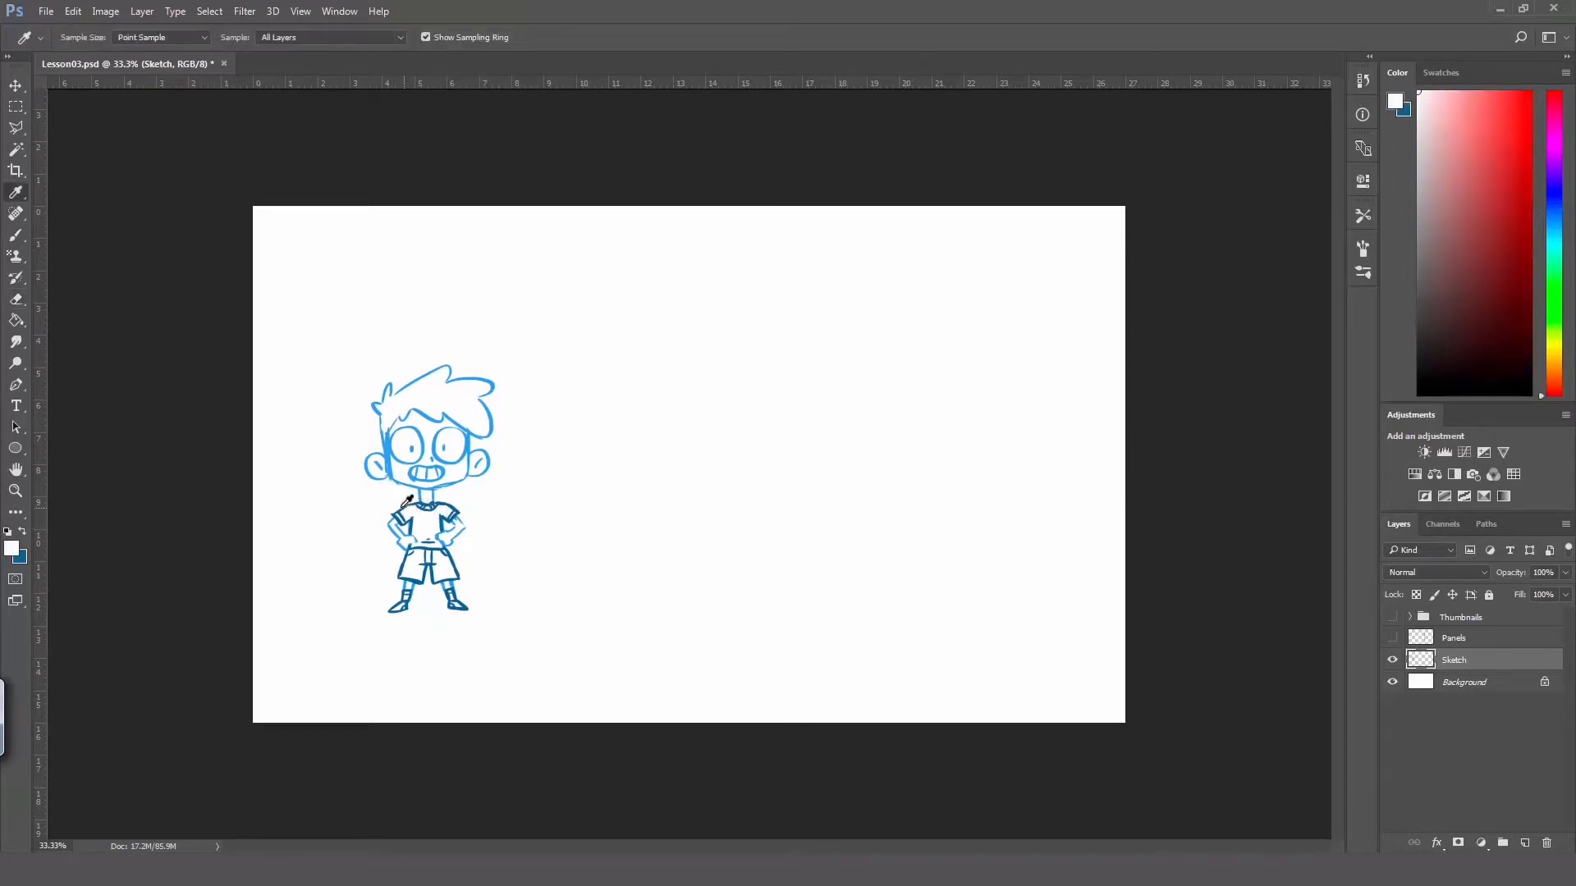
click(390, 457)
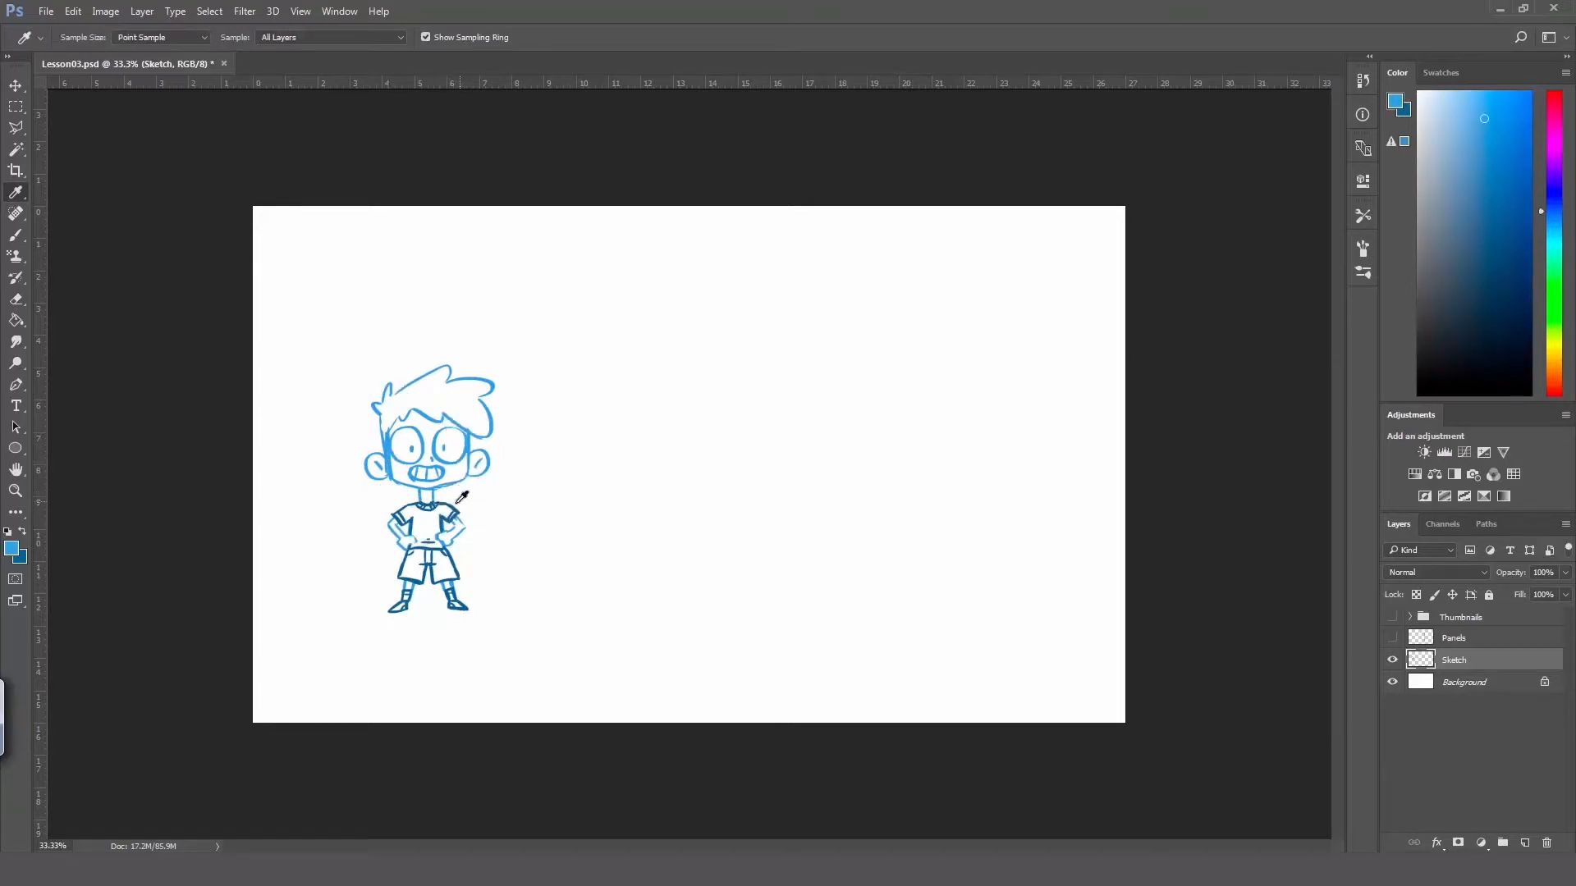
key(b)
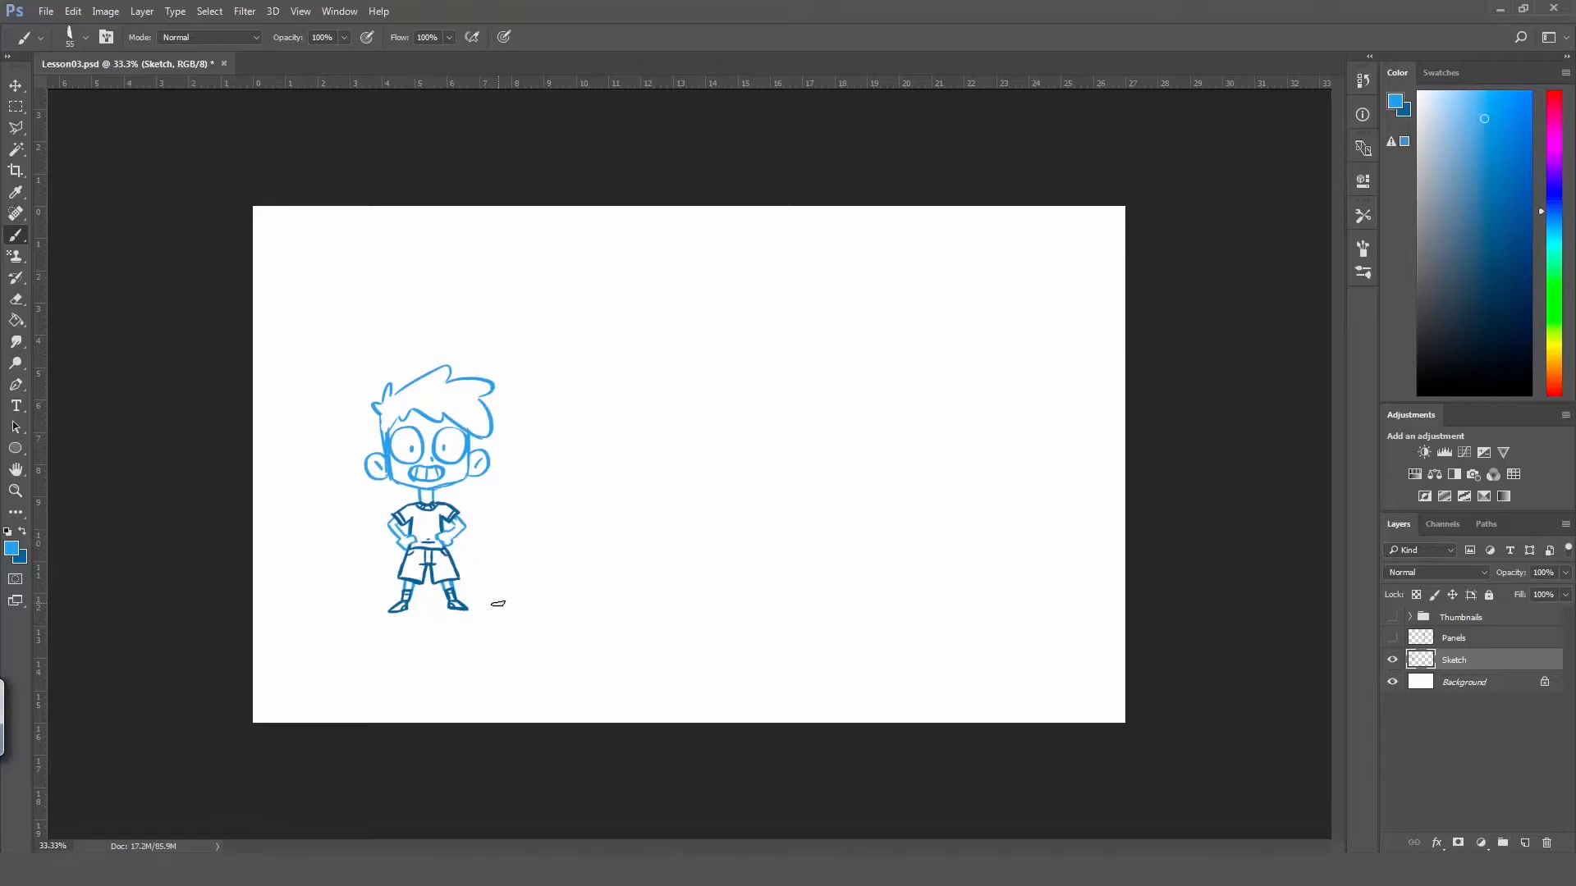
key(v)
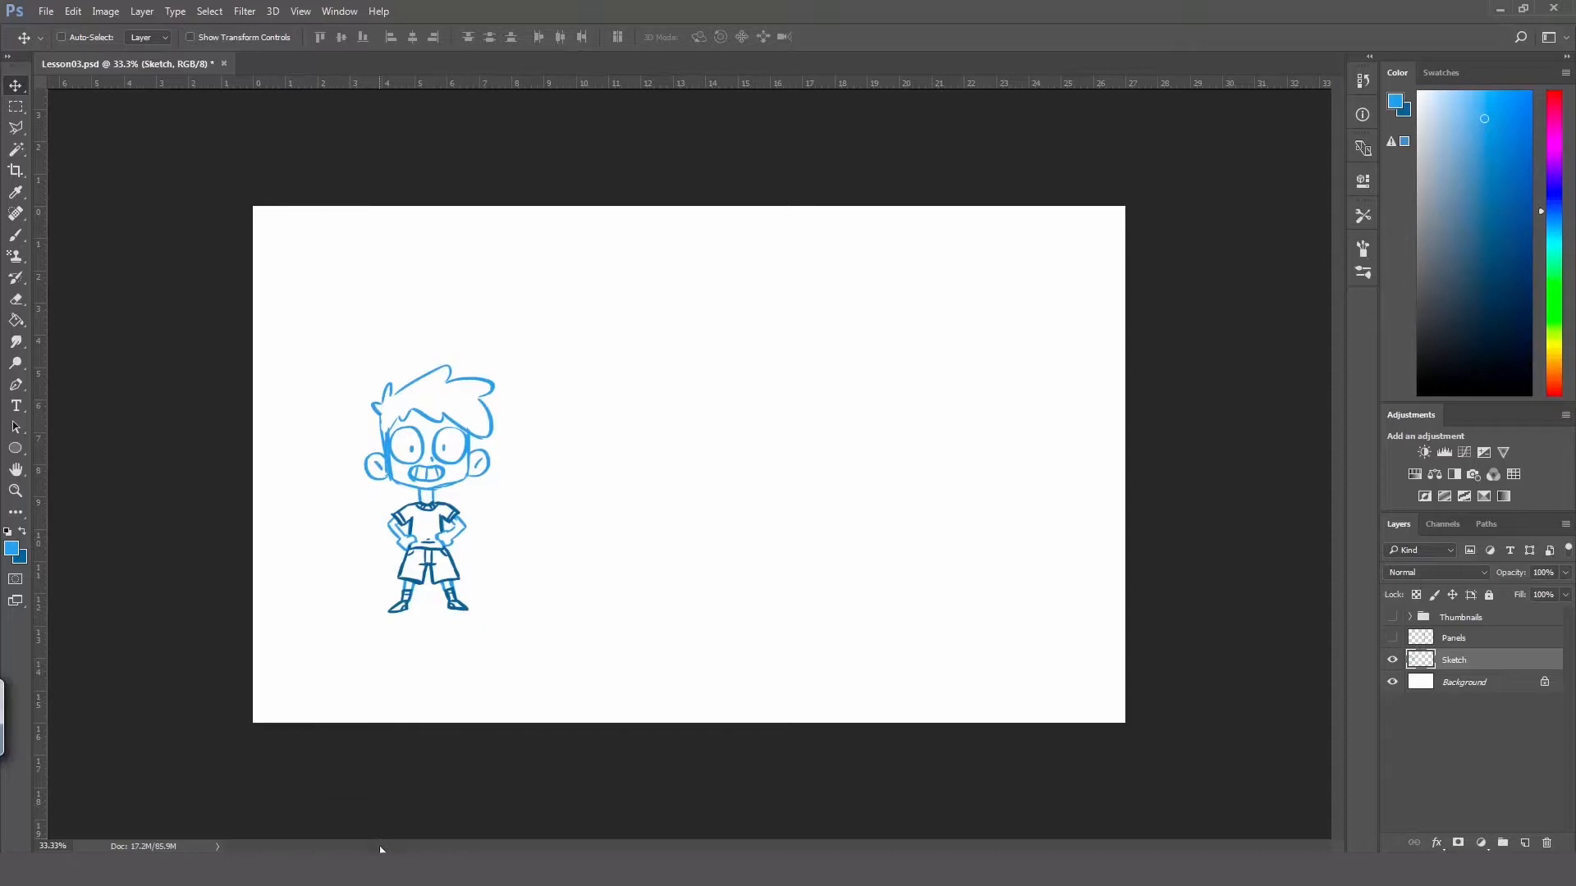
Step: Reset the colours to default black and white and add a new layer named Clean above Sketch
key(b)
key(d)
click(1524, 843)
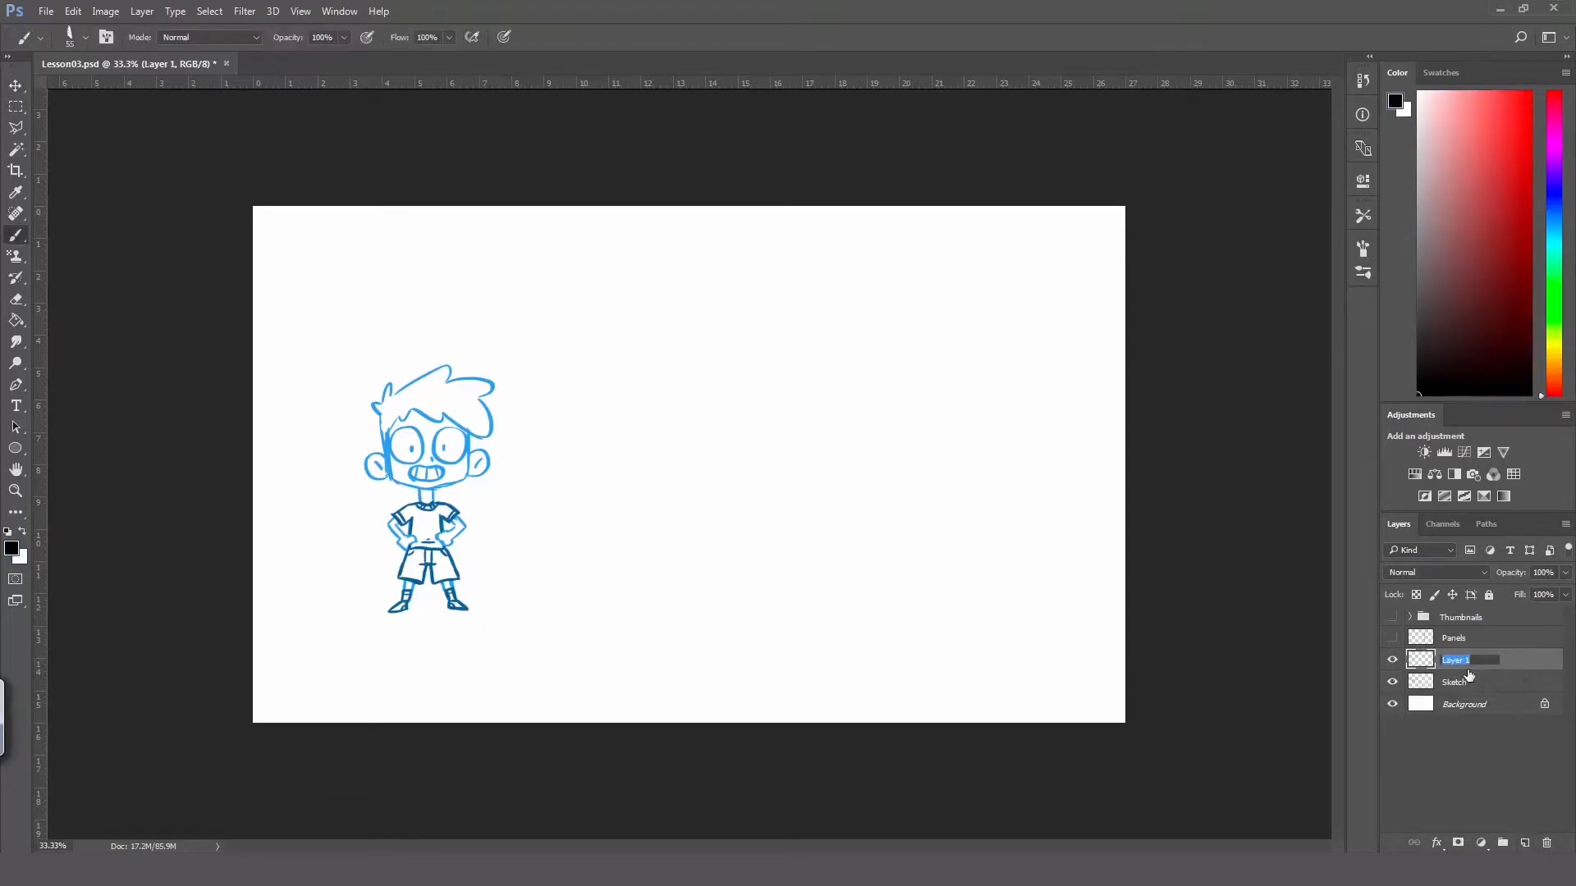
key(Return)
Step: Ink the outer contour of the ear on the left side of the face in black on the Clean layer
key(z)
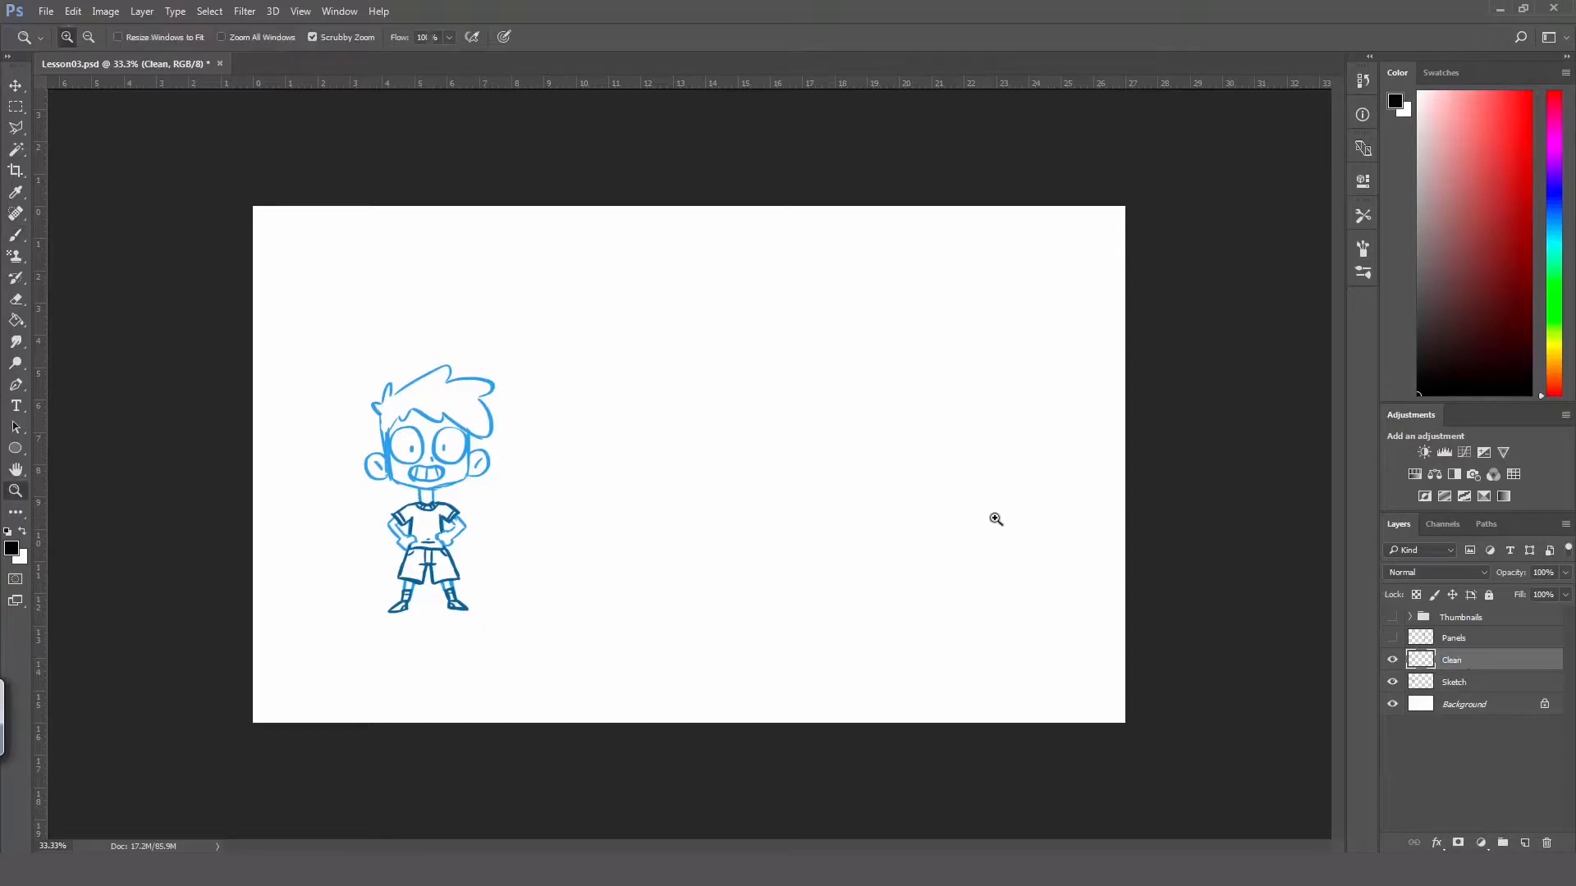
click(376, 446)
drag(375, 446, 464, 488)
key(b)
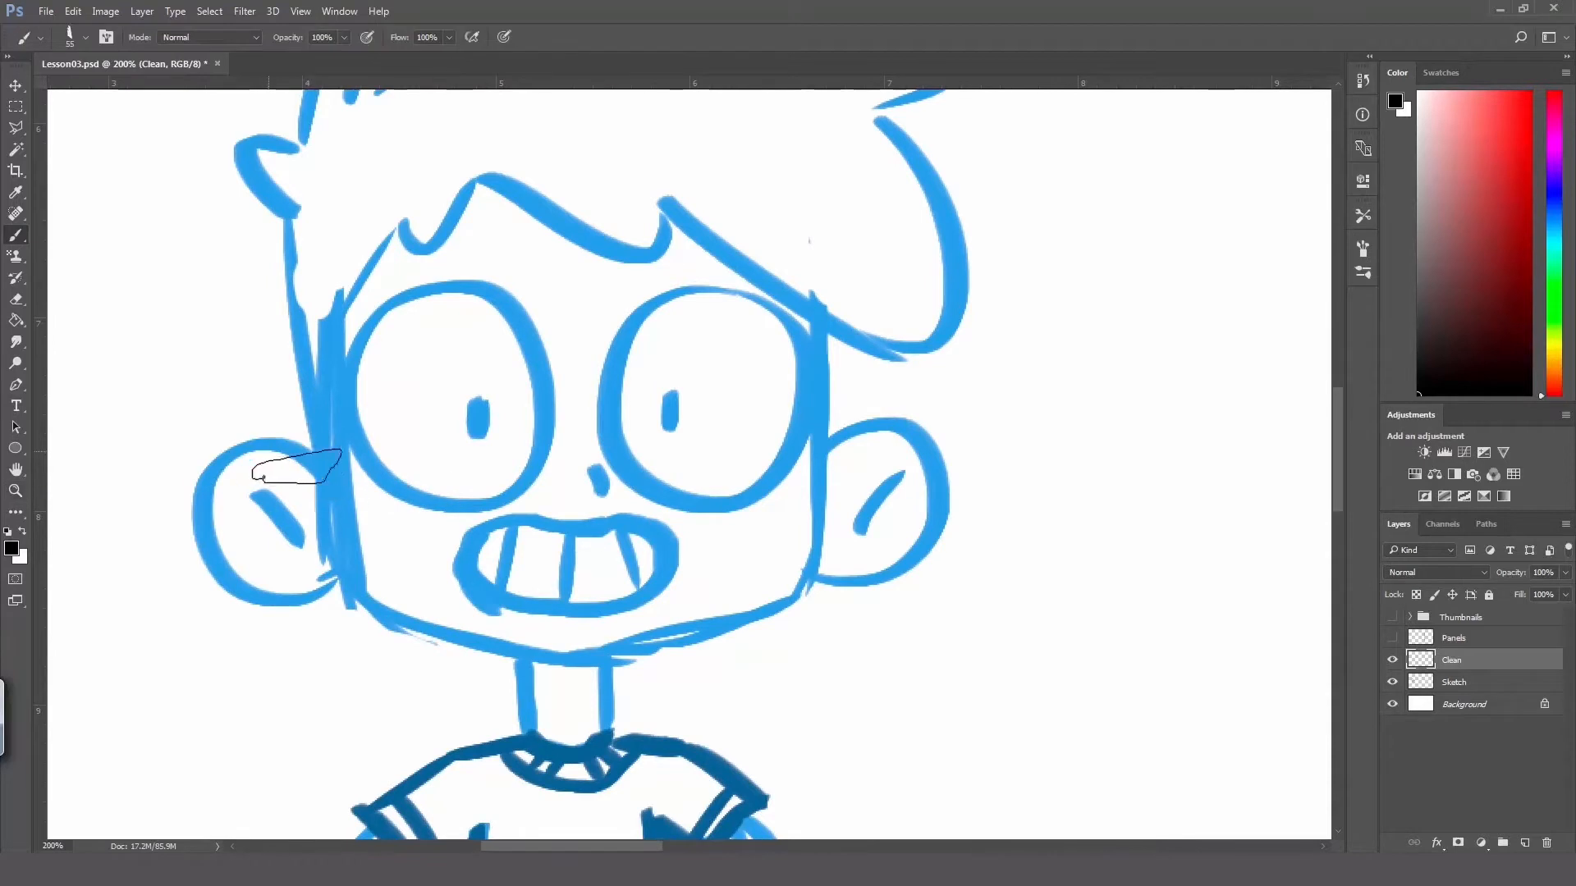
mouse_move(331, 476)
mouse_down()
mouse_move(217, 469)
mouse_move(209, 560)
mouse_move(303, 586)
mouse_move(341, 556)
mouse_up()
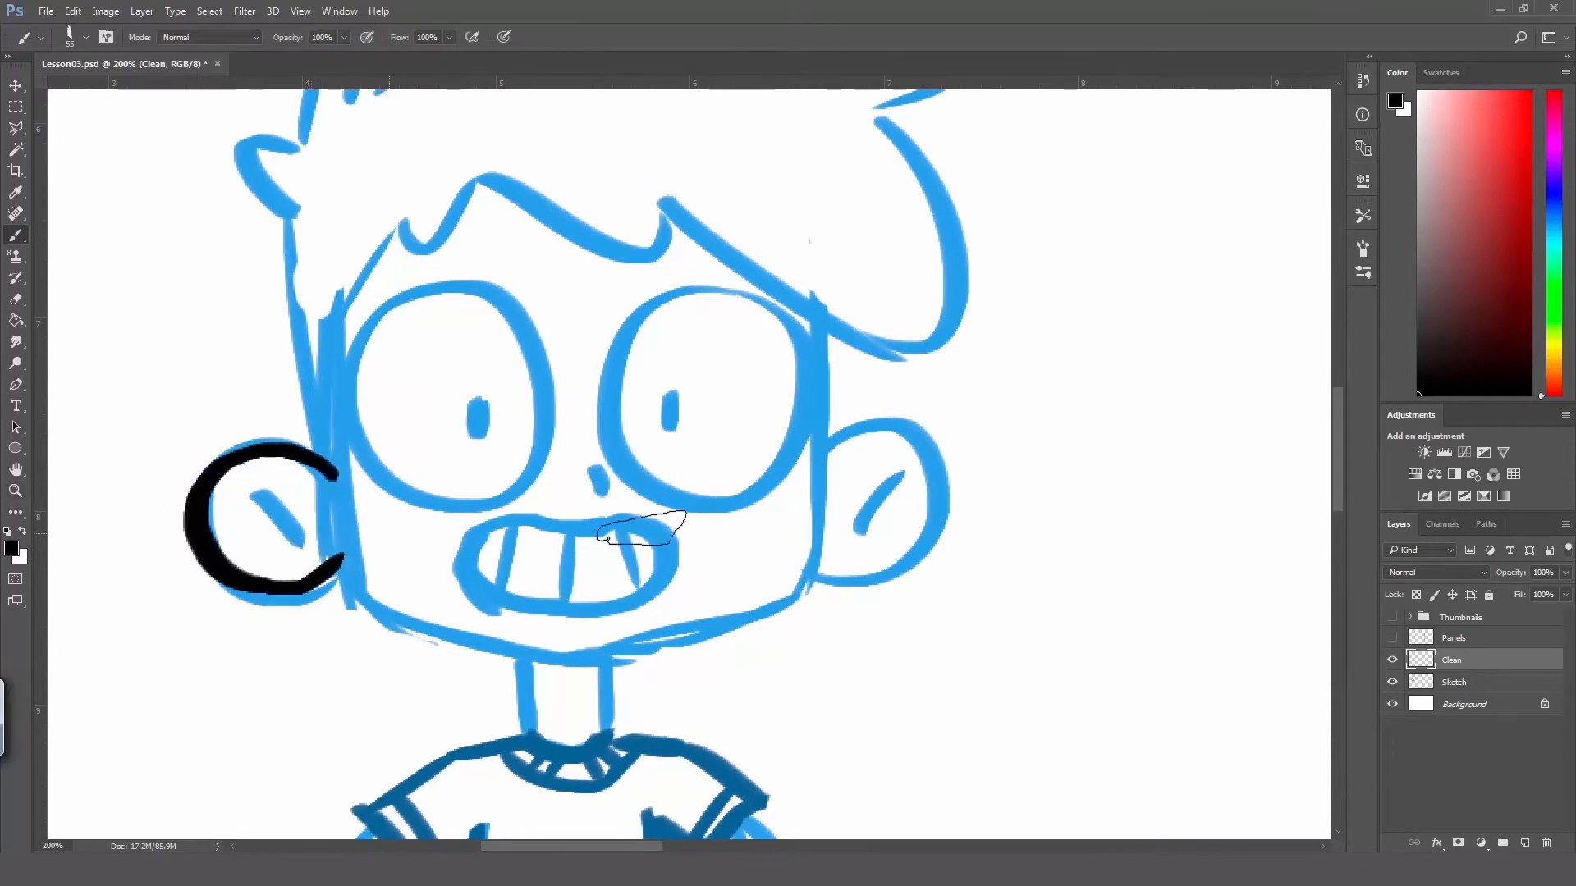
Step: Lower the Sketch layer's opacity to a faint guide and make the Clean layer active again
click(1477, 683)
click(1566, 572)
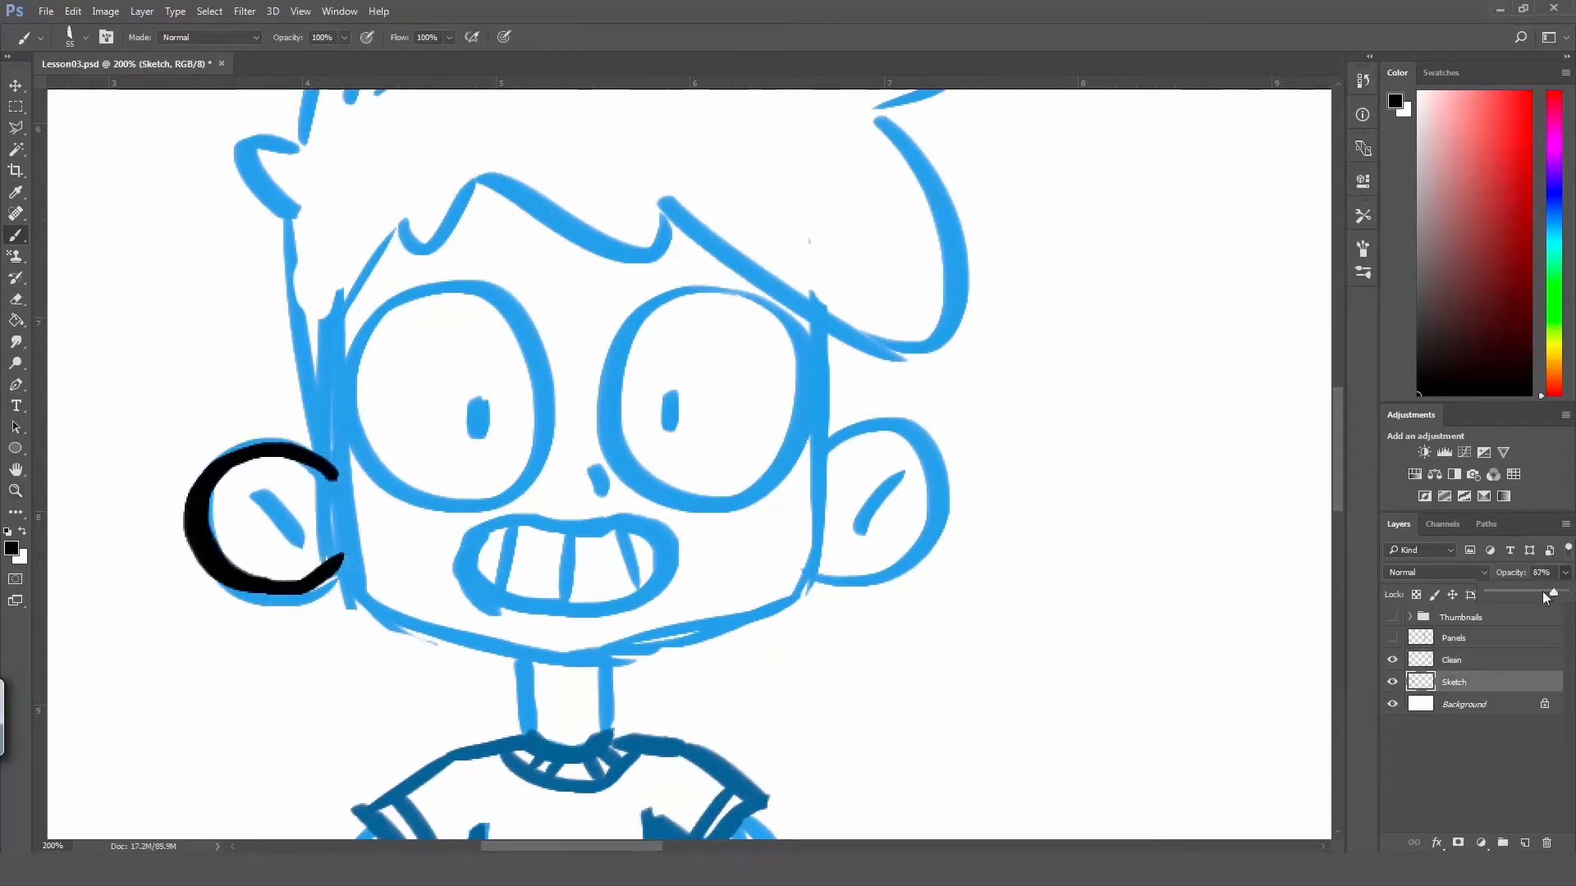
drag(1543, 590, 1507, 592)
click(1509, 659)
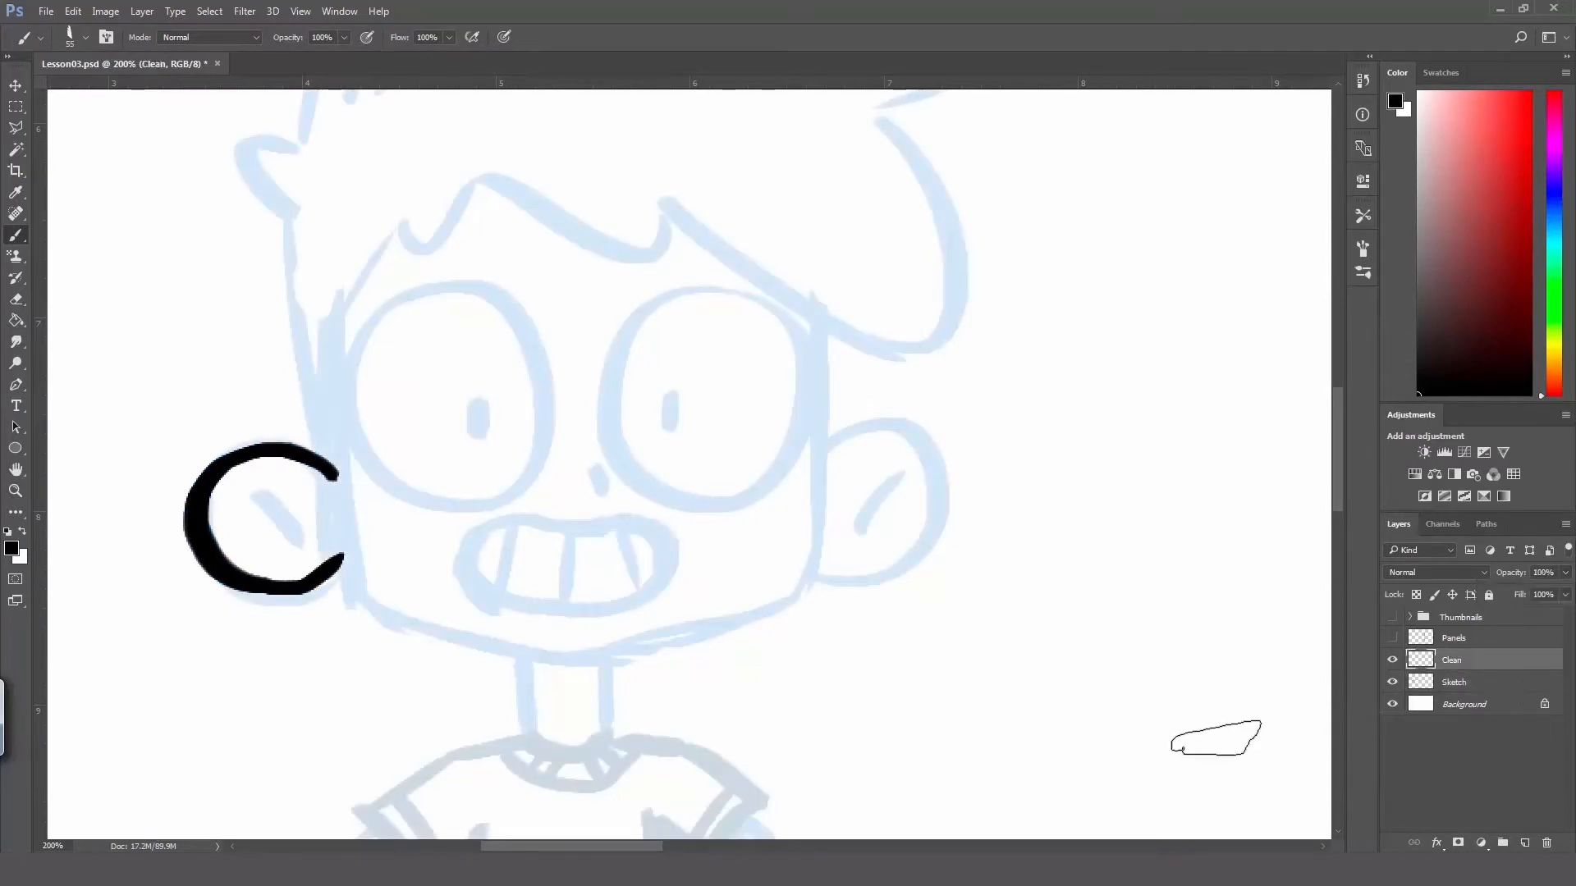
Step: Ink the jawline from ear to ear and both sides of the neck in black over the faint sketch
mouse_move(349, 550)
mouse_down()
mouse_move(356, 593)
mouse_move(534, 656)
mouse_move(597, 732)
mouse_move(524, 639)
mouse_move(527, 735)
mouse_up()
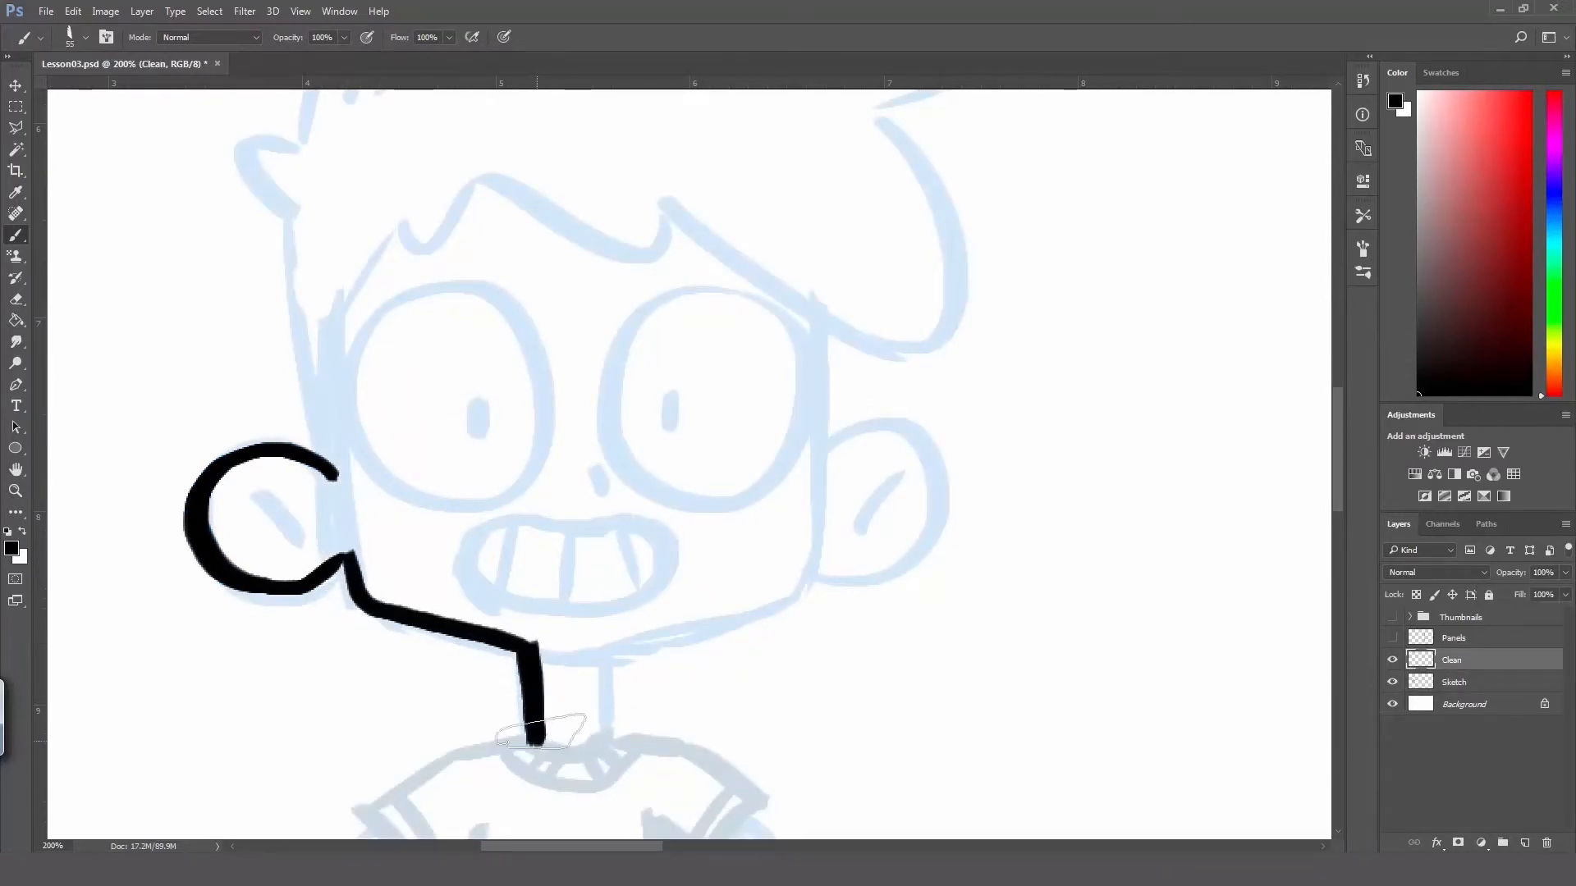
key(ctrl+z)
mouse_move(529, 648)
mouse_down()
mouse_move(526, 730)
mouse_move(601, 655)
mouse_move(761, 618)
mouse_move(821, 564)
mouse_up()
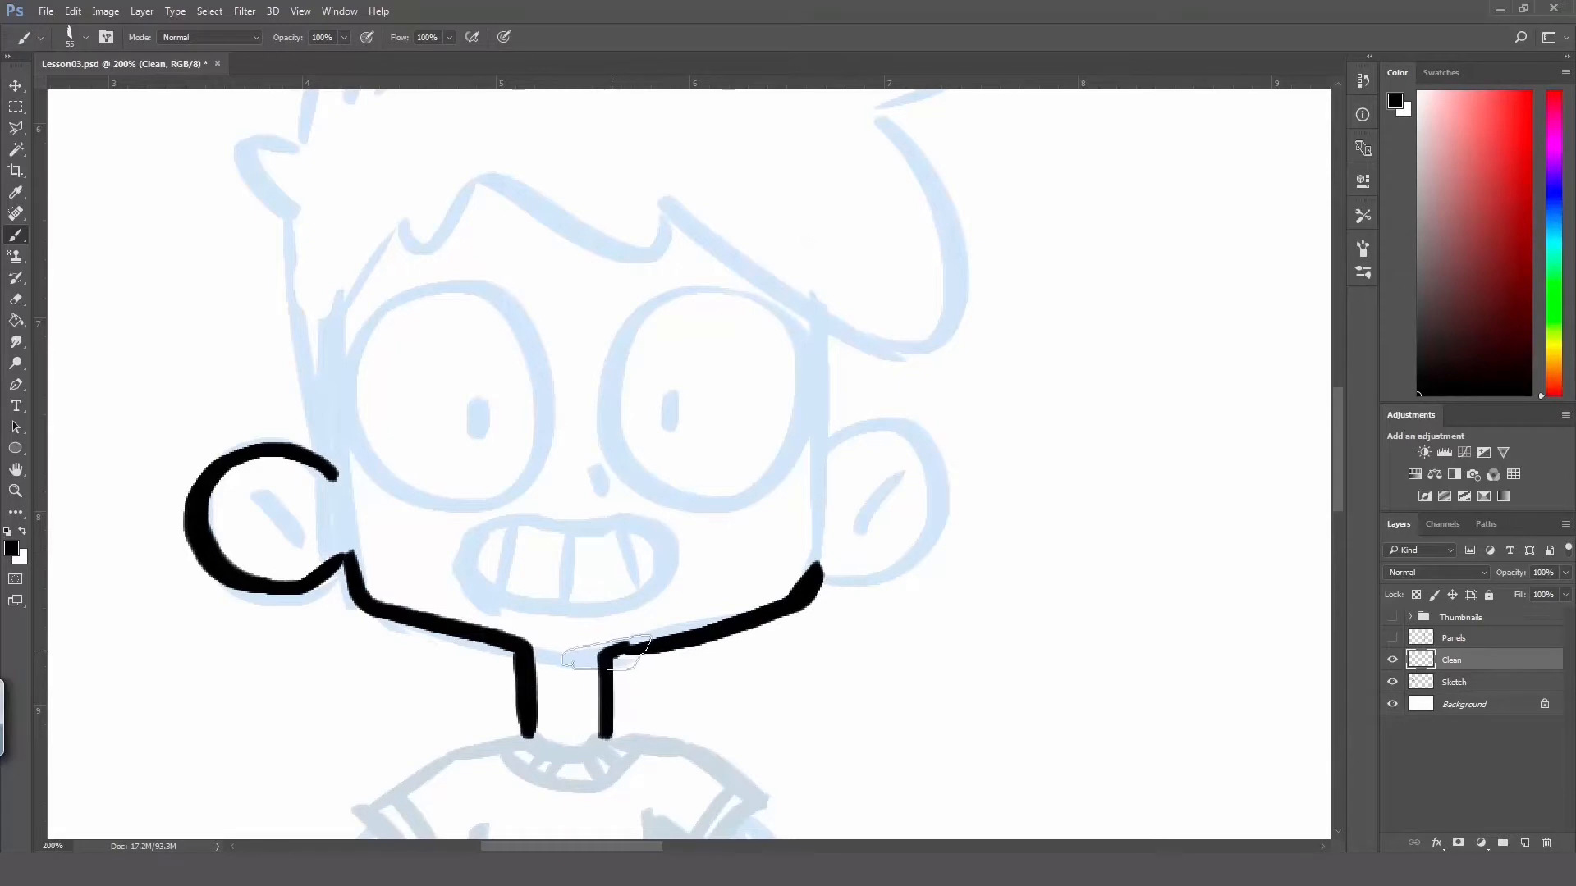
drag(602, 659, 738, 626)
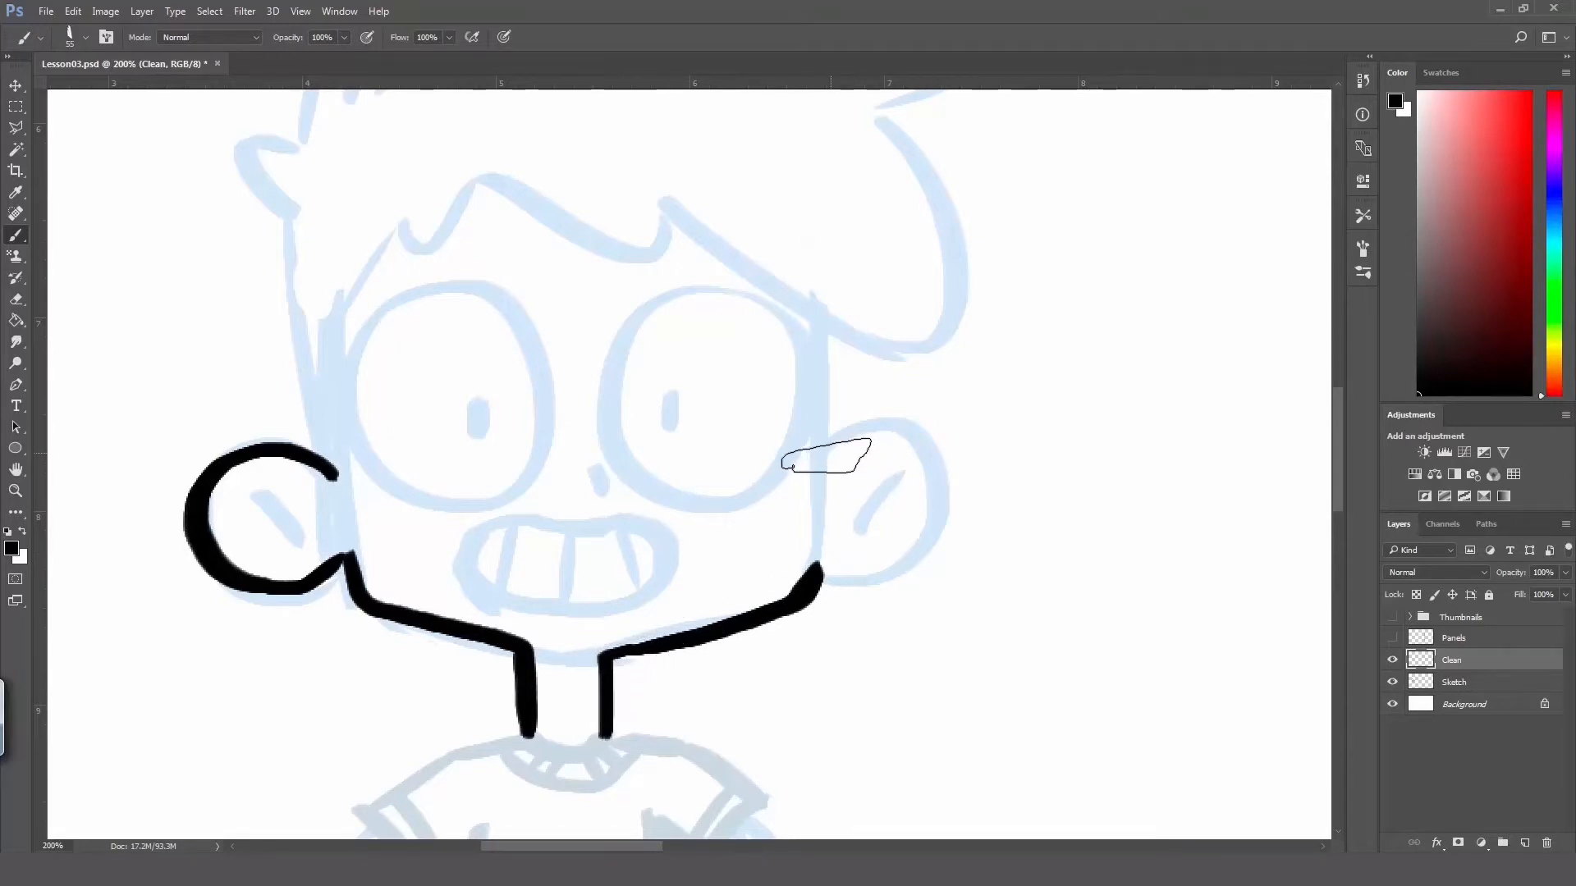
Step: Ink the outline of the ear on the right side of the face and add the inner fold line in both ears
mouse_move(821, 463)
mouse_down()
mouse_move(912, 439)
mouse_move(925, 512)
mouse_move(877, 562)
mouse_move(821, 558)
mouse_up()
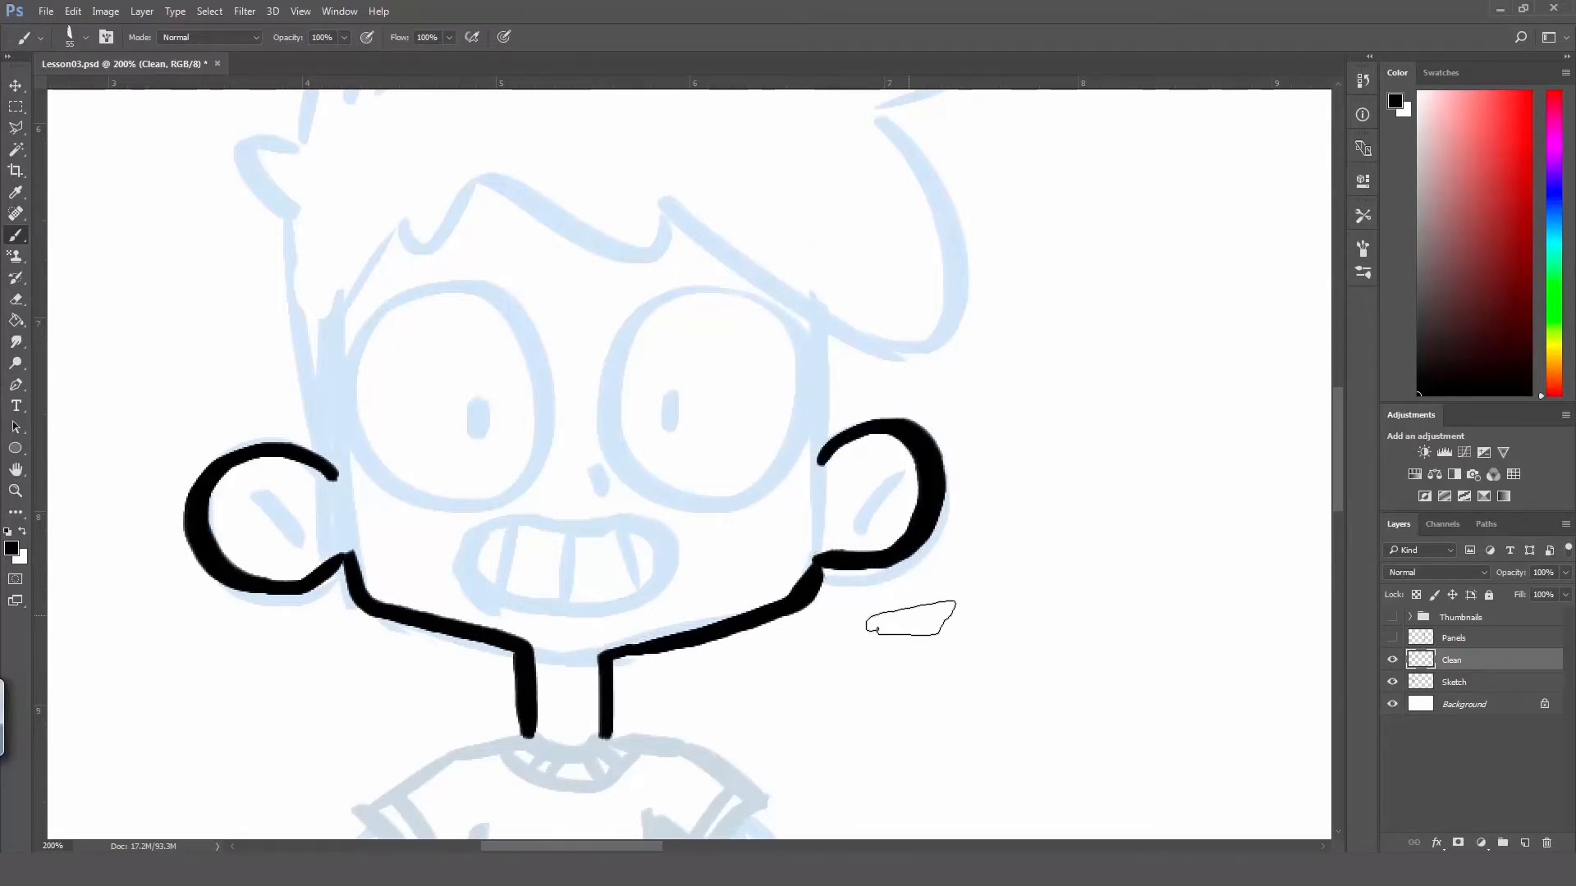
key(ctrl+z)
drag(818, 462, 944, 493)
drag(938, 546, 821, 558)
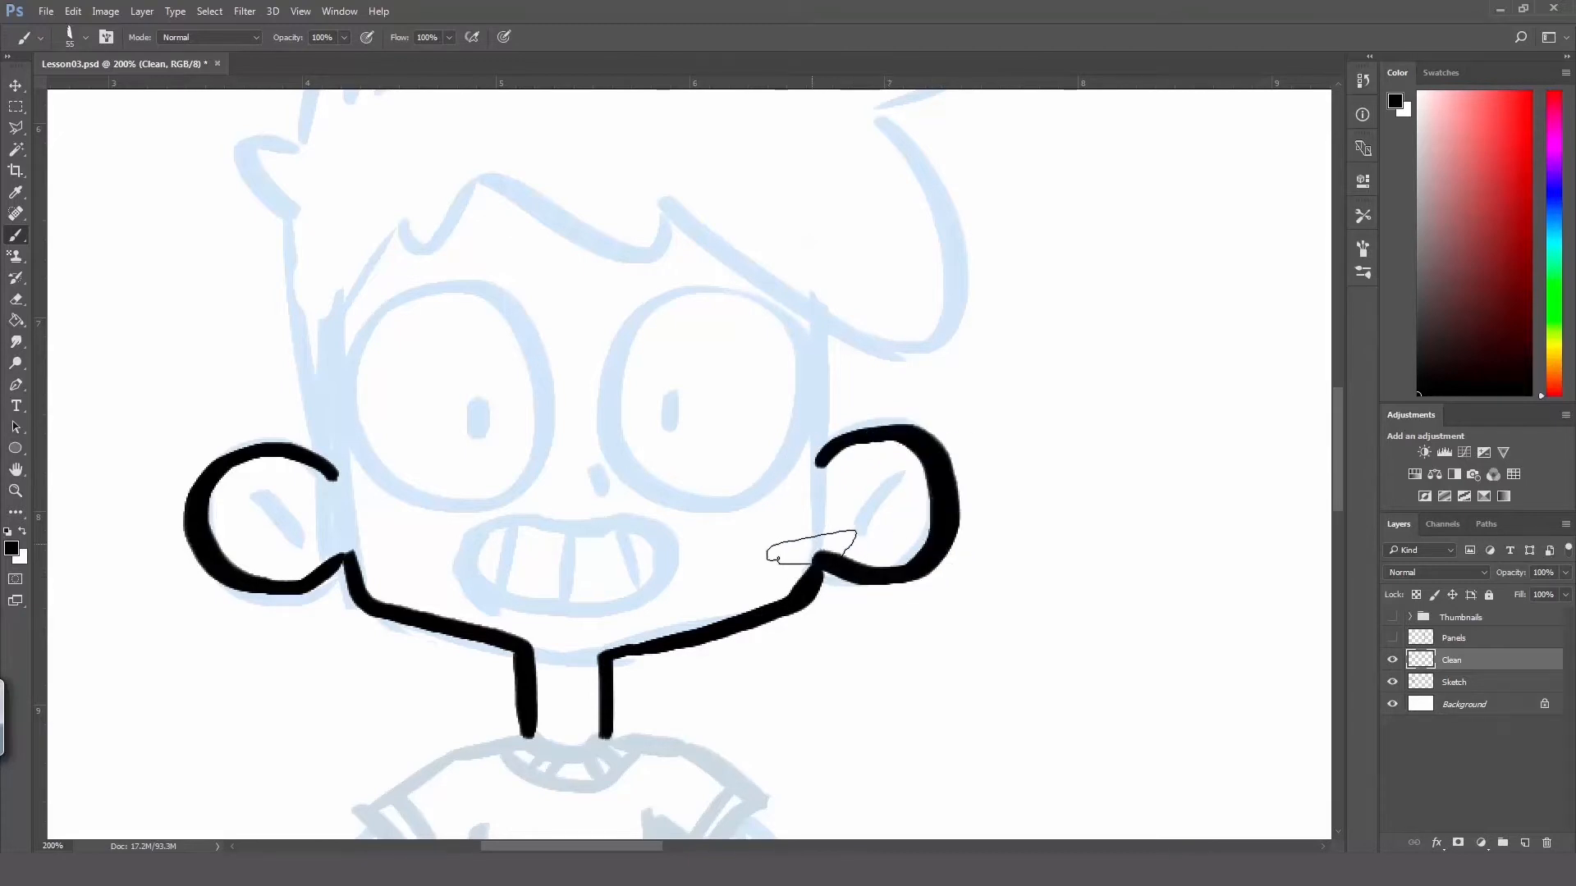
drag(247, 485, 292, 538)
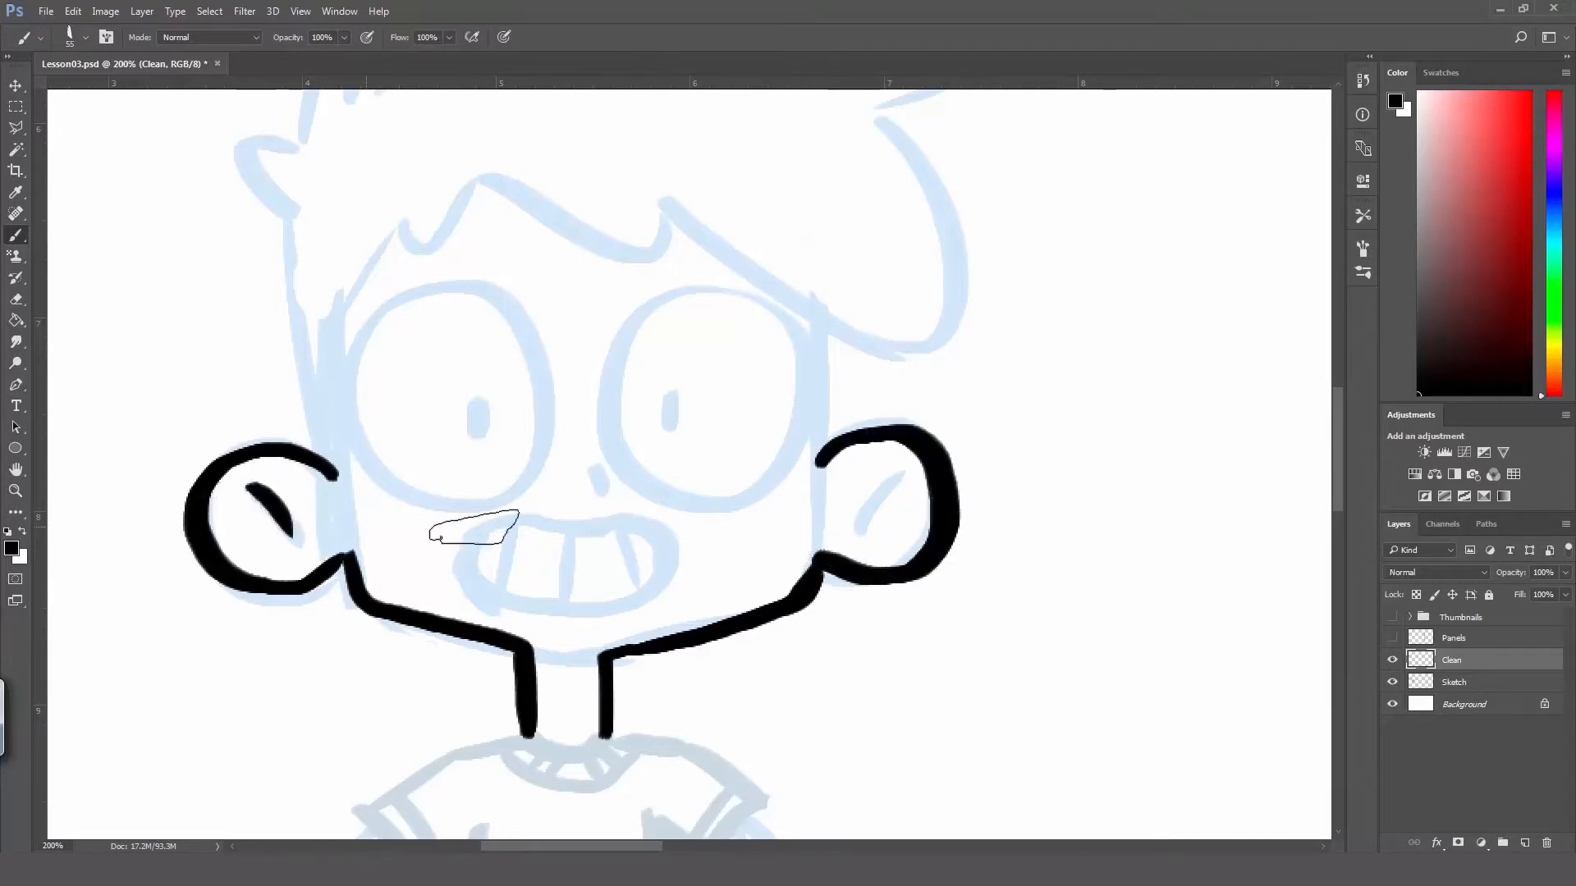
drag(898, 485, 862, 535)
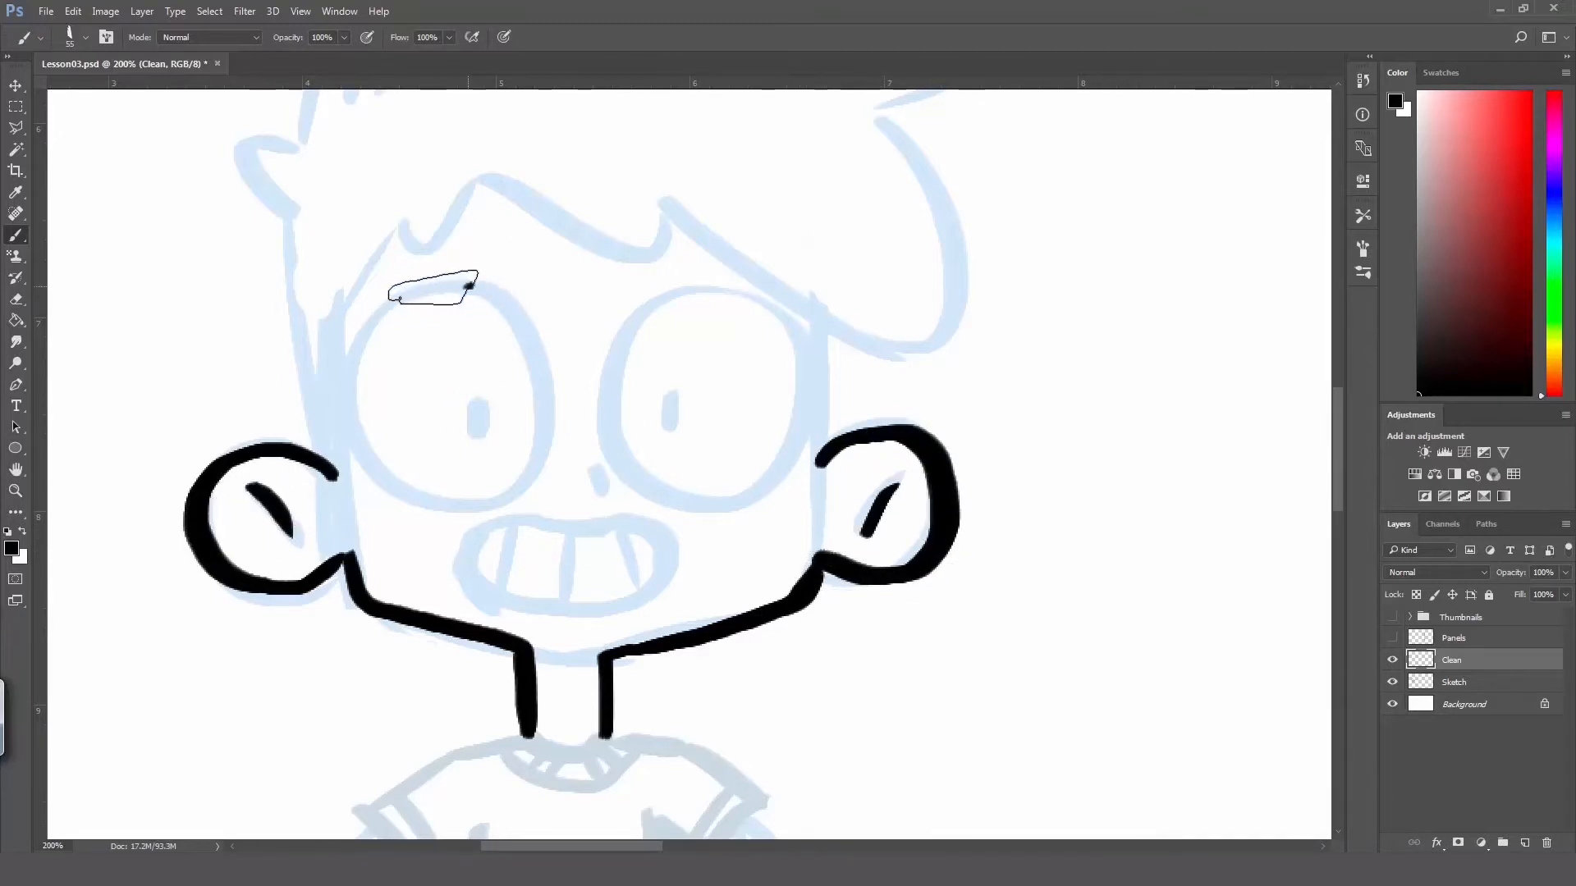
Step: Ink the large round outlines of both eyes in black, redrawing the left one to match the sketch
mouse_move(472, 285)
mouse_down()
mouse_move(361, 406)
mouse_move(488, 484)
mouse_move(543, 371)
mouse_up()
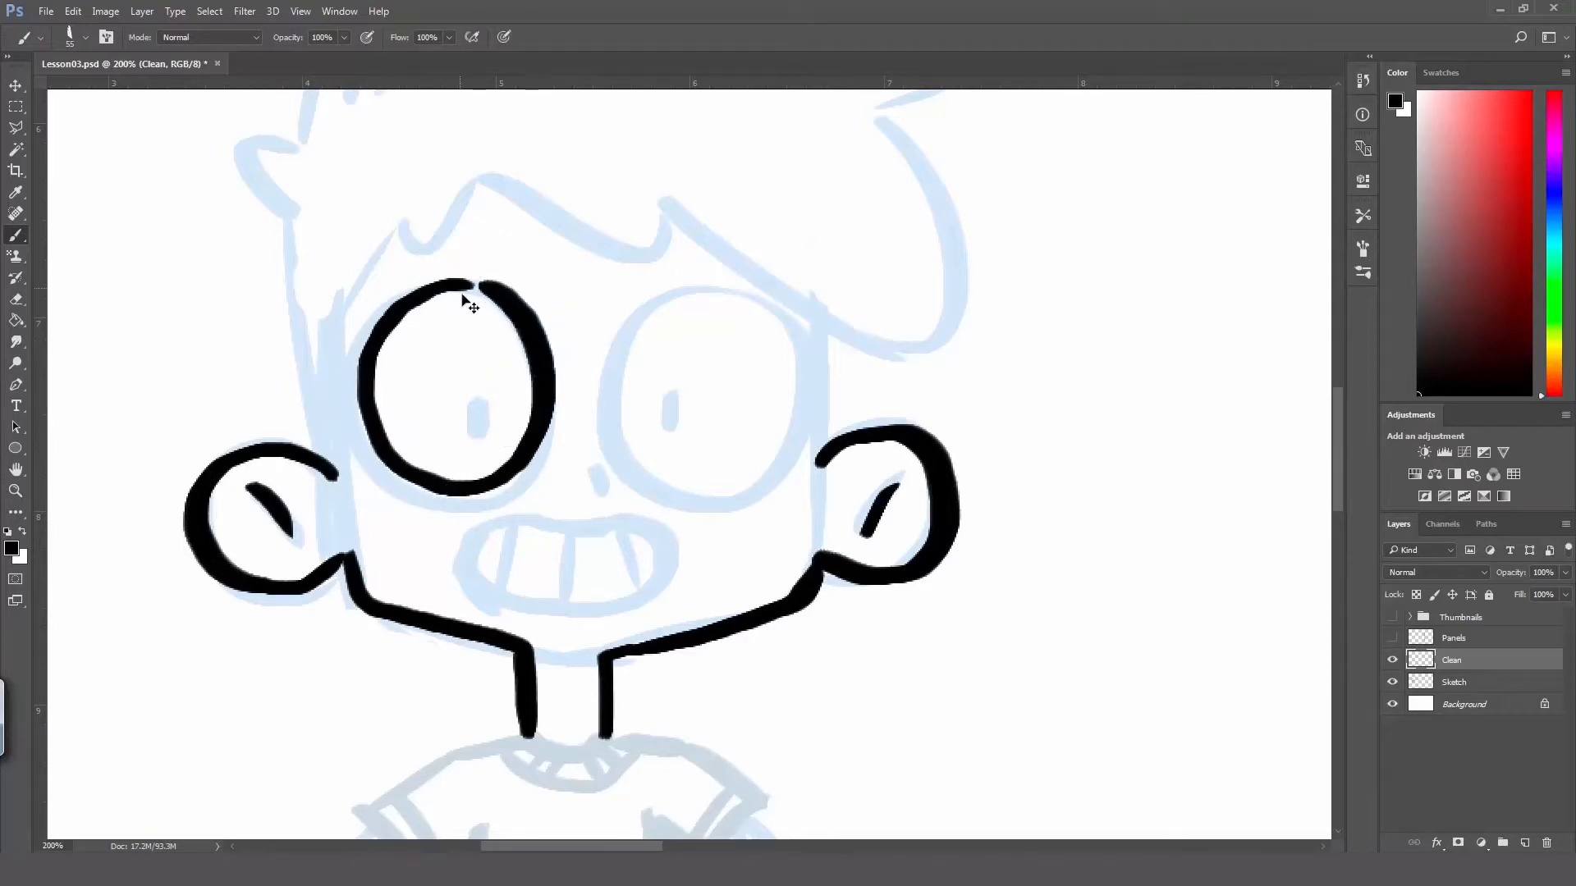
key(ctrl+z)
mouse_move(500, 294)
mouse_down()
mouse_move(363, 329)
mouse_move(337, 435)
mouse_move(390, 490)
mouse_move(484, 494)
mouse_move(537, 443)
mouse_move(539, 350)
mouse_move(504, 287)
mouse_up()
mouse_move(773, 291)
mouse_down()
mouse_move(726, 280)
mouse_move(649, 314)
mouse_move(607, 391)
mouse_move(636, 467)
mouse_move(732, 492)
mouse_move(801, 432)
mouse_move(801, 337)
mouse_move(758, 295)
mouse_move(726, 284)
mouse_up()
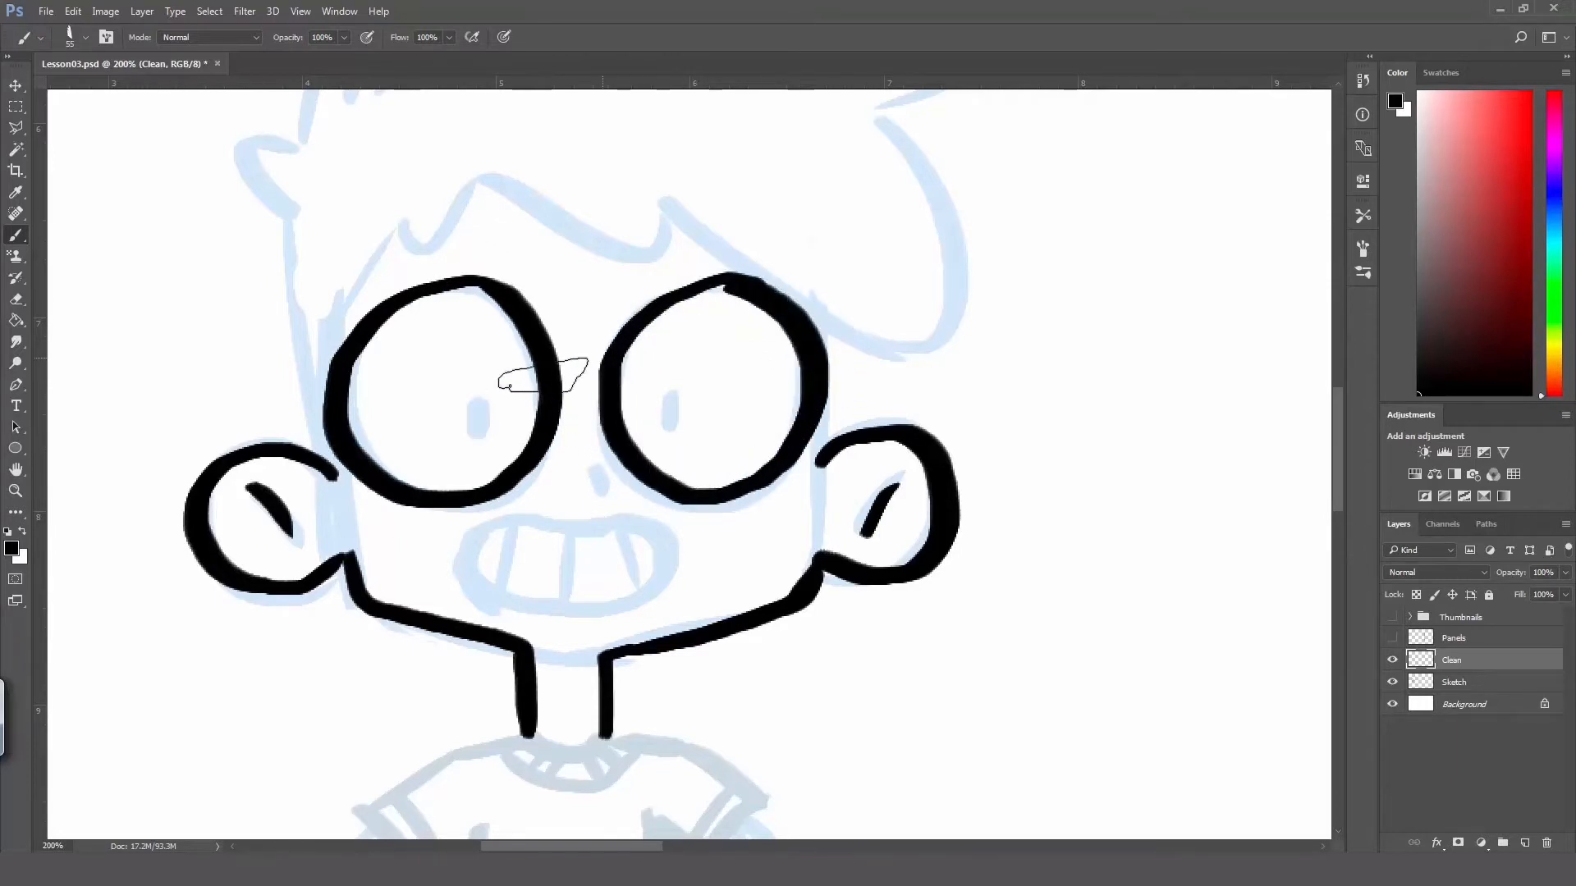
Step: Ink a small upright pupil in each eye and a short nose mark between them
drag(480, 404, 480, 433)
drag(673, 394, 673, 431)
drag(592, 473, 600, 488)
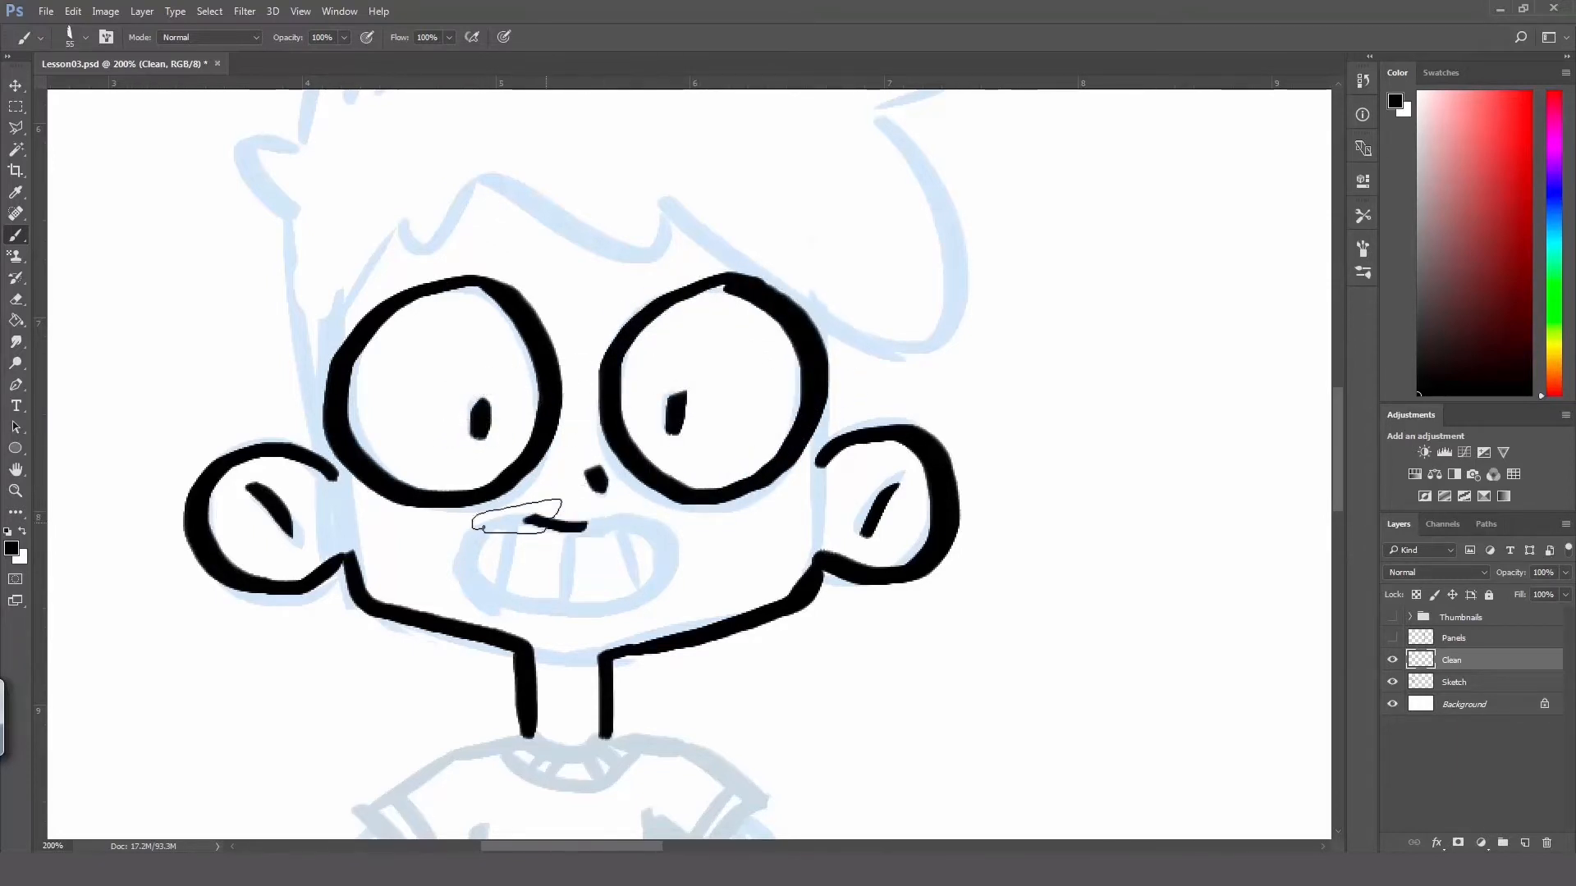
Step: Ink the grinning mouth's outline and the dividing lines between the teeth in black over the sketch
mouse_move(492, 525)
mouse_down()
mouse_move(545, 552)
mouse_move(568, 605)
mouse_up()
drag(617, 527, 641, 566)
drag(514, 527, 505, 595)
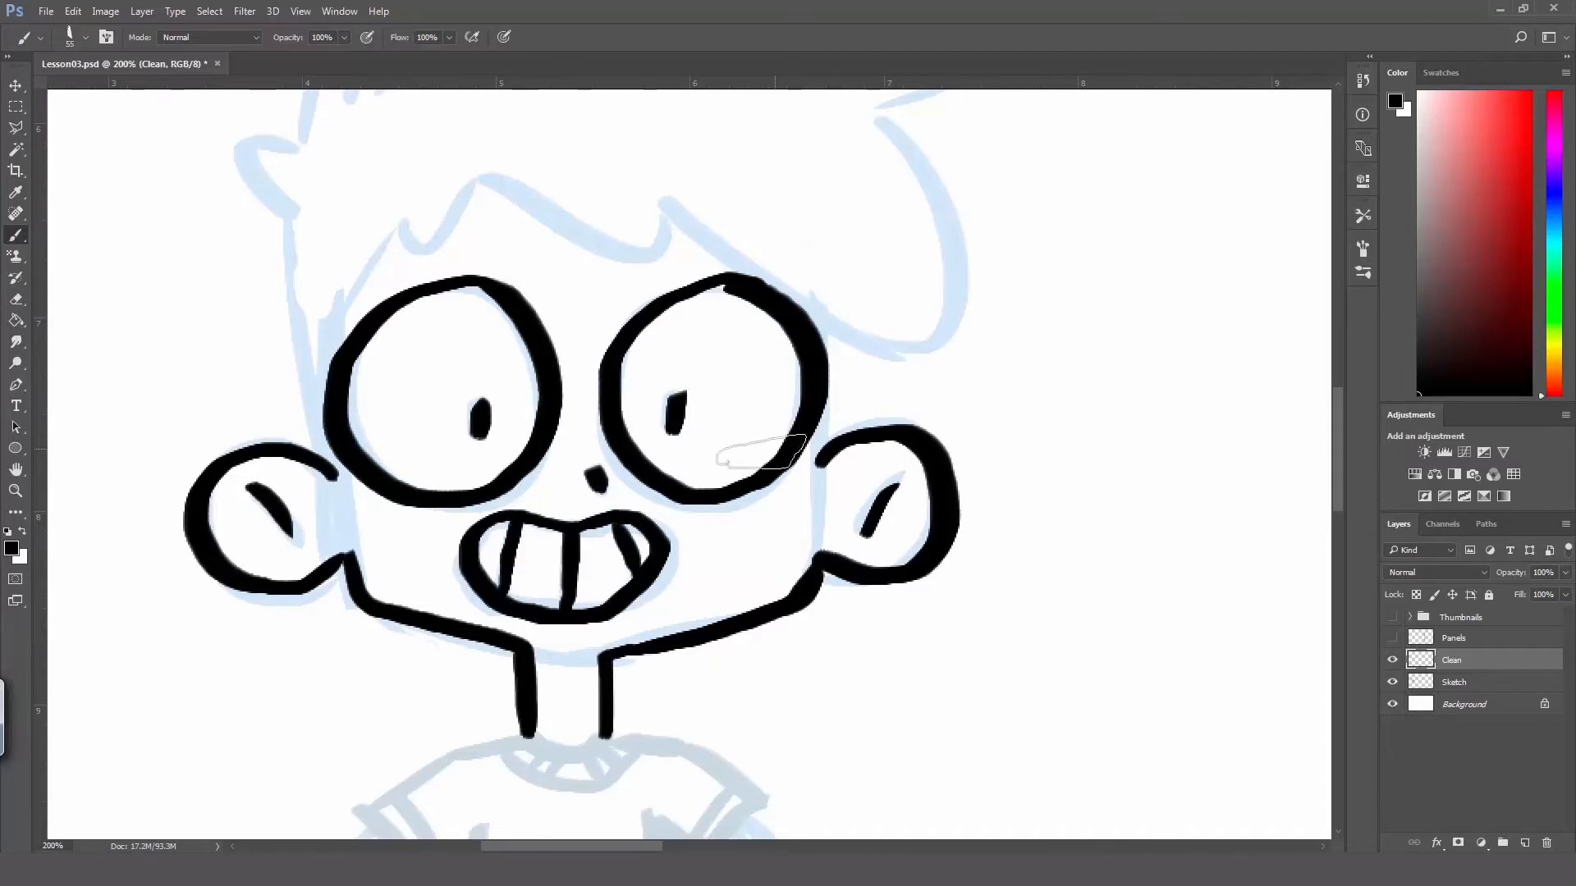
Step: Ink the left side of the hair with its sideburn, the spiky tufts and the start of the fringe
drag(761, 451, 817, 583)
drag(403, 597, 395, 606)
drag(373, 584, 348, 345)
mouse_move(350, 342)
mouse_down()
mouse_move(309, 269)
mouse_move(353, 269)
mouse_up()
drag(356, 266, 406, 218)
mouse_move(399, 458)
mouse_down()
mouse_move(413, 411)
mouse_move(529, 305)
mouse_up()
Step: Ink the rest of the fringe, the large curved lock and the sideburn lines above the right ear
mouse_move(542, 305)
mouse_down()
mouse_move(721, 320)
mouse_move(938, 249)
mouse_up()
key(ctrl+z)
mouse_move(722, 325)
mouse_down()
mouse_move(933, 256)
mouse_move(938, 238)
mouse_up()
key(ctrl+z)
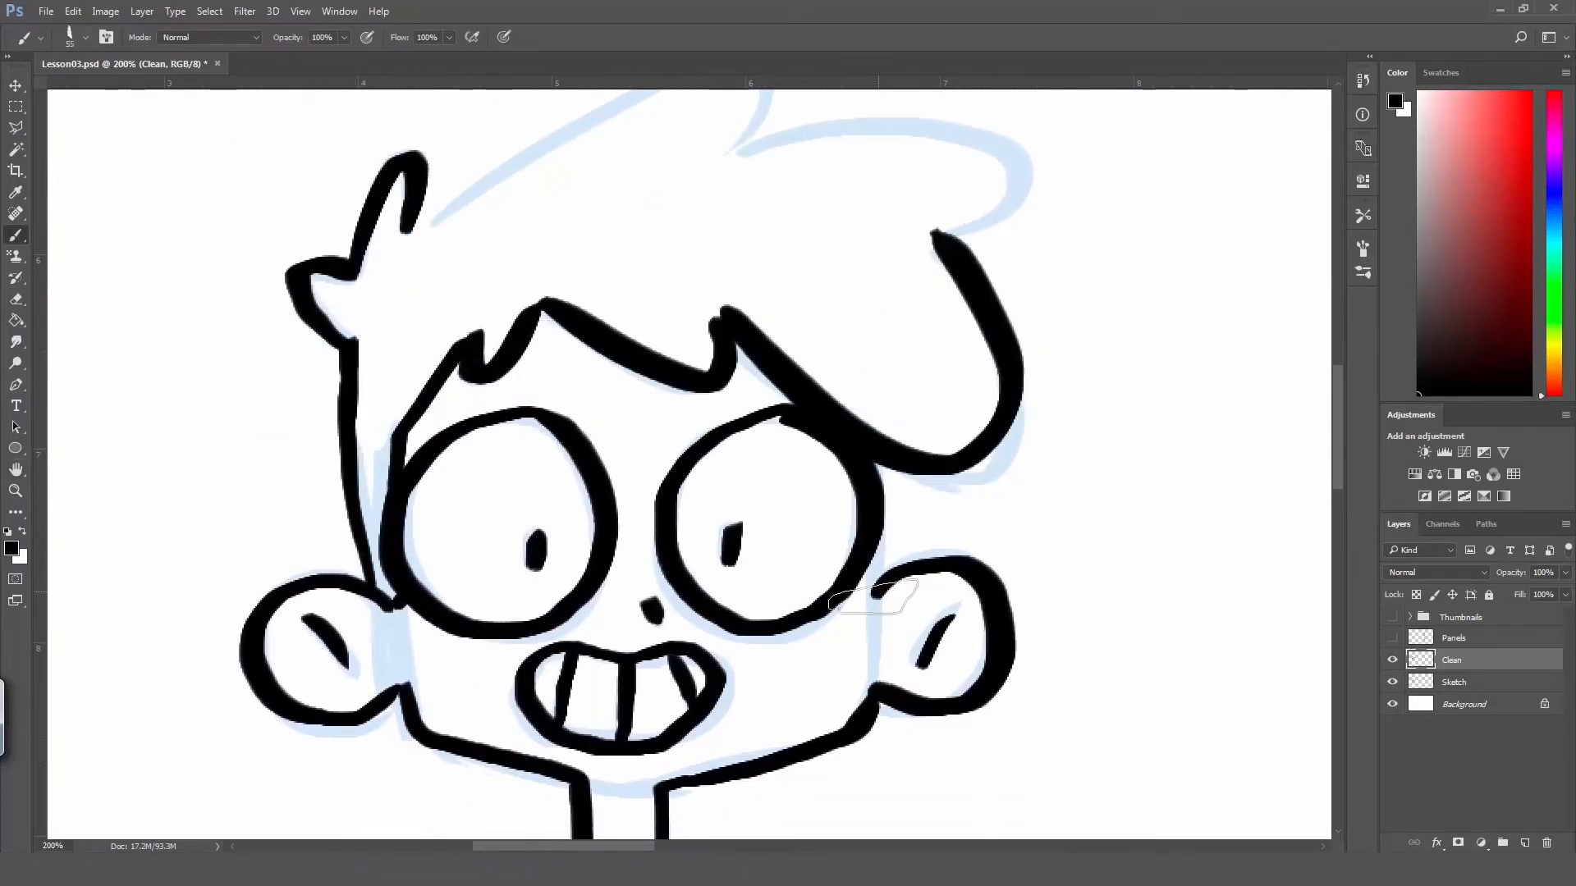
mouse_move(875, 463)
mouse_down()
mouse_move(878, 589)
mouse_move(923, 482)
mouse_up()
mouse_move(883, 349)
mouse_down()
mouse_move(847, 450)
mouse_move(886, 566)
mouse_up()
Step: Rotate the canvas and ink the top hair outline with its pointed peak and rounded front lock
key(r)
drag(886, 567, 901, 394)
drag(494, 652, 633, 361)
drag(643, 361, 845, 268)
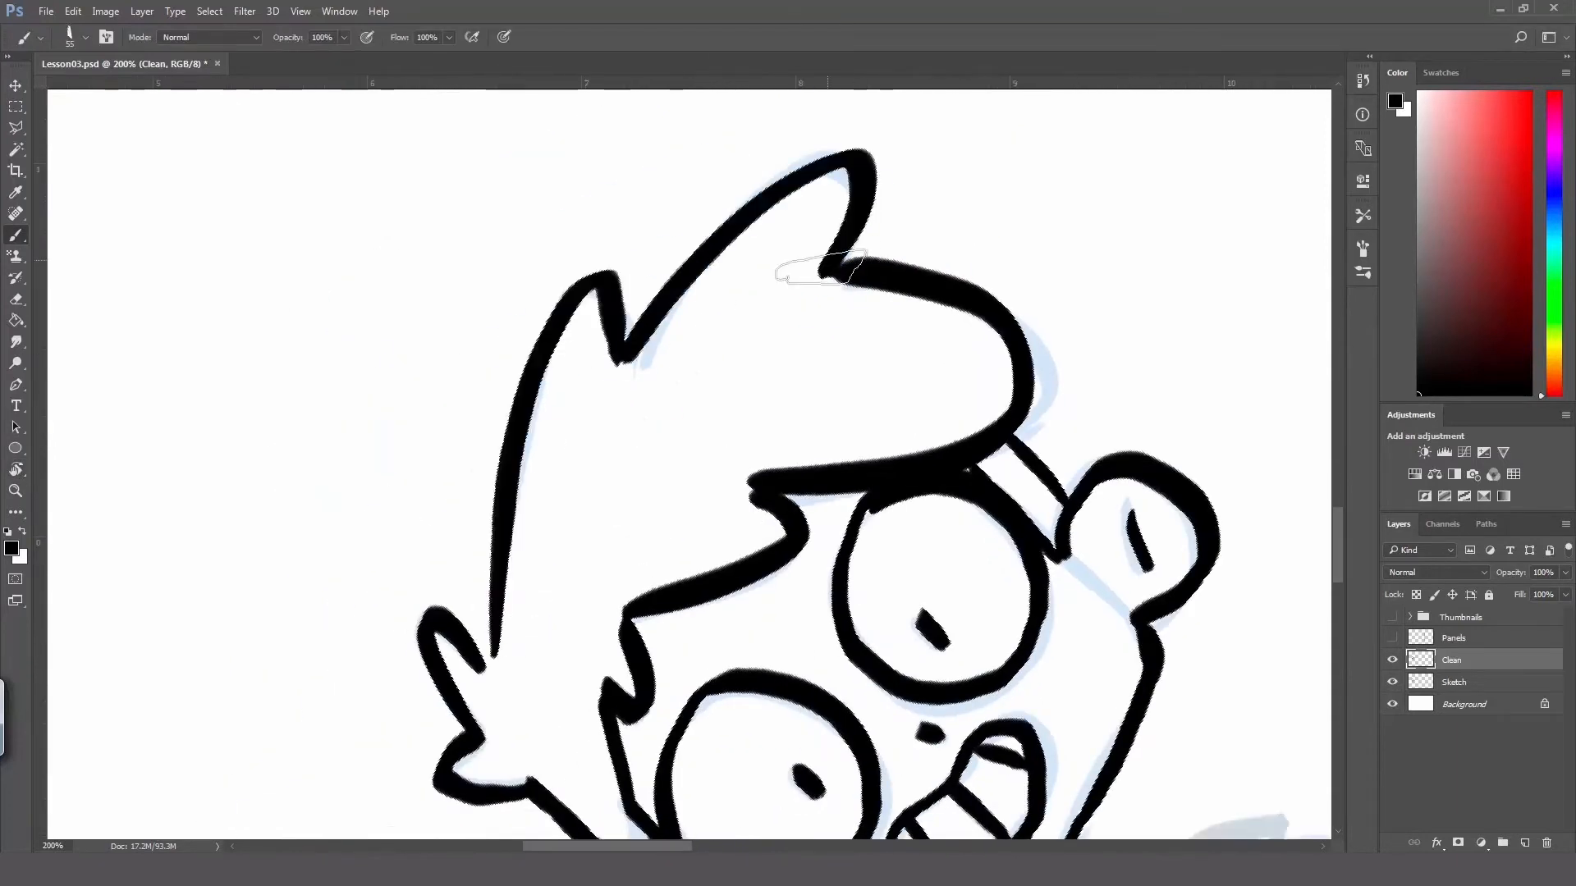
Step: Straighten the canvas and ink the neckline, left shoulder and sleeve, and the bent left arm with its fist on the hip
drag(1024, 728, 773, 450)
mouse_move(1024, 727)
mouse_down()
mouse_move(774, 451)
mouse_move(760, 515)
mouse_up()
key(r)
drag(696, 330, 763, 328)
mouse_move(685, 332)
mouse_down()
mouse_move(608, 348)
mouse_move(512, 406)
mouse_move(575, 476)
mouse_up()
drag(635, 444, 625, 525)
mouse_move(599, 540)
mouse_down()
mouse_move(642, 539)
mouse_move(605, 617)
mouse_move(569, 553)
mouse_up()
mouse_move(498, 466)
mouse_down()
mouse_move(559, 549)
mouse_move(529, 436)
mouse_up()
drag(538, 471, 598, 539)
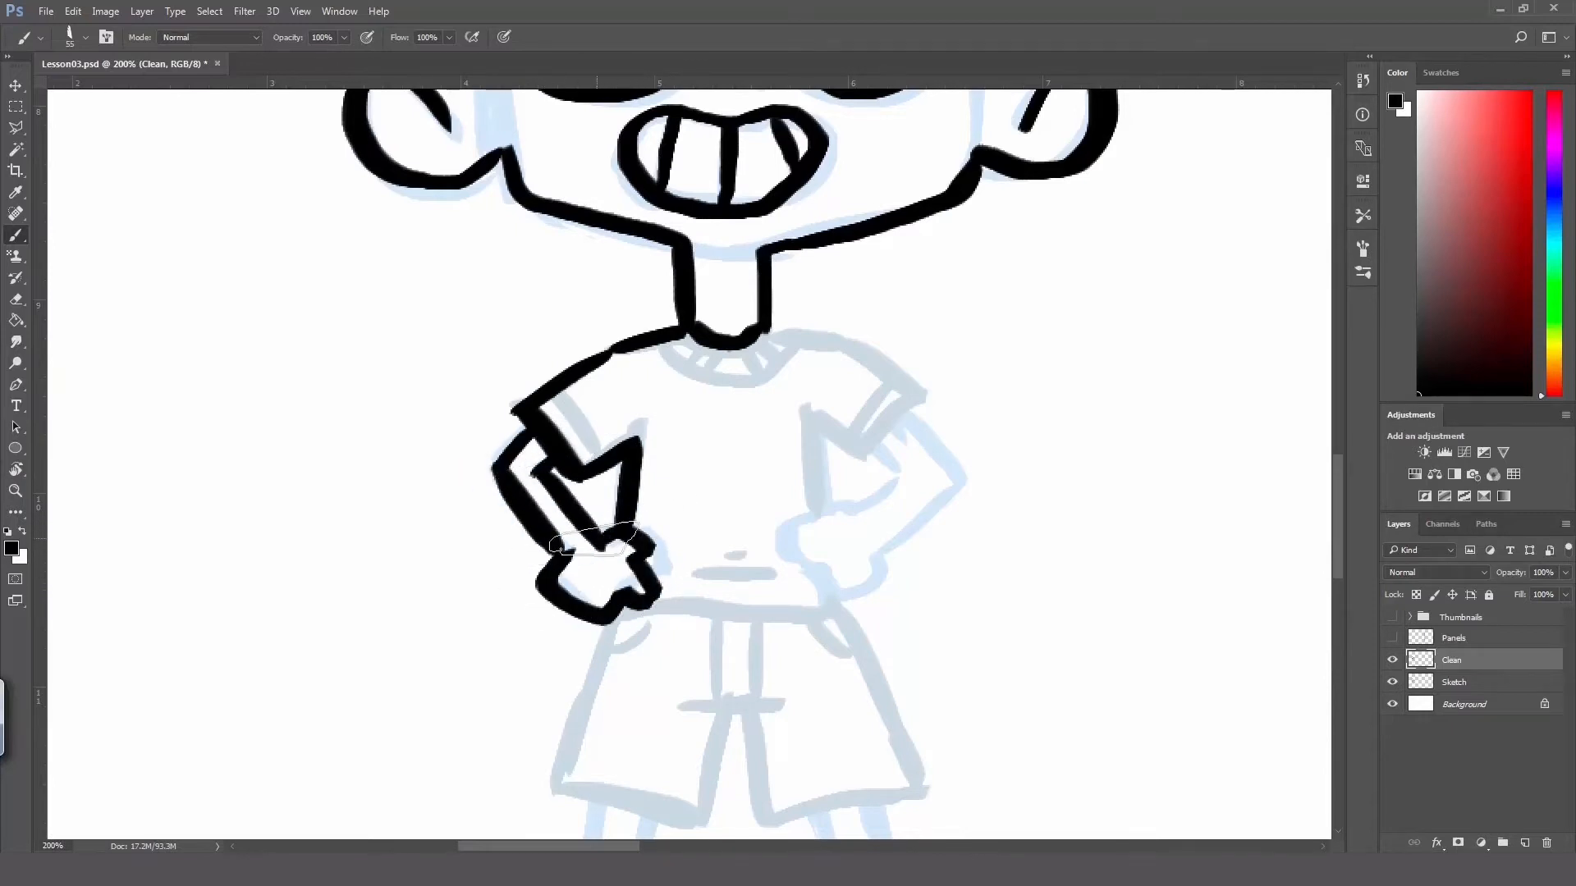
Step: Ink the bent right arm with its fist and the wavy bottom hem of the shirt
mouse_move(849, 511)
mouse_down()
mouse_move(885, 522)
mouse_move(857, 503)
mouse_up()
mouse_move(857, 503)
mouse_down()
mouse_move(871, 440)
mouse_move(932, 481)
mouse_move(890, 562)
mouse_up()
drag(611, 622, 858, 605)
mouse_move(829, 509)
mouse_down()
mouse_move(847, 443)
mouse_move(927, 420)
mouse_up()
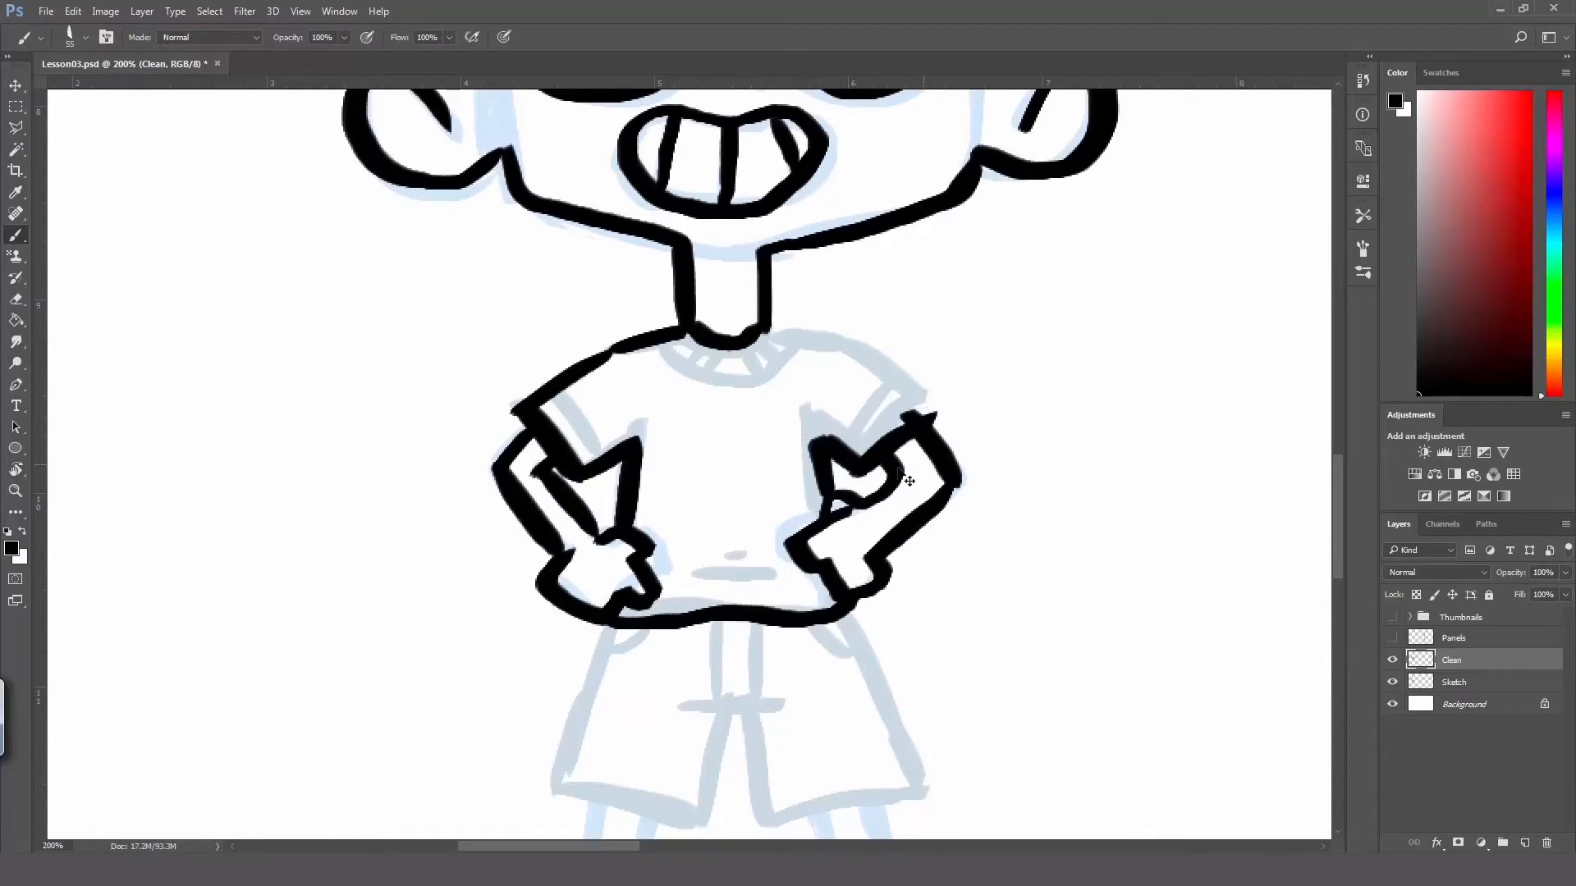
Step: Ink the right sleeve opening and the shoulder line from the neck down to the sleeve
drag(857, 459, 944, 422)
mouse_move(772, 327)
mouse_down()
mouse_move(886, 357)
mouse_move(946, 423)
mouse_up()
key(ctrl+z)
drag(839, 348, 944, 422)
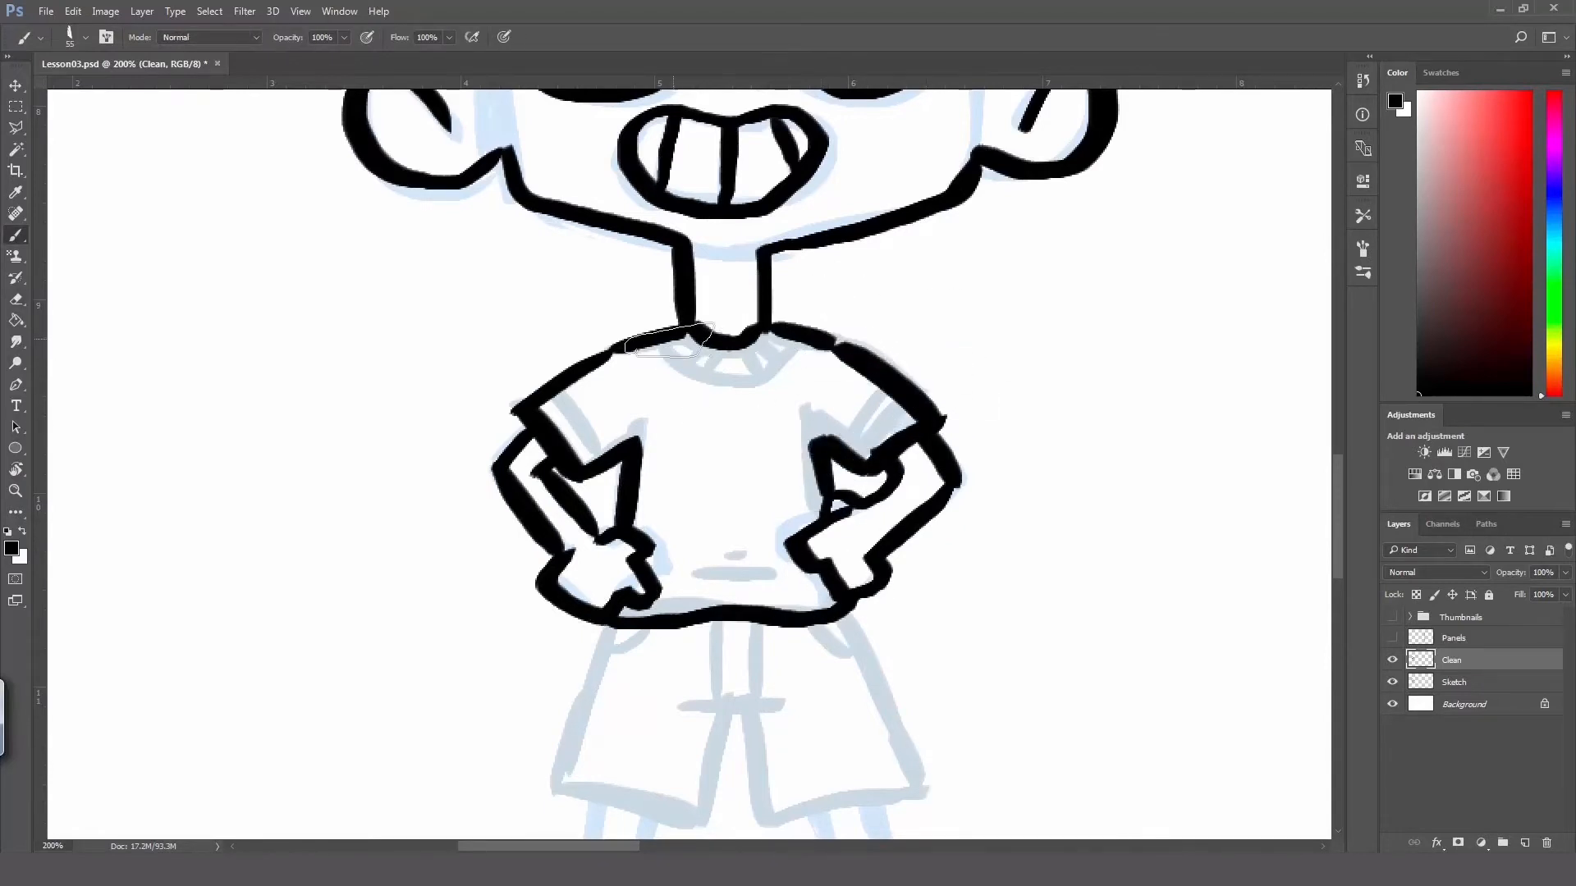
Step: Ink the shirt details: the ribbed collar, a band line on each sleeve and a short crease above the hem
mouse_move(663, 346)
mouse_down()
mouse_move(793, 346)
mouse_move(677, 354)
mouse_up()
drag(711, 351, 703, 367)
mouse_move(762, 341)
mouse_down()
mouse_move(773, 360)
mouse_move(759, 368)
mouse_up()
drag(559, 394, 599, 458)
drag(903, 410, 857, 453)
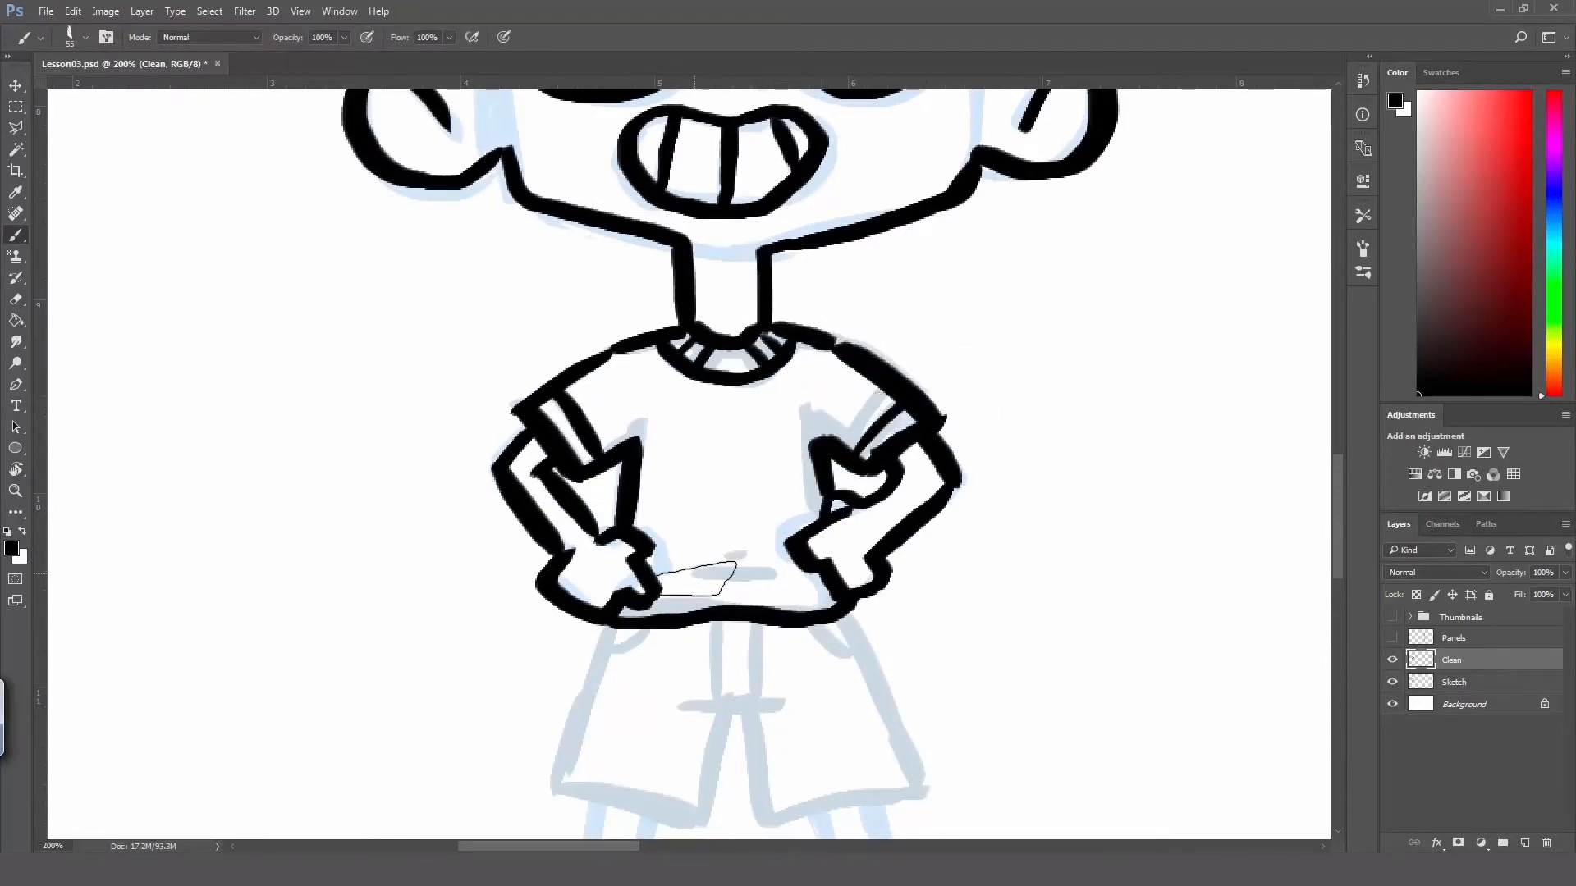
drag(691, 580, 765, 575)
Step: Ink the outline of the shorts, including both leg openings, the inner legs and the short crotch line
drag(794, 777, 781, 503)
drag(591, 354, 553, 506)
mouse_move(553, 505)
mouse_down()
mouse_move(686, 533)
mouse_move(714, 439)
mouse_up()
drag(673, 438, 765, 432)
mouse_move(737, 441)
mouse_down()
mouse_move(745, 521)
mouse_move(919, 520)
mouse_up()
key(ctrl+z)
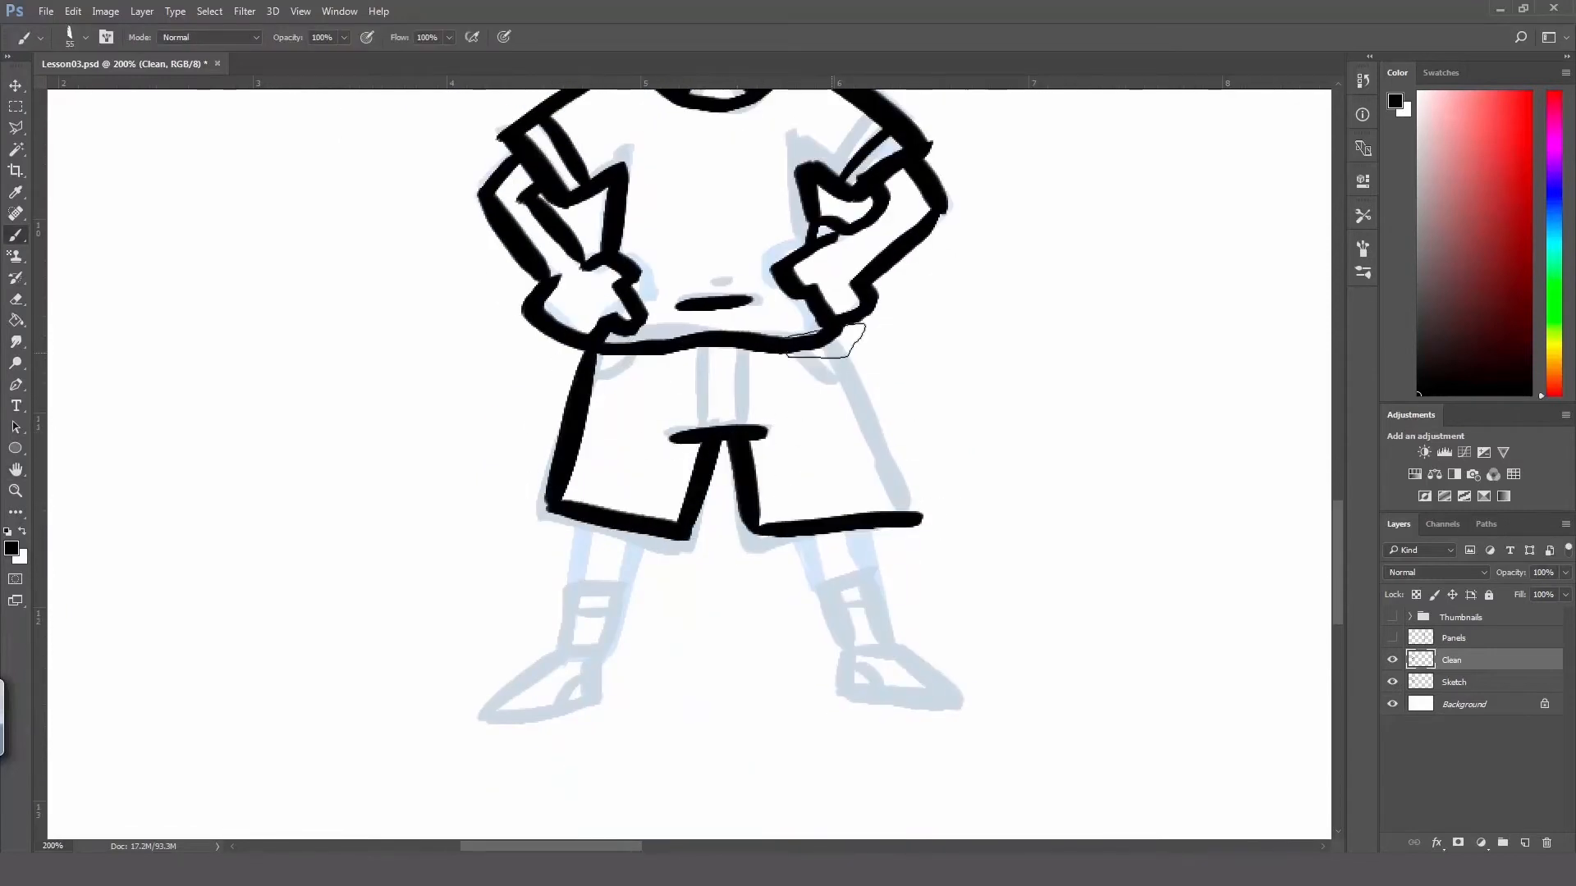
drag(832, 343, 912, 522)
Step: Ink the two fly lines and a small curved pocket on each side of the shorts
drag(697, 350, 697, 427)
drag(745, 352, 739, 425)
drag(643, 358, 604, 375)
drag(801, 353, 838, 371)
Step: Ink both lower legs below the shorts and add two horizontal sock stripes on each
mouse_move(589, 525)
mouse_down()
mouse_move(569, 654)
mouse_move(642, 536)
mouse_up()
mouse_move(814, 536)
mouse_down()
mouse_move(848, 658)
mouse_move(868, 530)
mouse_up()
key(ctrl+z)
drag(583, 584, 619, 587)
drag(581, 605, 612, 610)
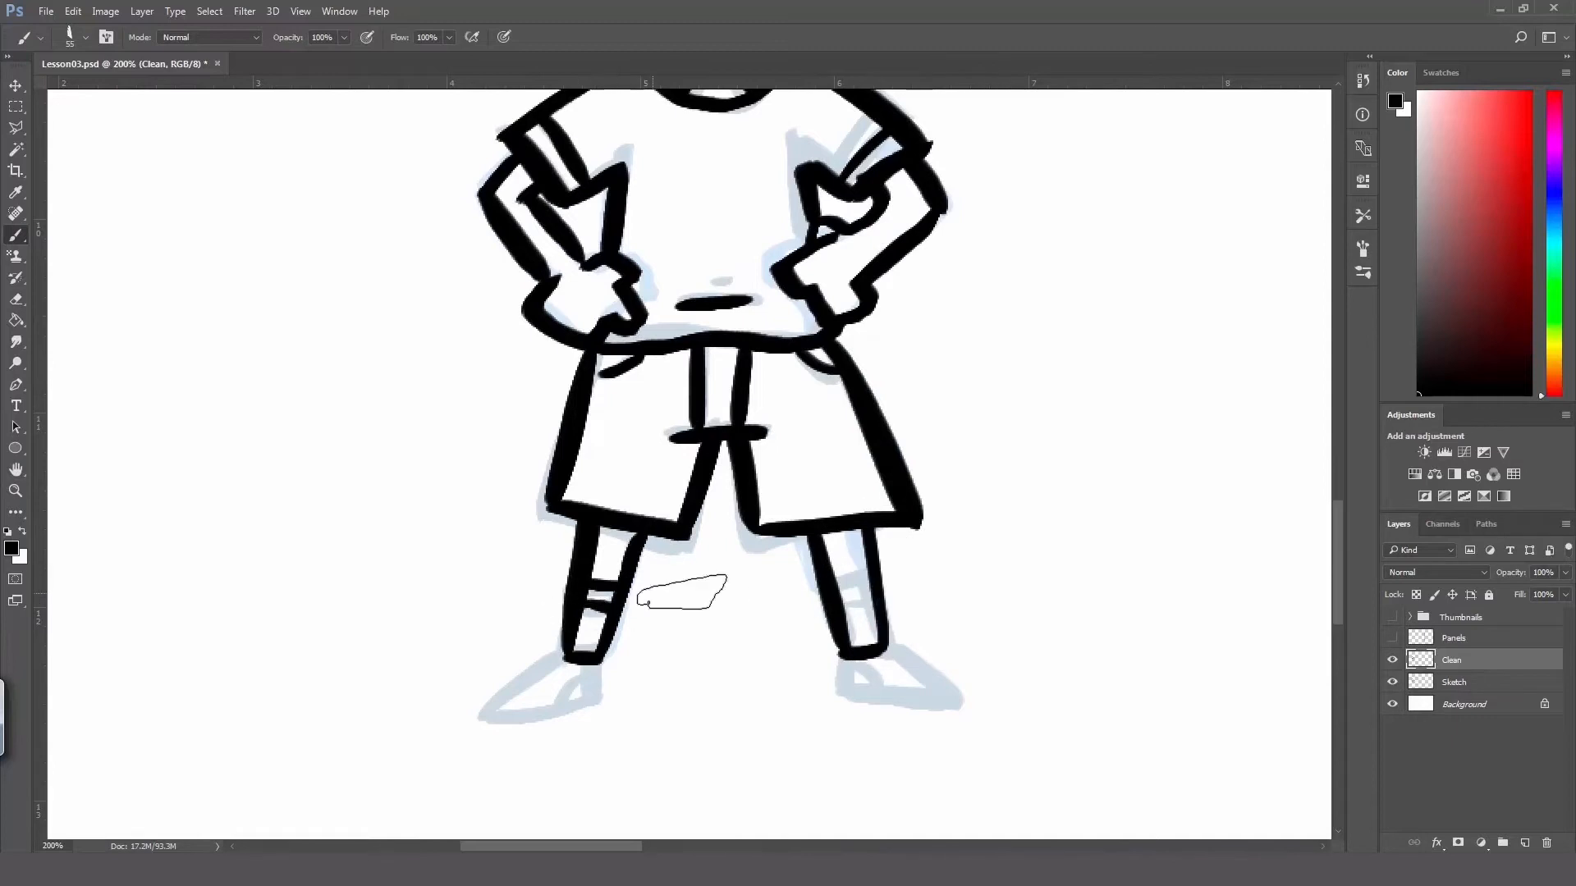
drag(837, 585, 872, 583)
drag(845, 613, 877, 608)
Step: Ink the outlines of both pointed shoes over the sketch
drag(569, 660, 496, 712)
mouse_move(497, 717)
mouse_down()
mouse_move(594, 698)
mouse_move(593, 677)
mouse_up()
drag(843, 658, 842, 696)
drag(883, 657, 937, 717)
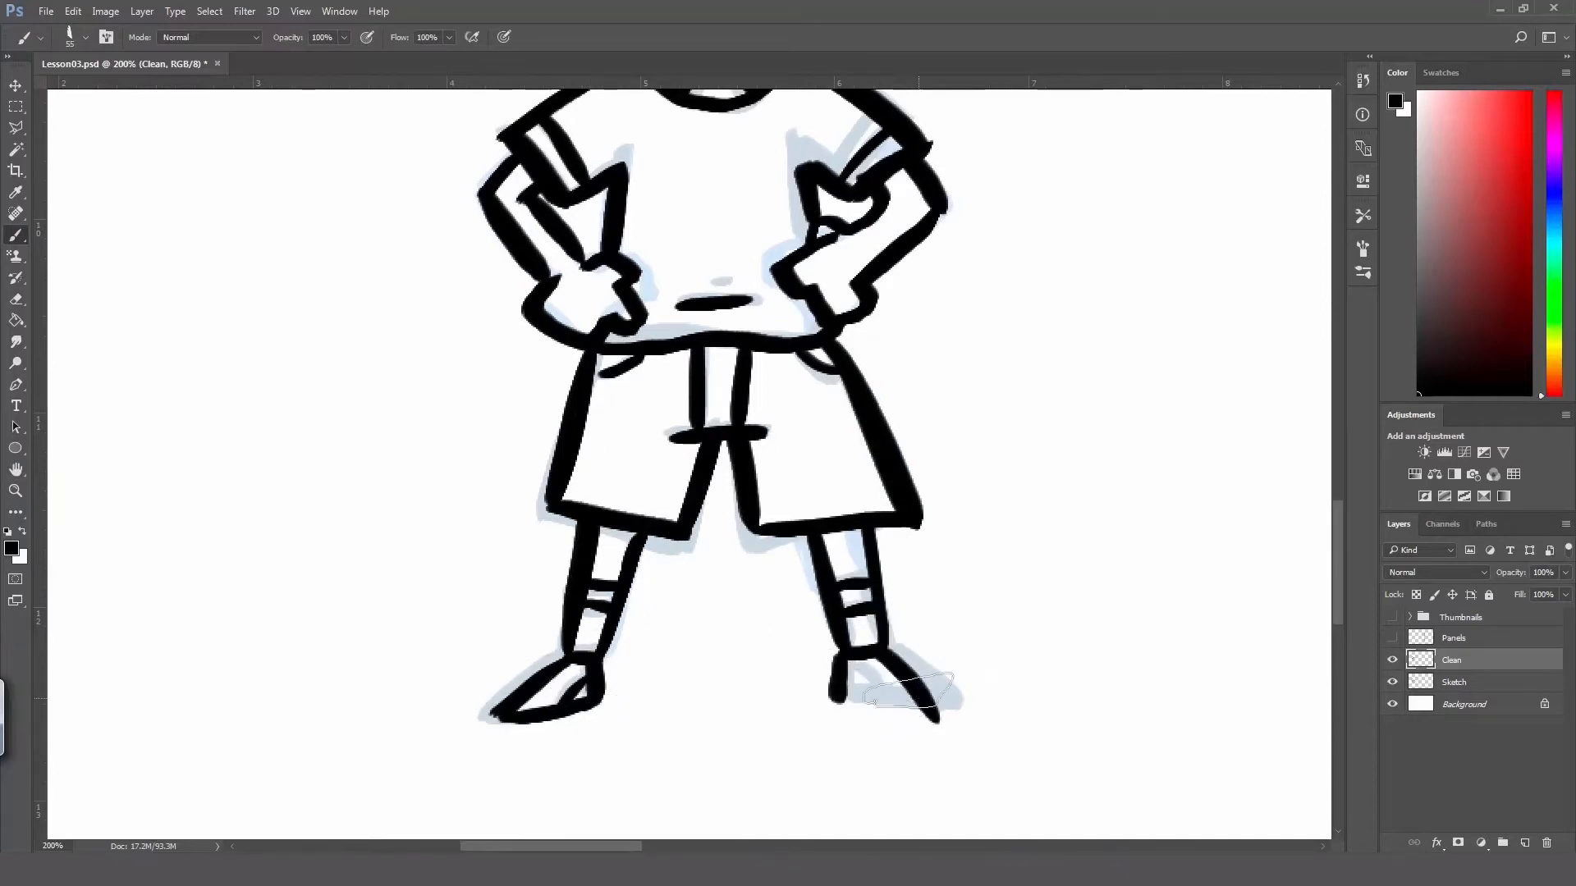
drag(841, 696, 935, 719)
drag(851, 680, 875, 697)
key(ctrl+z)
Step: Select the empty area inside the hair outline with the Magic Wand and expand the selection
alt+click(858, 615)
alt+click(859, 615)
drag(919, 455, 744, 595)
key(w)
click(661, 371)
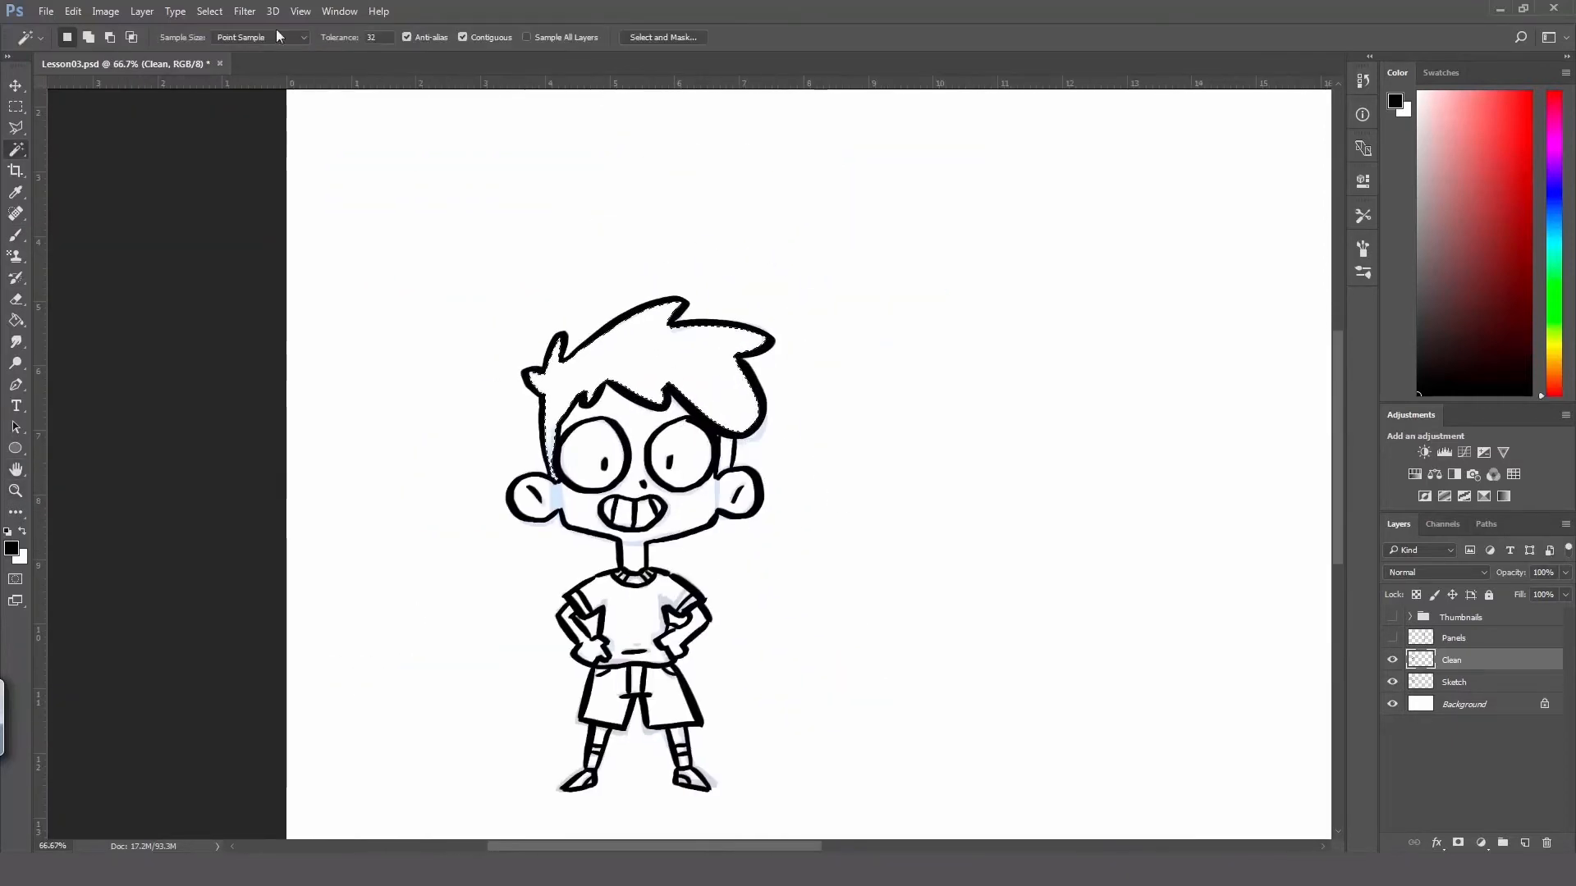
click(209, 12)
click(418, 267)
click(833, 317)
Step: Fill the hair and sideburns solid black with the Paint Bucket
key(g)
click(663, 374)
mouse_move(720, 470)
mouse_down()
mouse_move(728, 429)
mouse_move(730, 466)
mouse_up()
key(v)
key(ctrl+minus)
key(ctrl+minus)
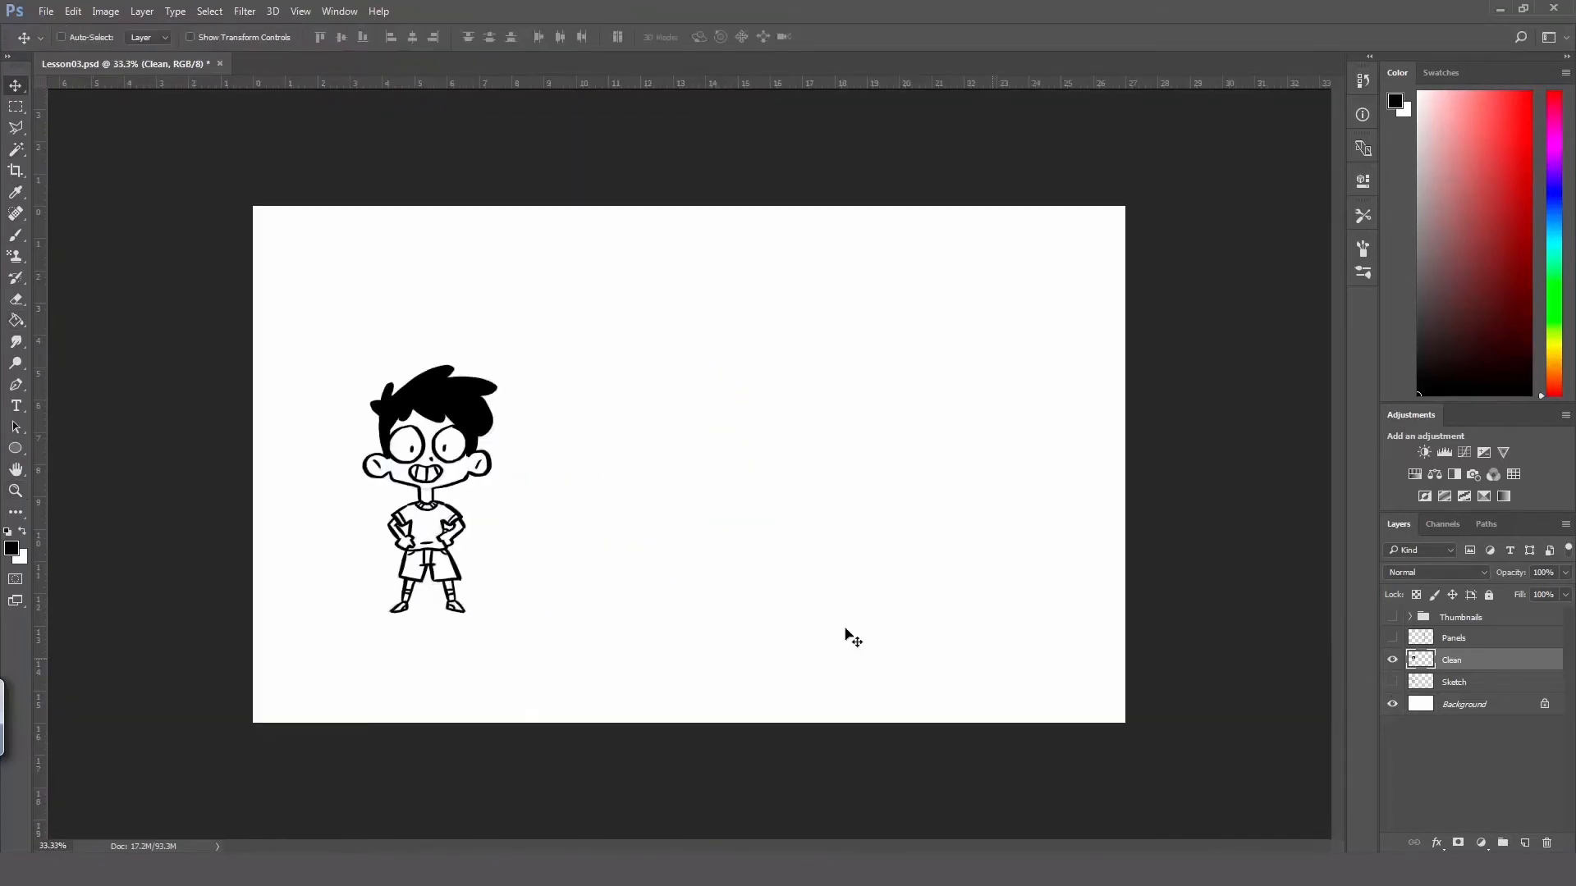
Step: Marquee-select the boy's head, copy it to a new layer and move the copy to the upper middle of the canvas
key(z)
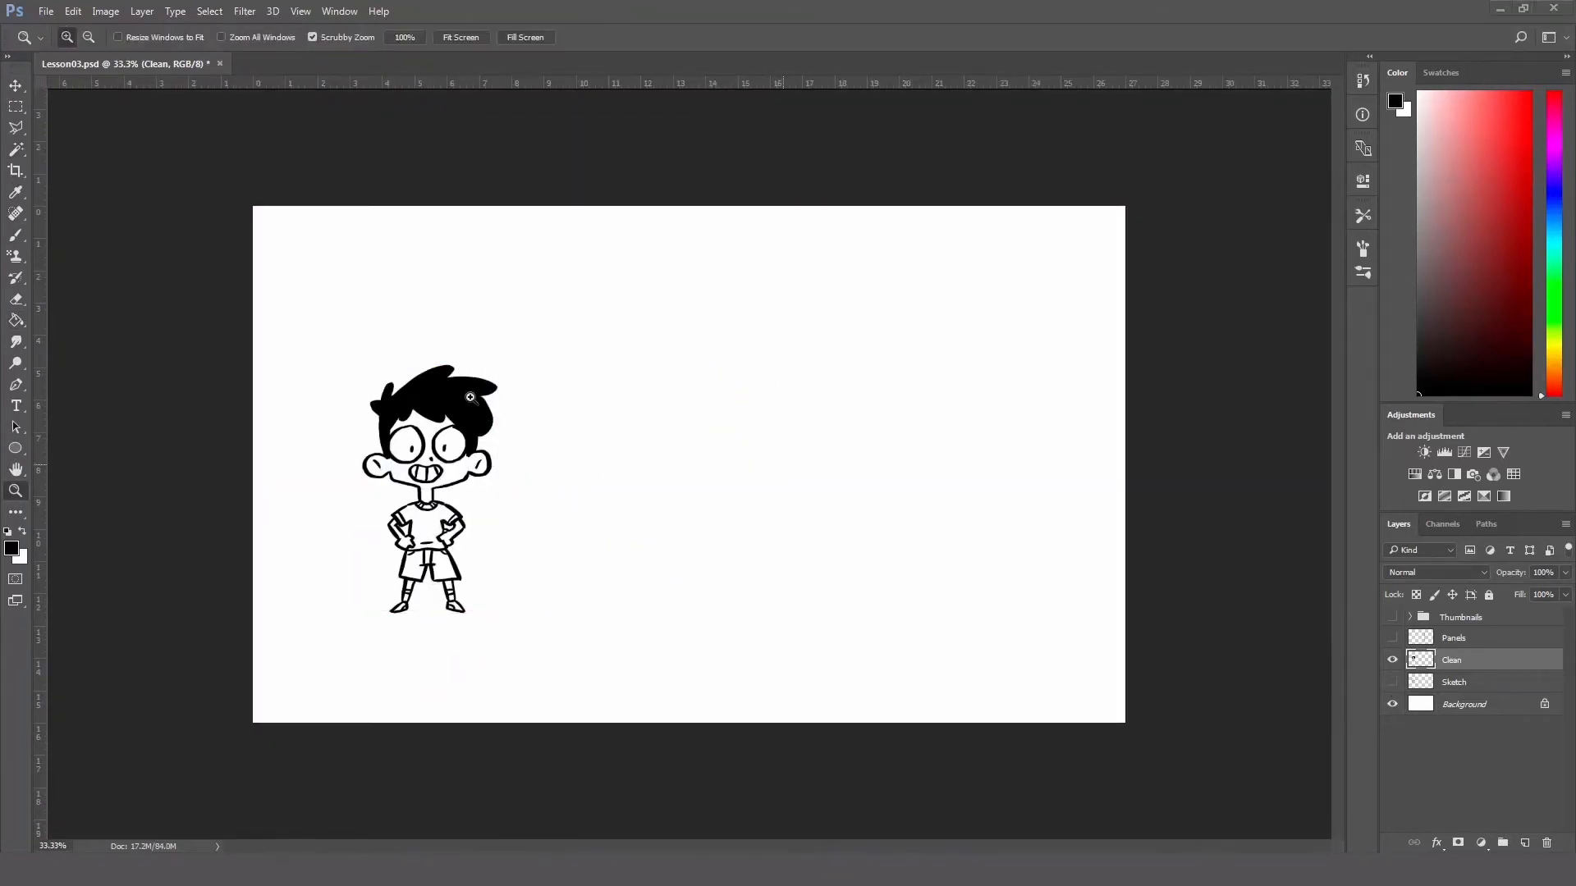
key(m)
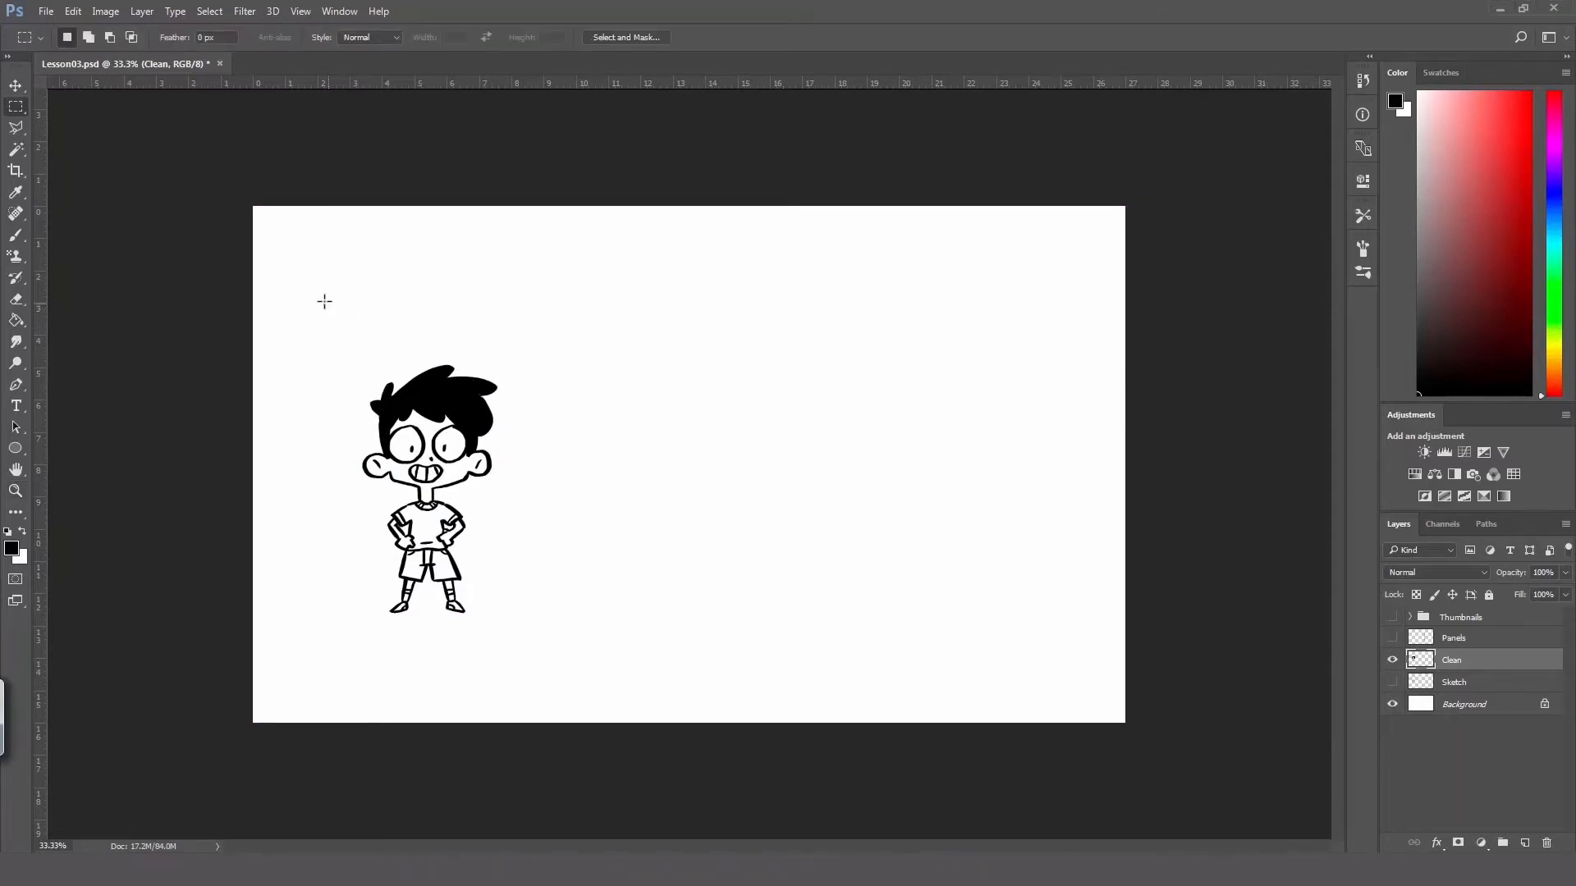
drag(309, 292, 556, 489)
key(ctrl+j)
key(v)
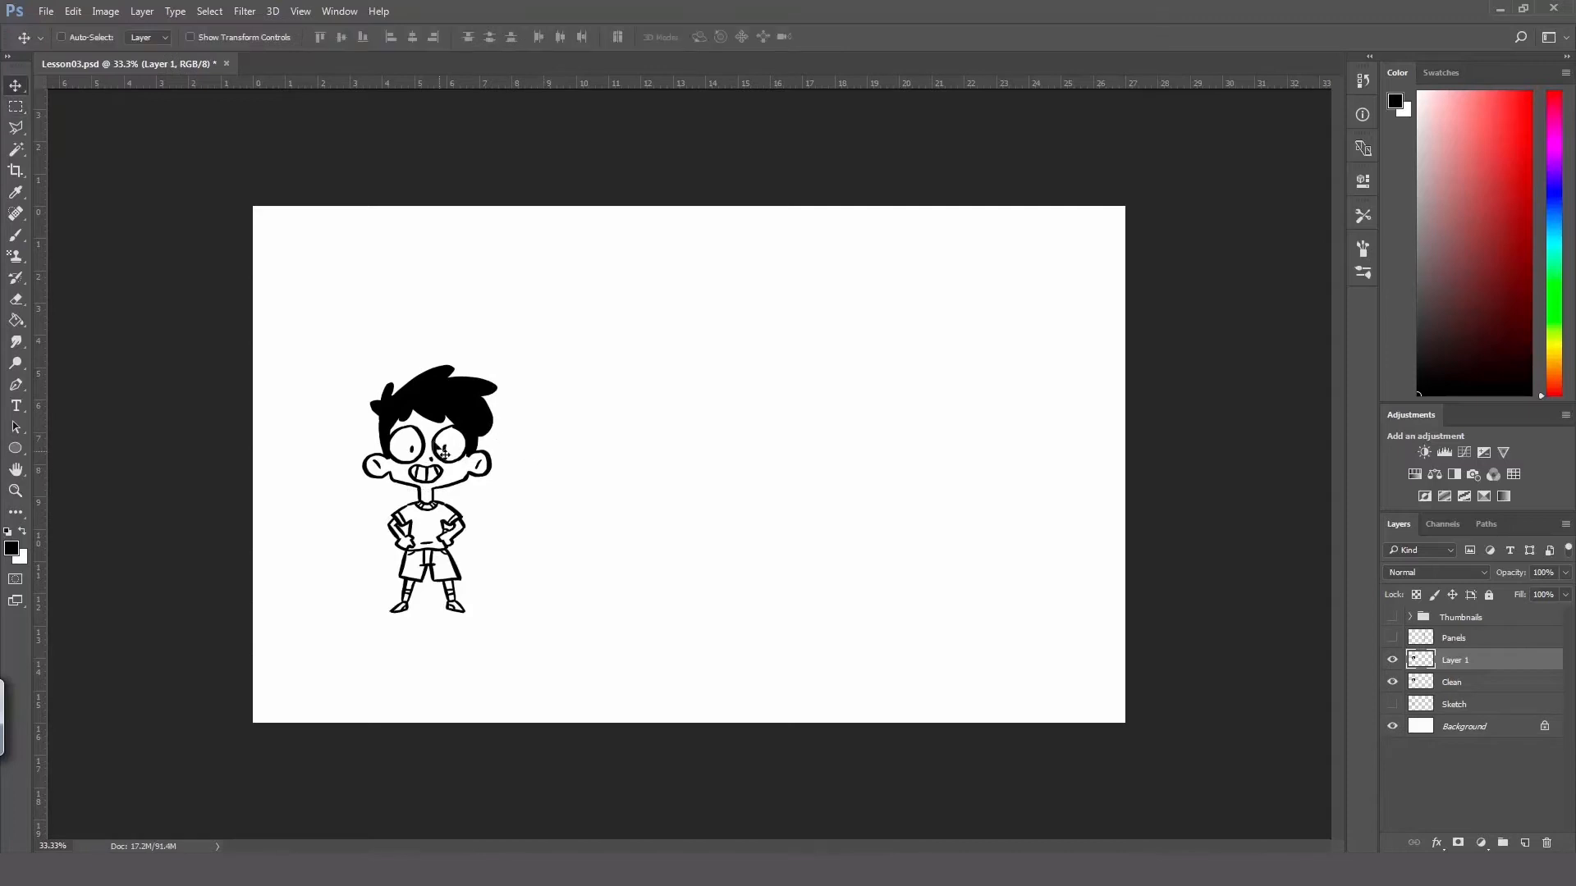
drag(437, 402, 679, 309)
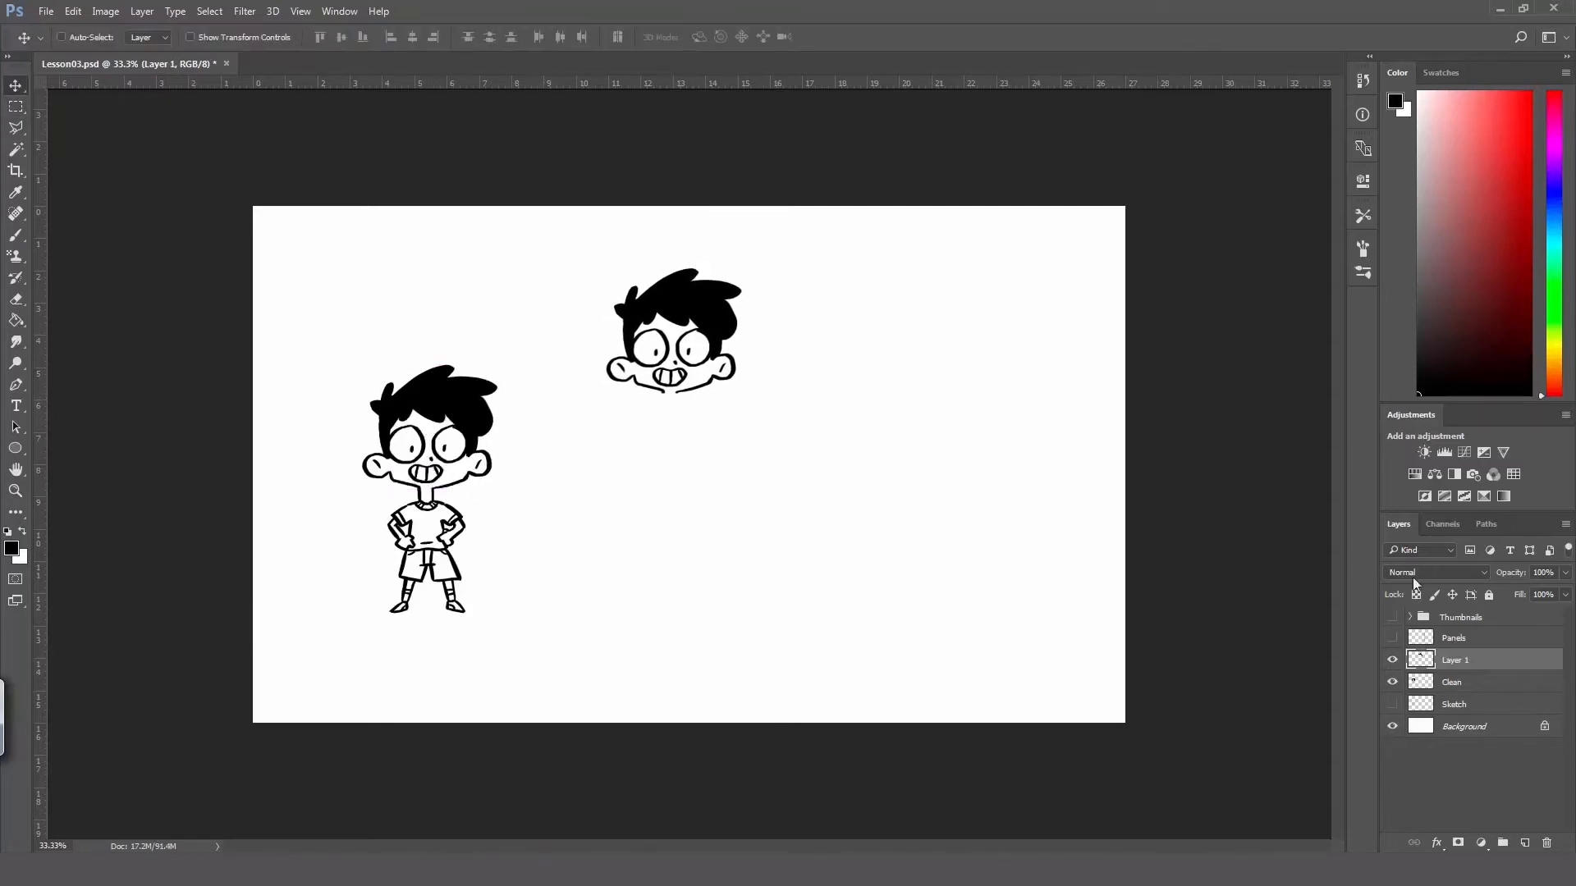
Step: Rename the copied head's layer as Serious
double_click(1464, 668)
text(Serious)
key(Return)
Step: Erase the pupils and the mouth from the Serious head, keeping the eye outlines and nose
key(z)
click(686, 353)
click(686, 353)
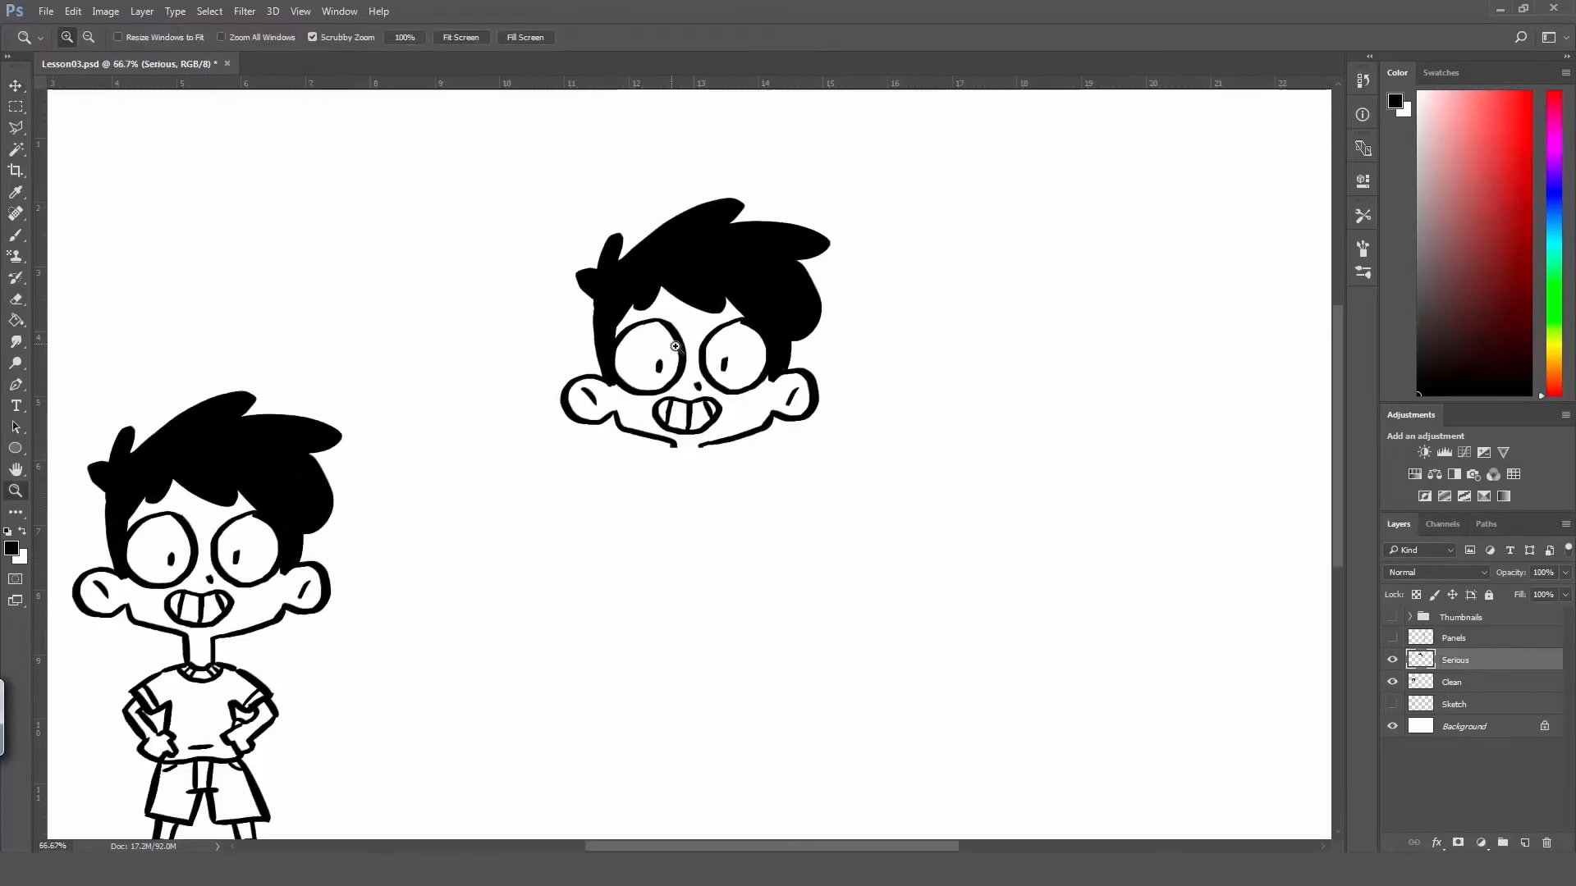
click(686, 353)
key(e)
drag(653, 361, 648, 377)
mouse_move(769, 376)
mouse_down()
mouse_move(750, 362)
mouse_move(743, 376)
mouse_up()
mouse_move(694, 427)
mouse_down()
mouse_move(640, 444)
mouse_move(685, 466)
mouse_move(705, 461)
mouse_move(710, 432)
mouse_move(667, 431)
mouse_move(700, 447)
mouse_up()
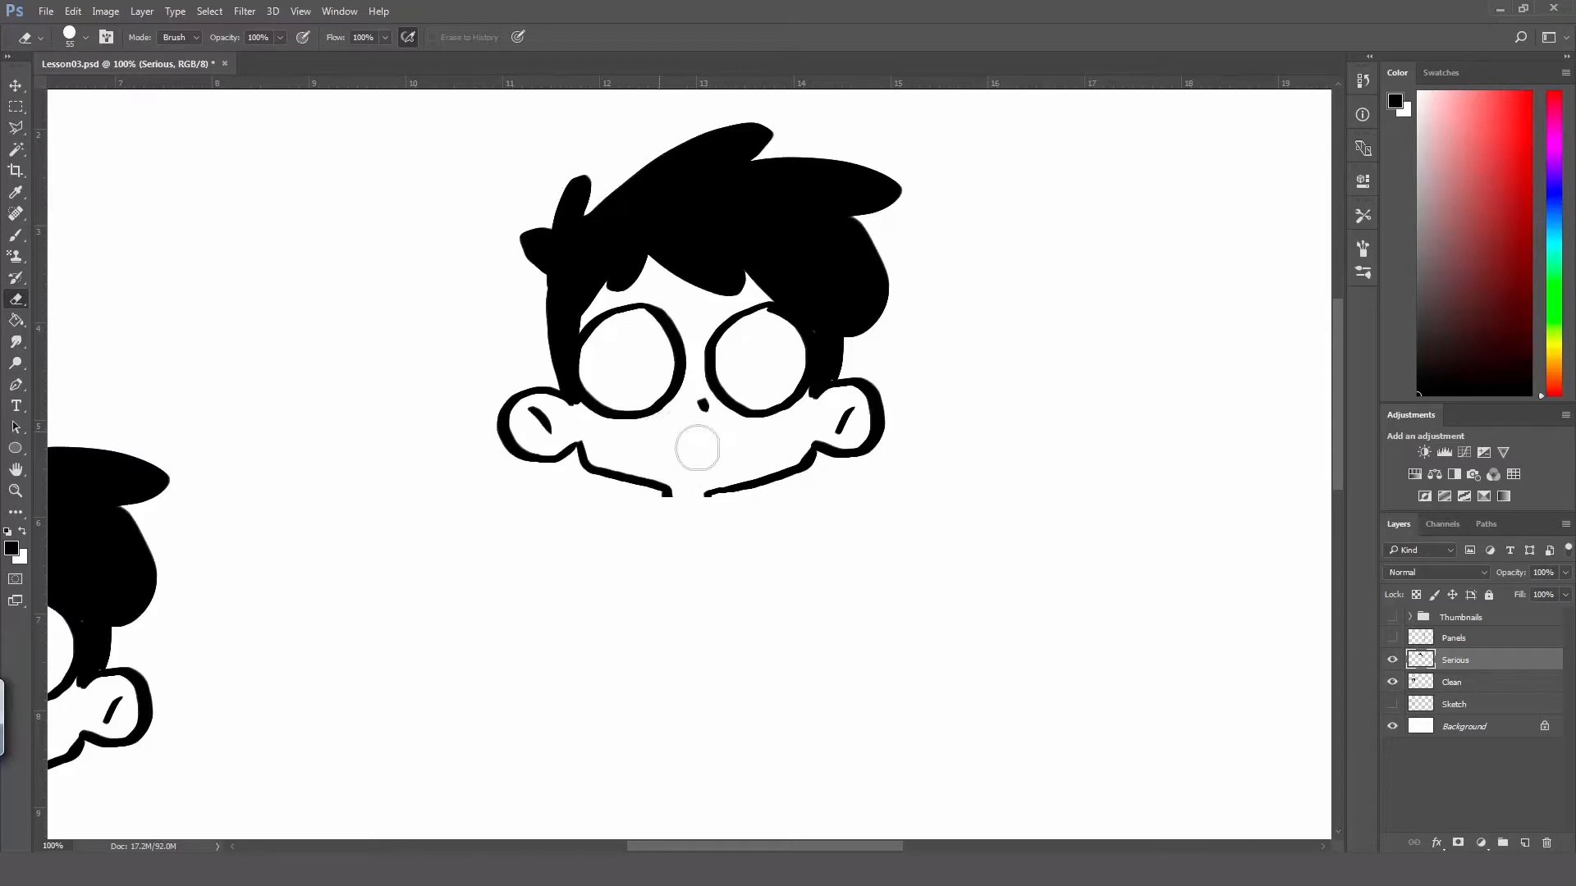
Step: Duplicate the blank Serious head, place the copy beside it on the right and rename its layer Explaining
key(z)
alt+click(718, 451)
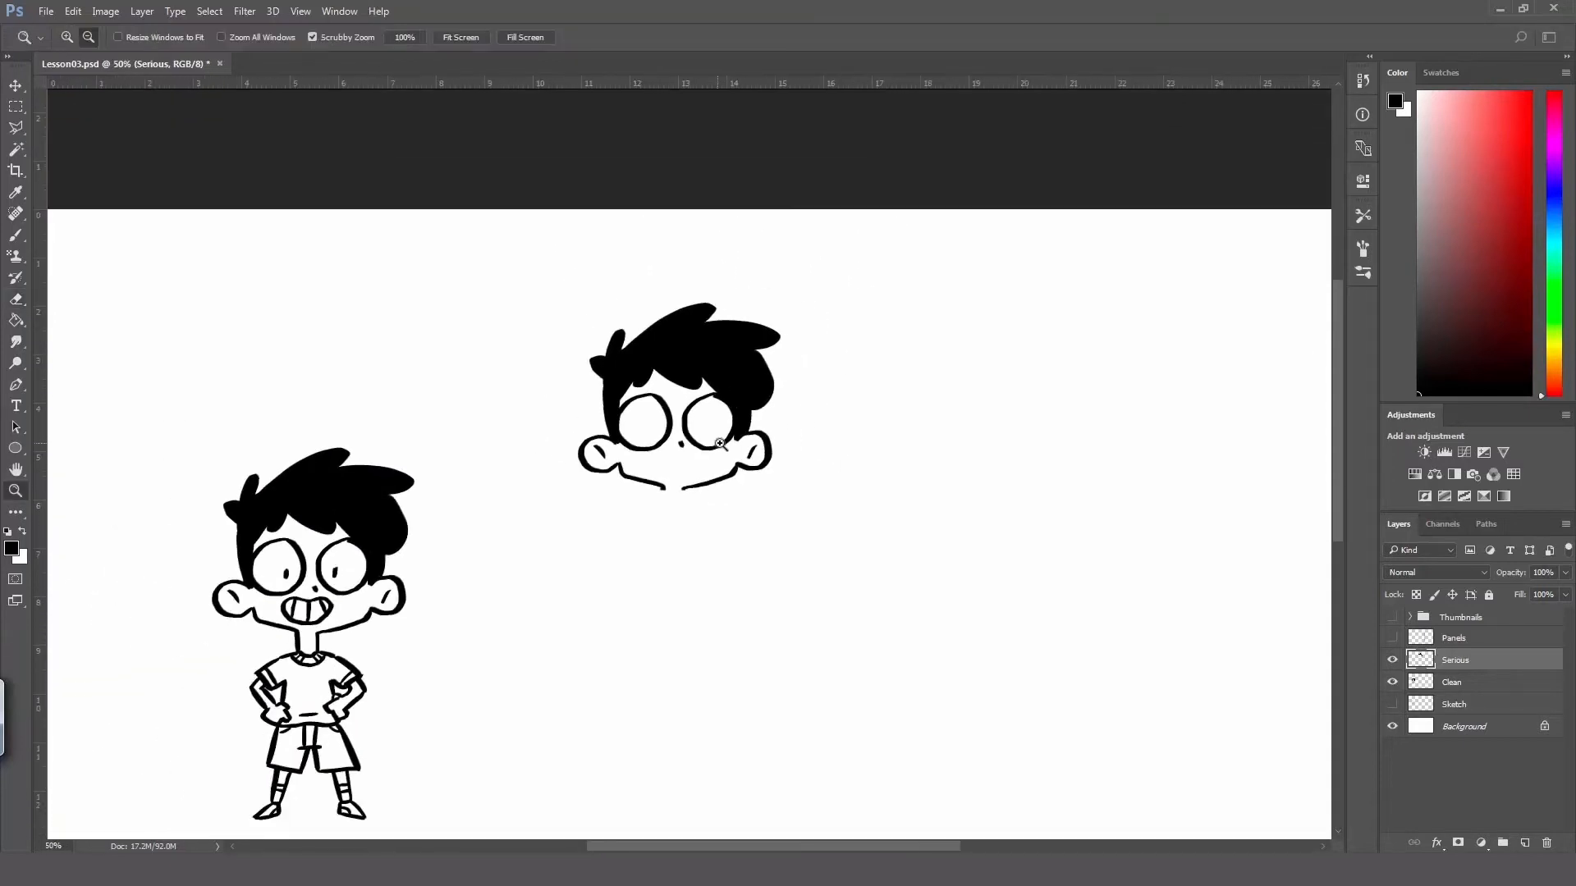
alt+click(718, 462)
key(v)
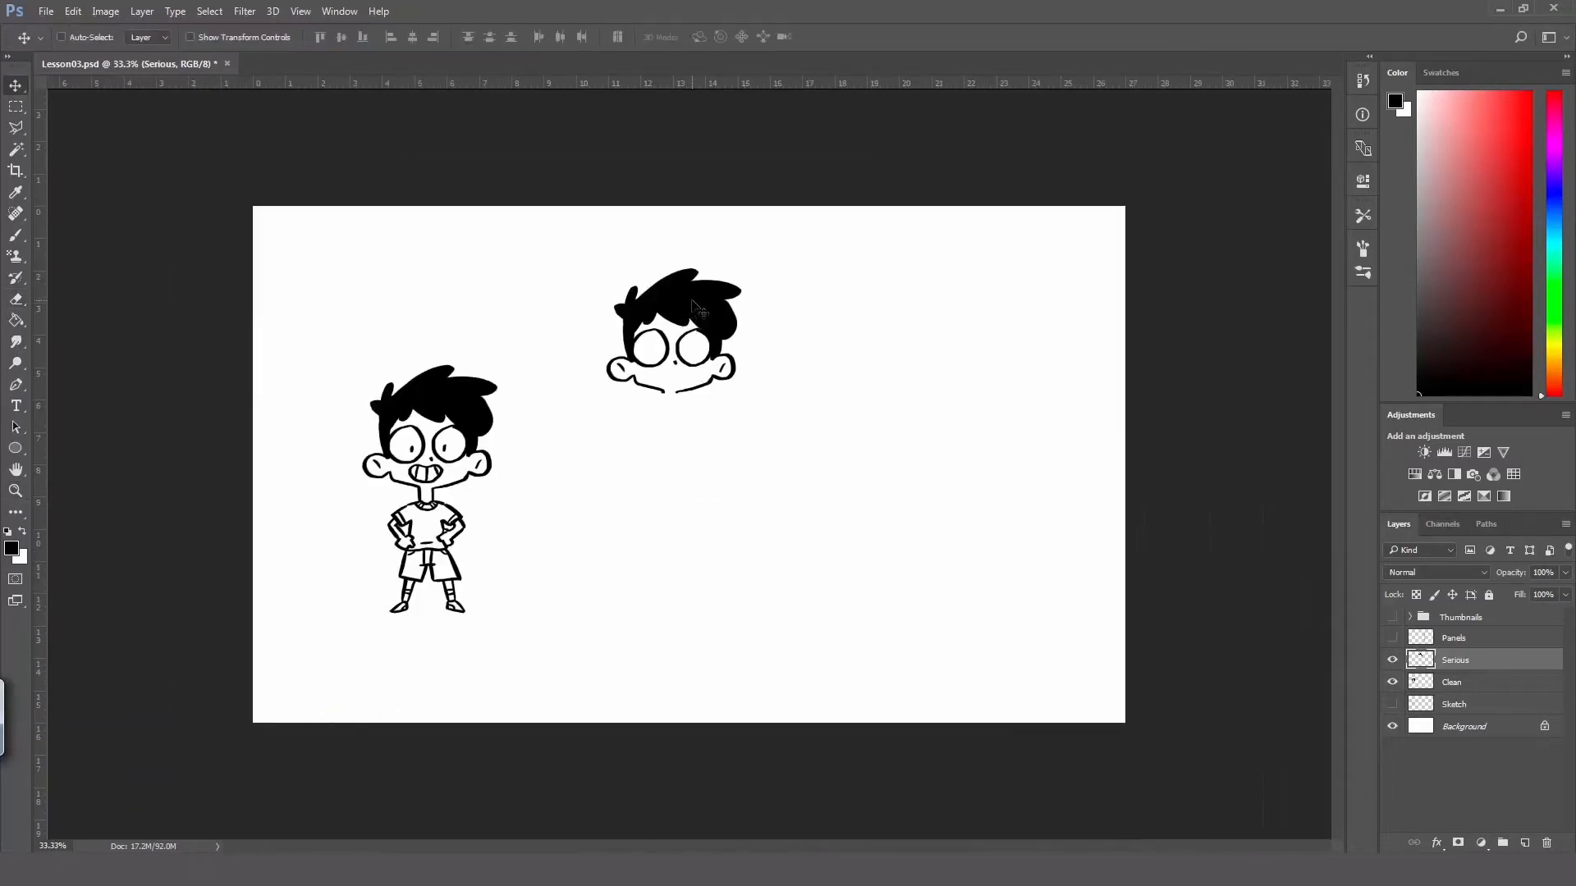
drag(694, 312, 849, 340)
key(ctrl+j)
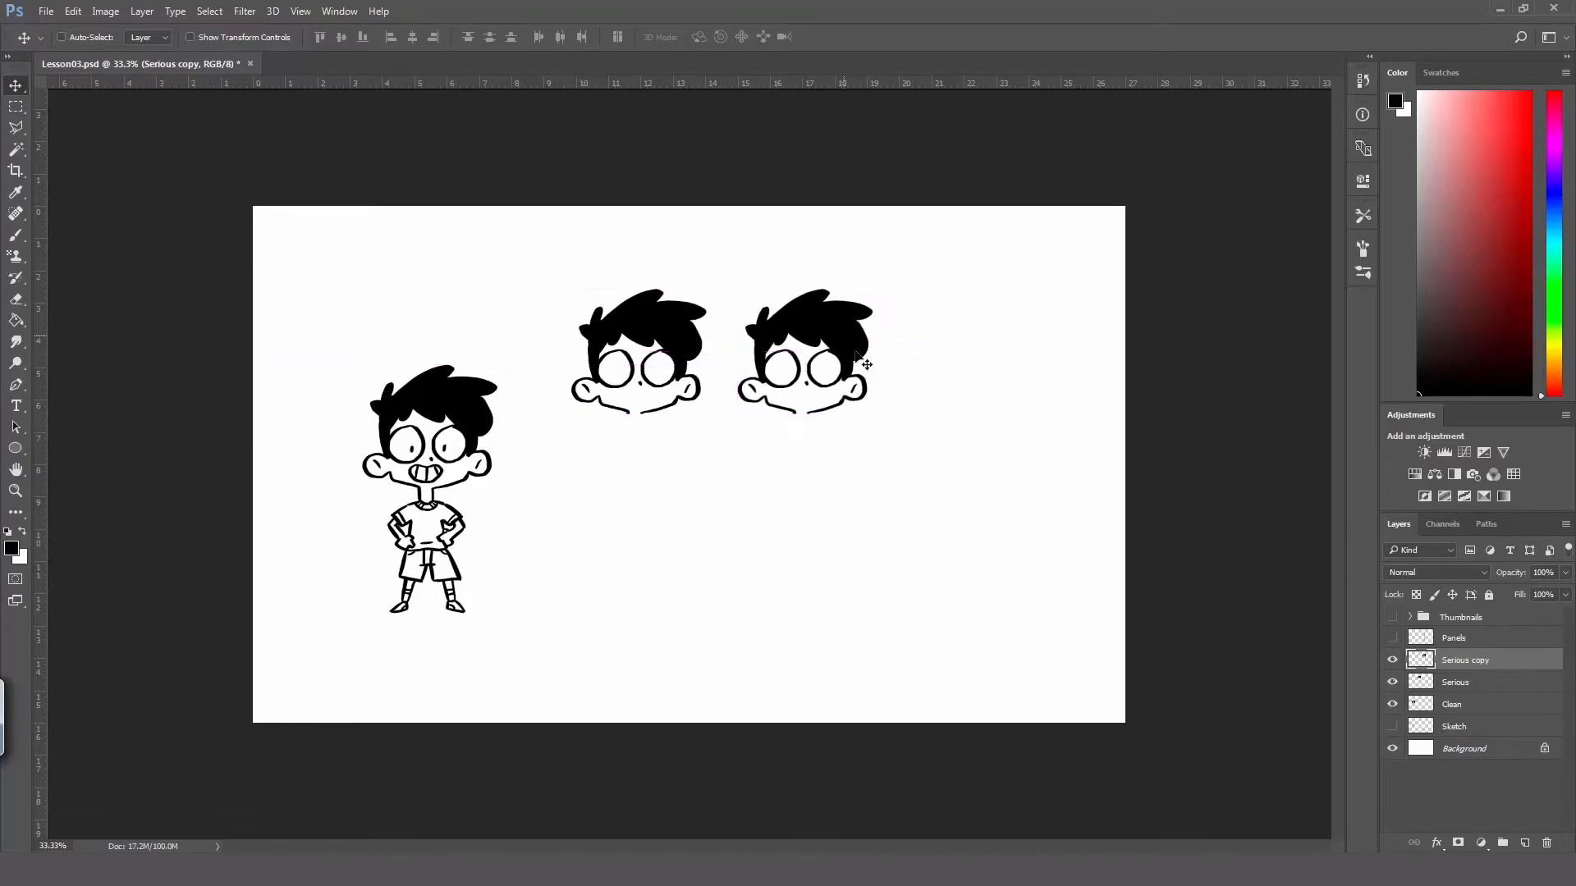
double_click(1469, 661)
key(Return)
Step: Duplicate the Explaining head, place the copy to its right in the same row and rename its layer Defeated
key(ctrl+j)
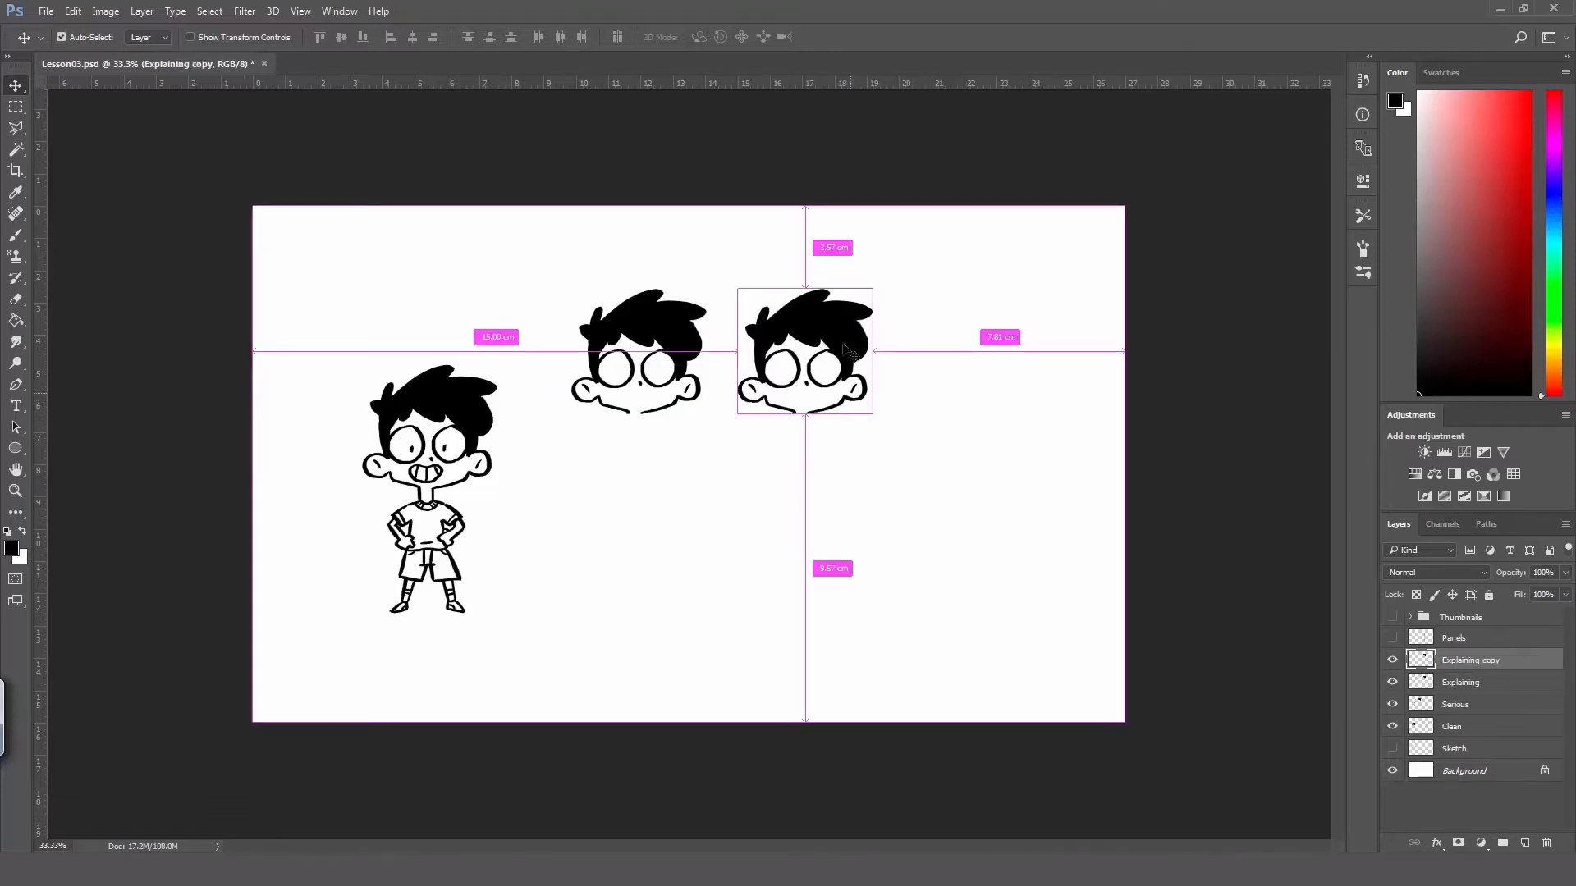
drag(853, 332, 1021, 333)
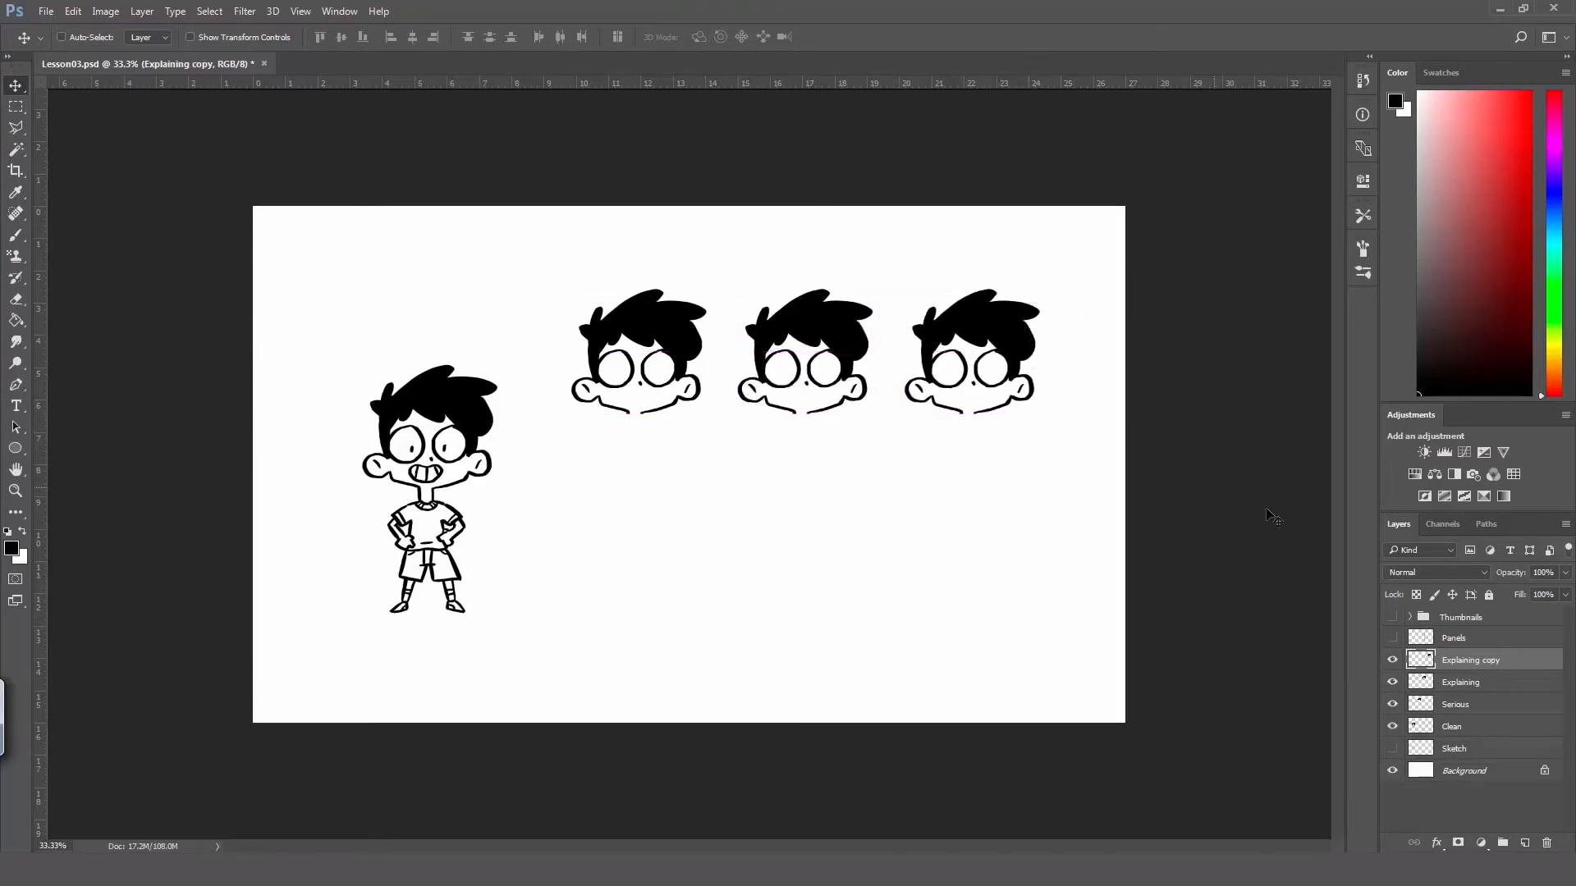
double_click(1487, 661)
text(Defeated)
key(Return)
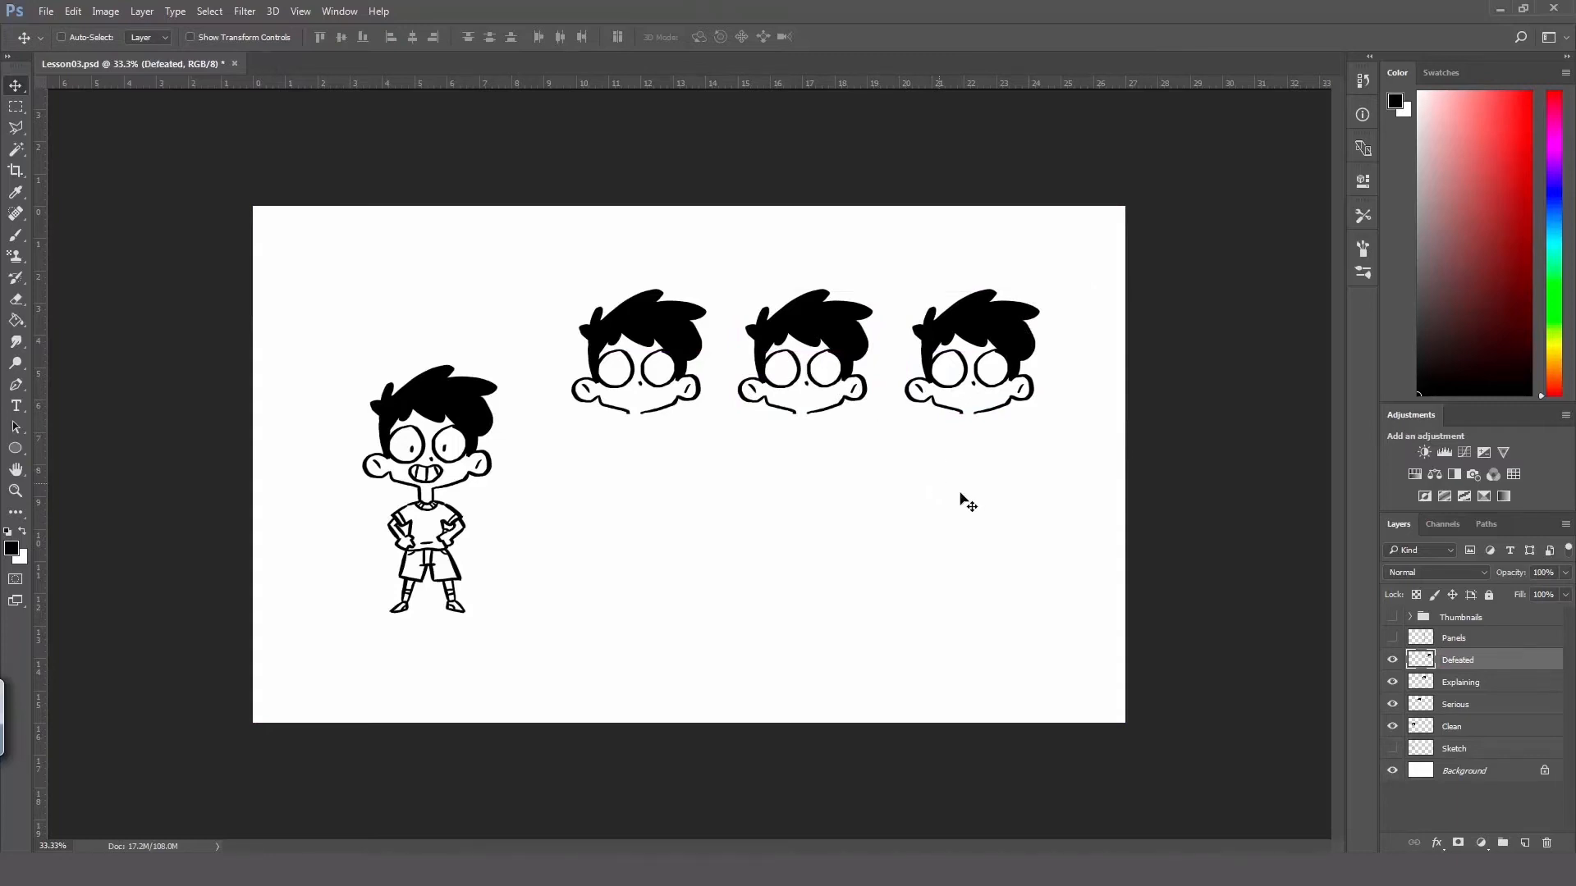
Step: On the Serious layer, ink a small upright pupil in each eye, undoing unsatisfactory strokes
click(1489, 708)
key(z)
click(600, 370)
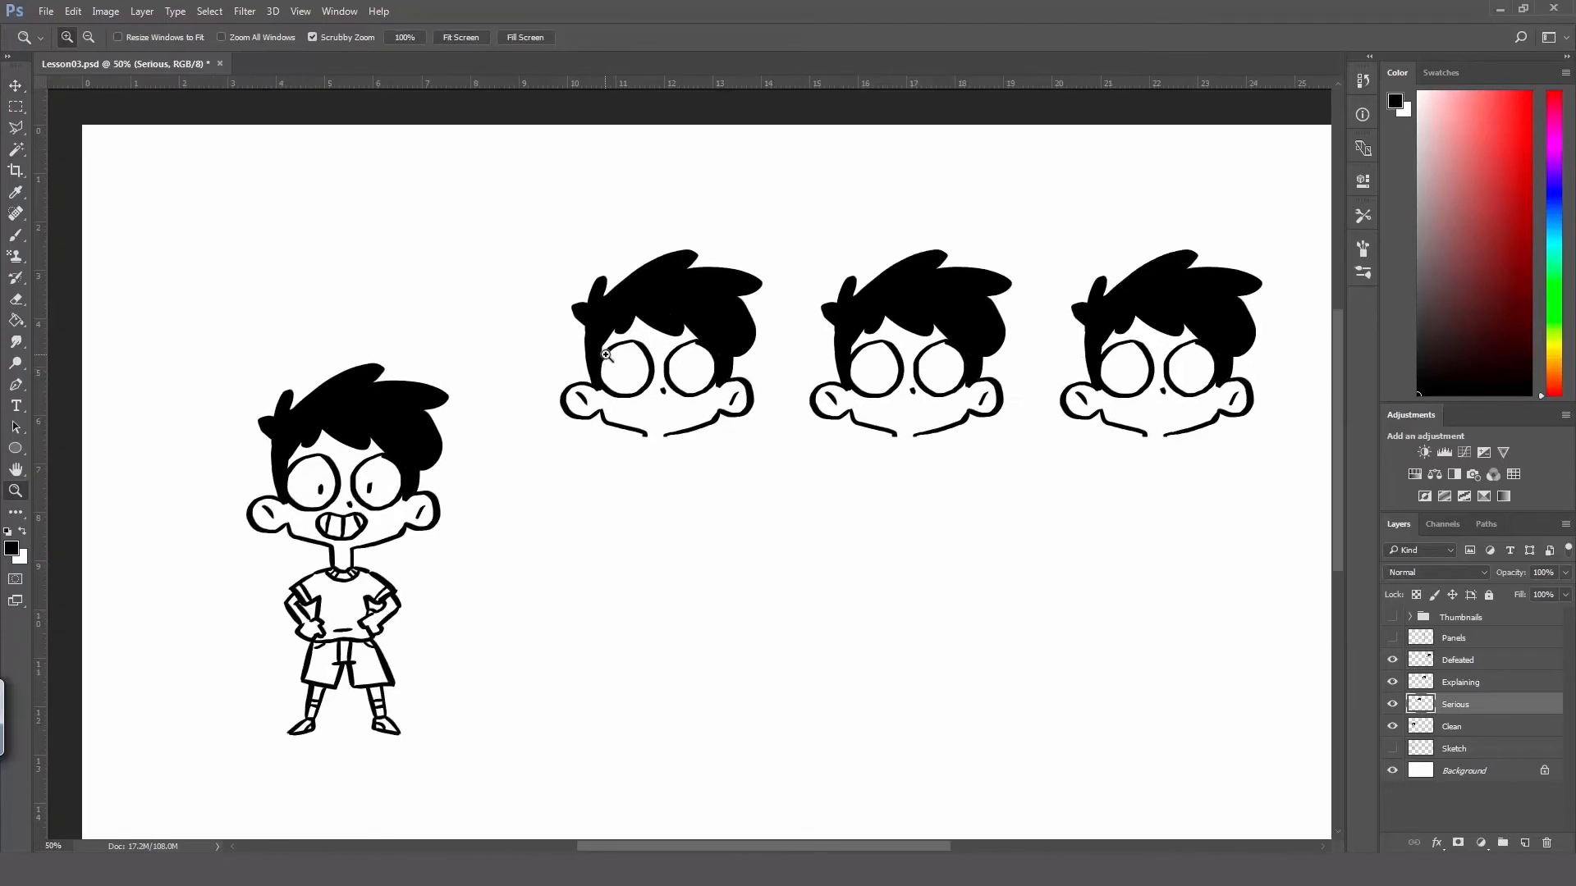
click(608, 356)
click(658, 368)
click(676, 374)
alt+click(680, 383)
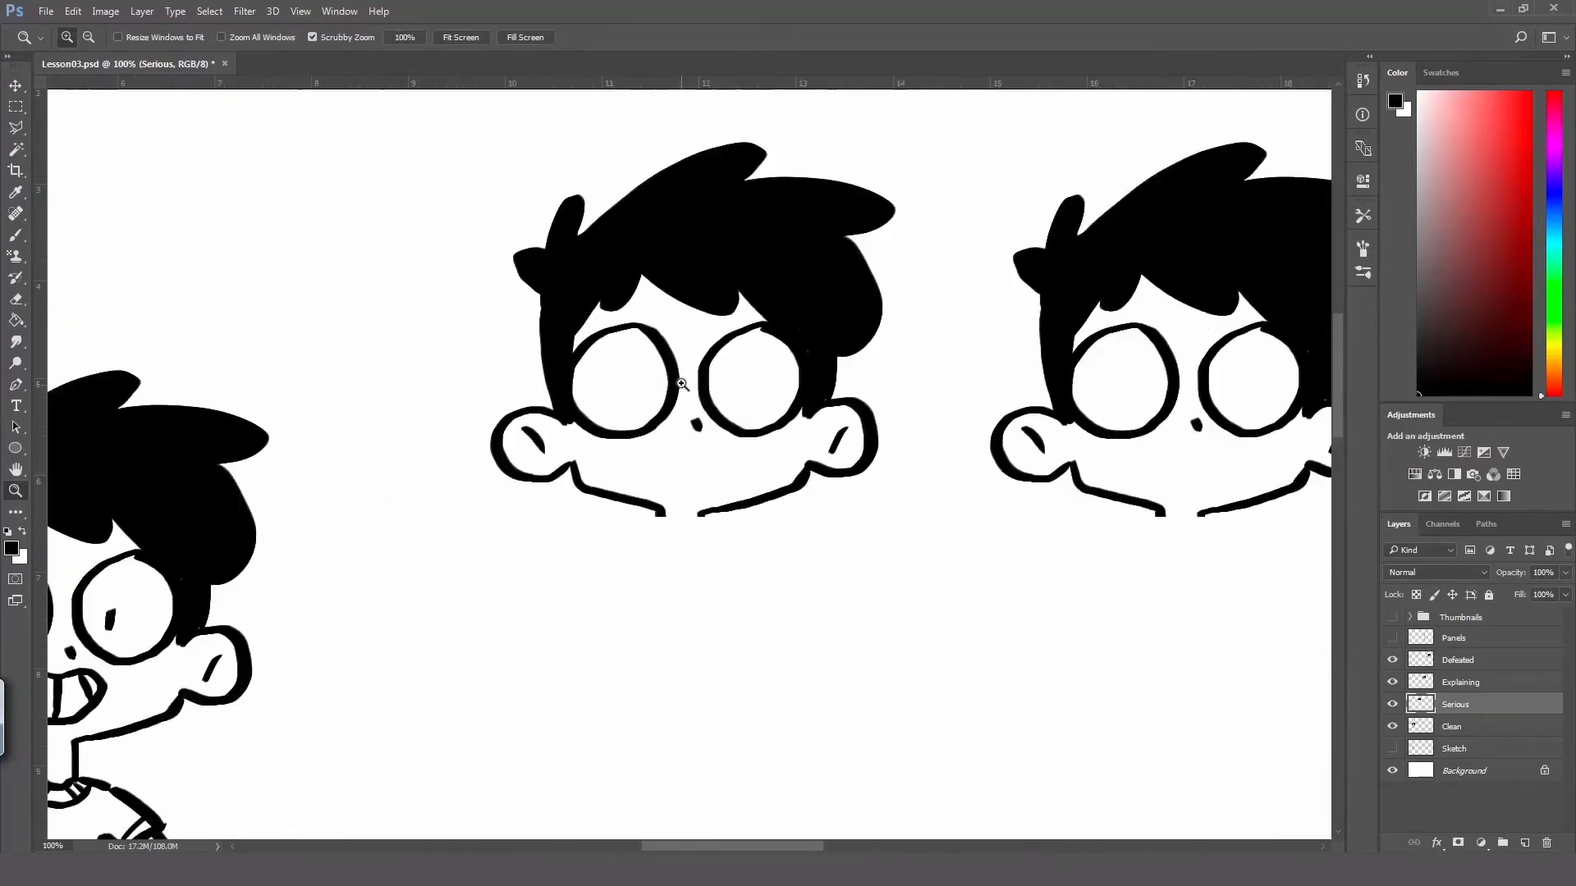
key(b)
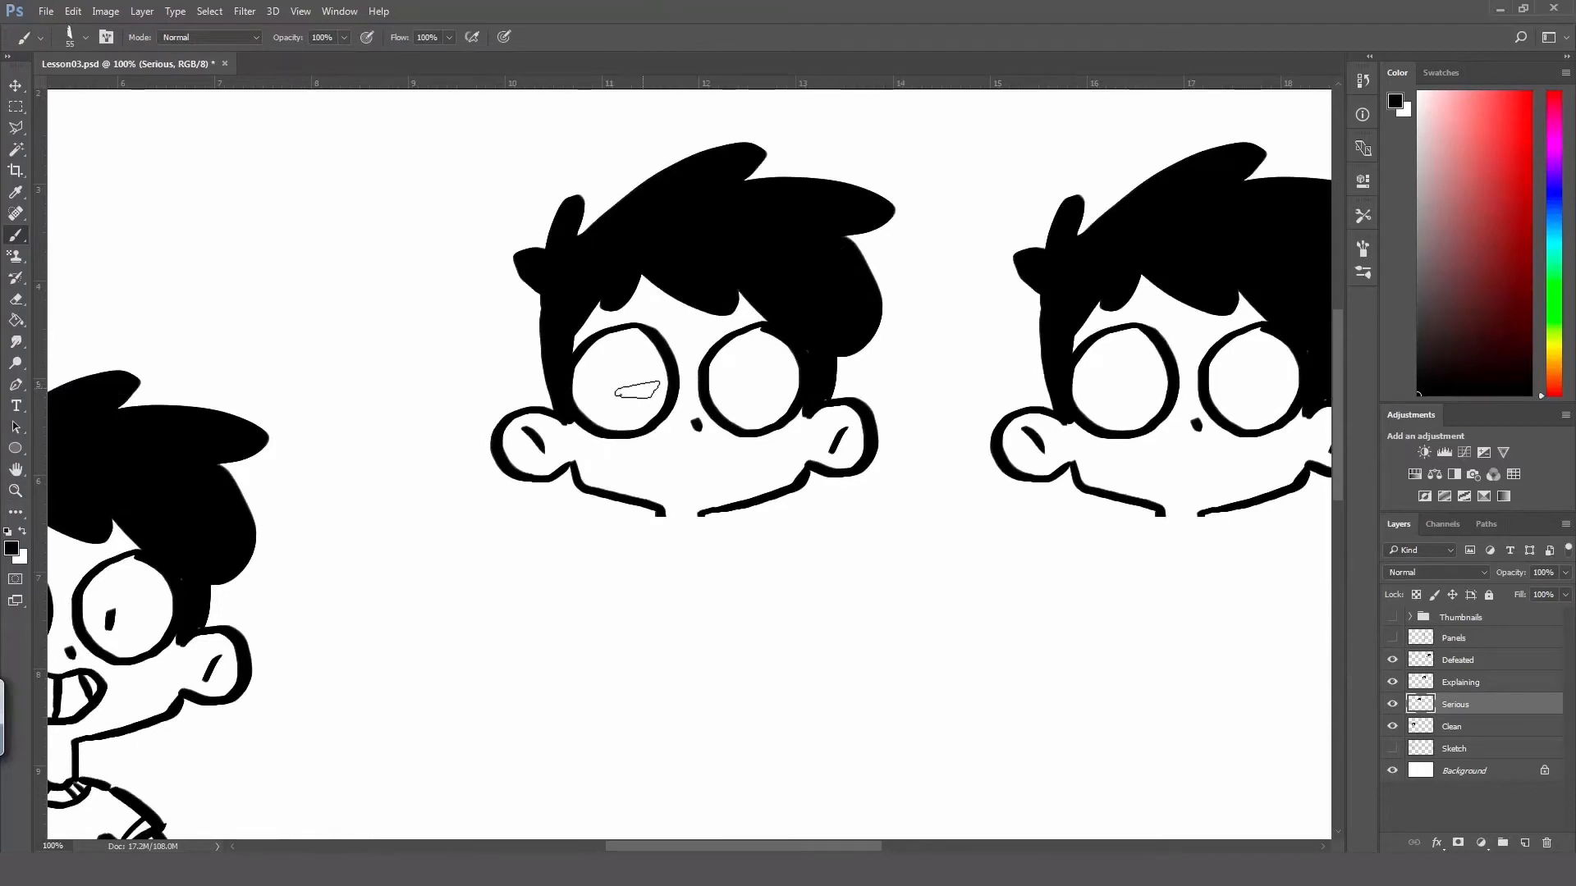
mouse_move(634, 383)
mouse_down()
mouse_move(804, 381)
mouse_move(743, 396)
mouse_up()
key(ctrl+z)
key(ctrl+z)
key(ctrl+z)
key(ctrl+z)
key(ctrl+z)
Step: Ink a short, straight horizontal mouth below the nose on the Serious head
drag(684, 467, 709, 467)
key(z)
alt+click(720, 468)
click(722, 456)
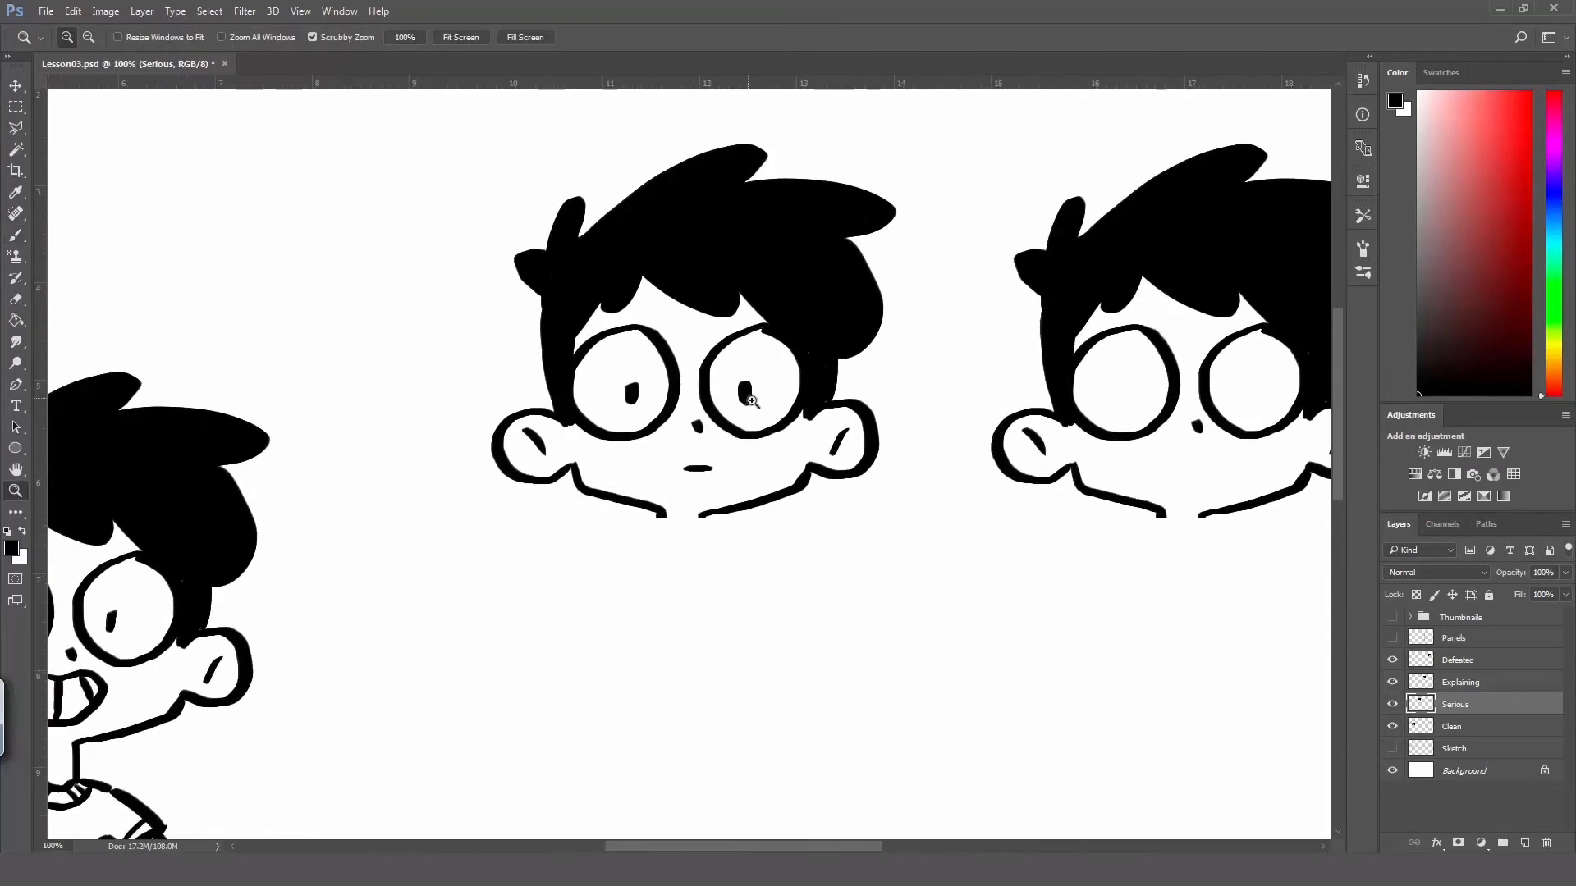
Step: Clean up the Serious head's right pupil and close the gap in its chin line, erasing the leftover neck stubs
alt+click(751, 449)
key(e)
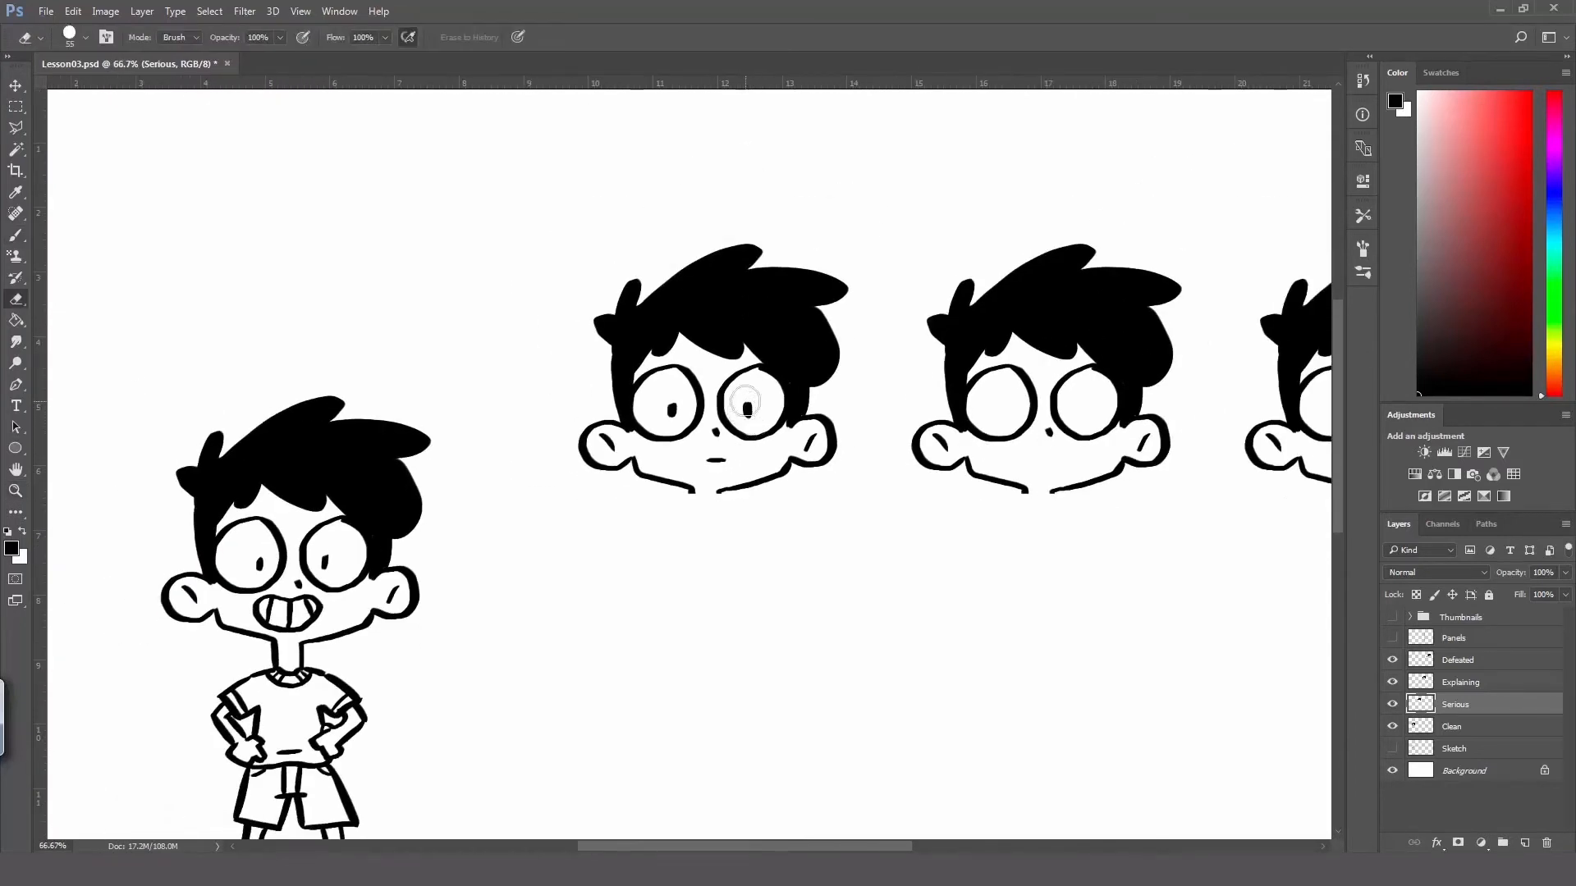
key(b)
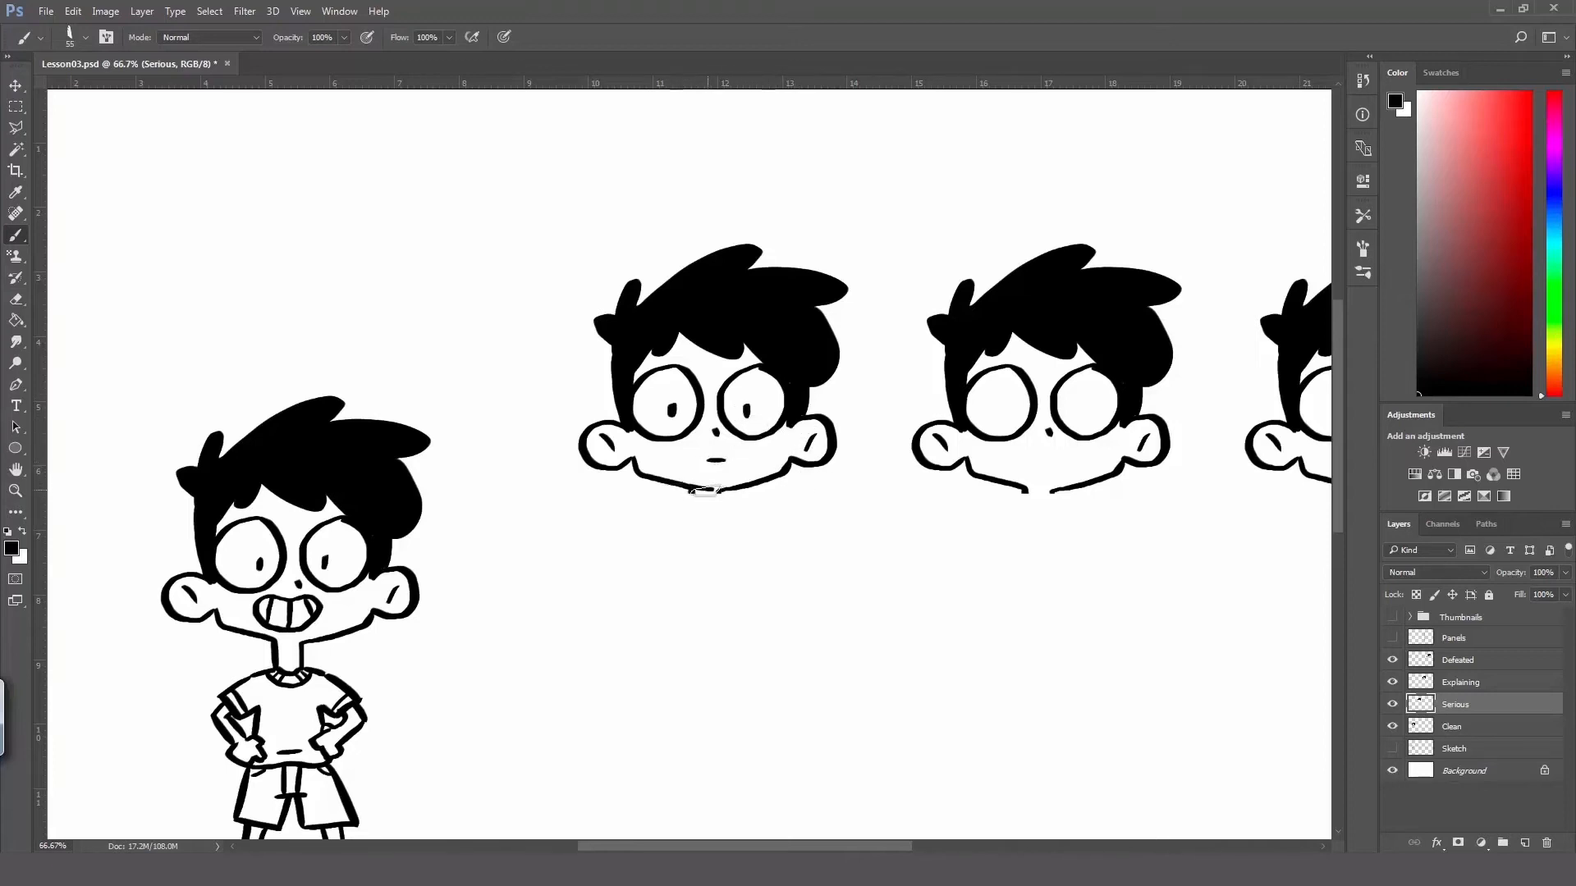
key(e)
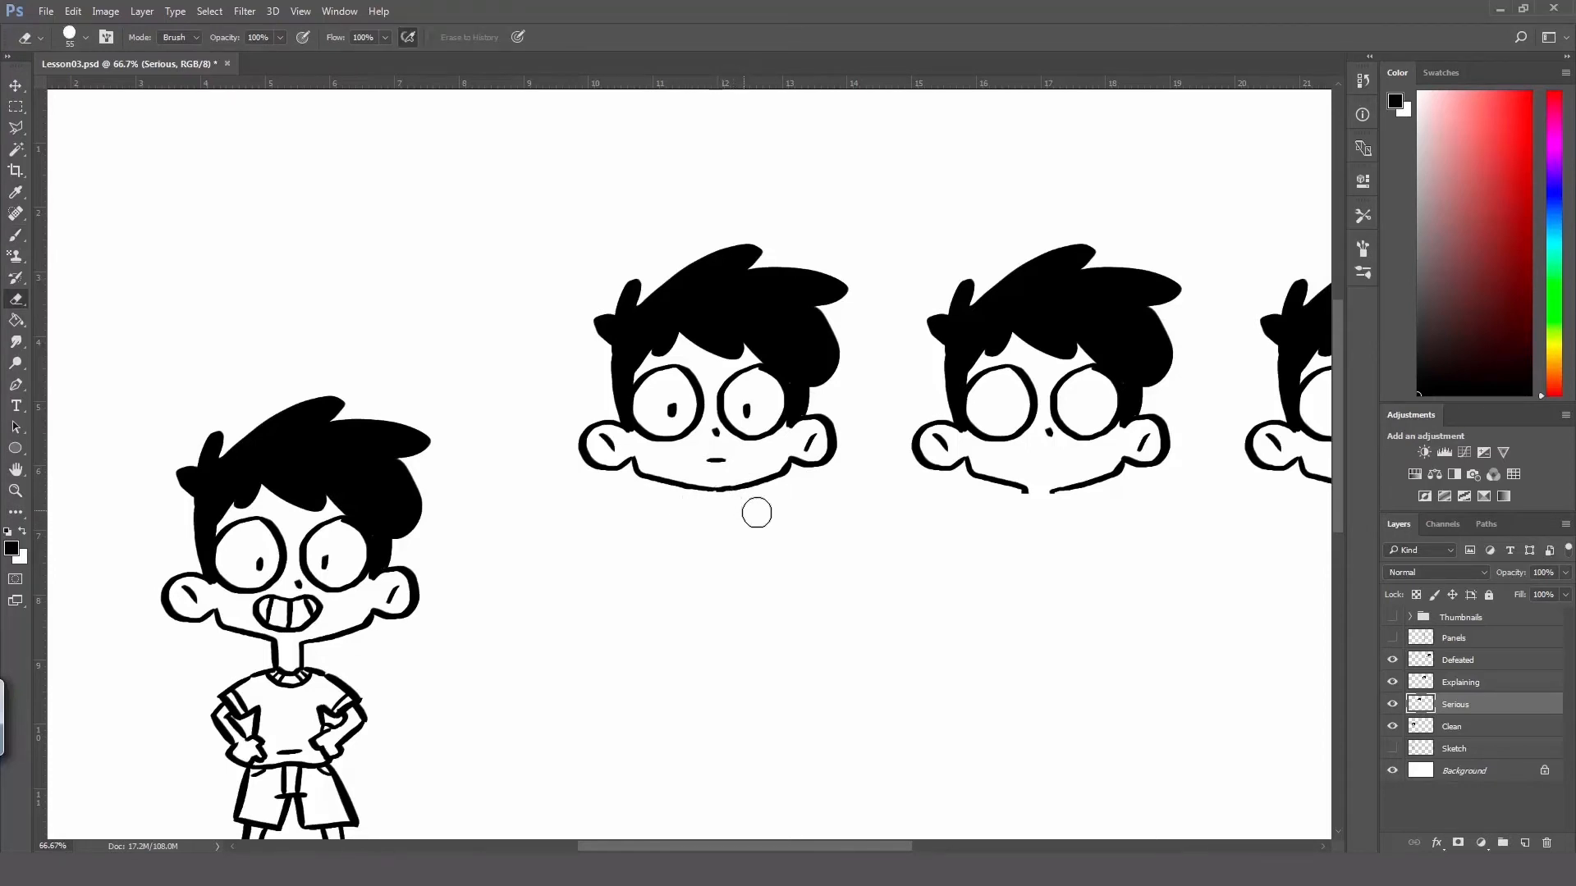
Step: On the Explaining layer, close the gap in the head's chin line and erase the leftover neck stubs
key(h)
mouse_move(889, 444)
mouse_down()
mouse_move(844, 453)
mouse_move(1061, 421)
mouse_up()
key(b)
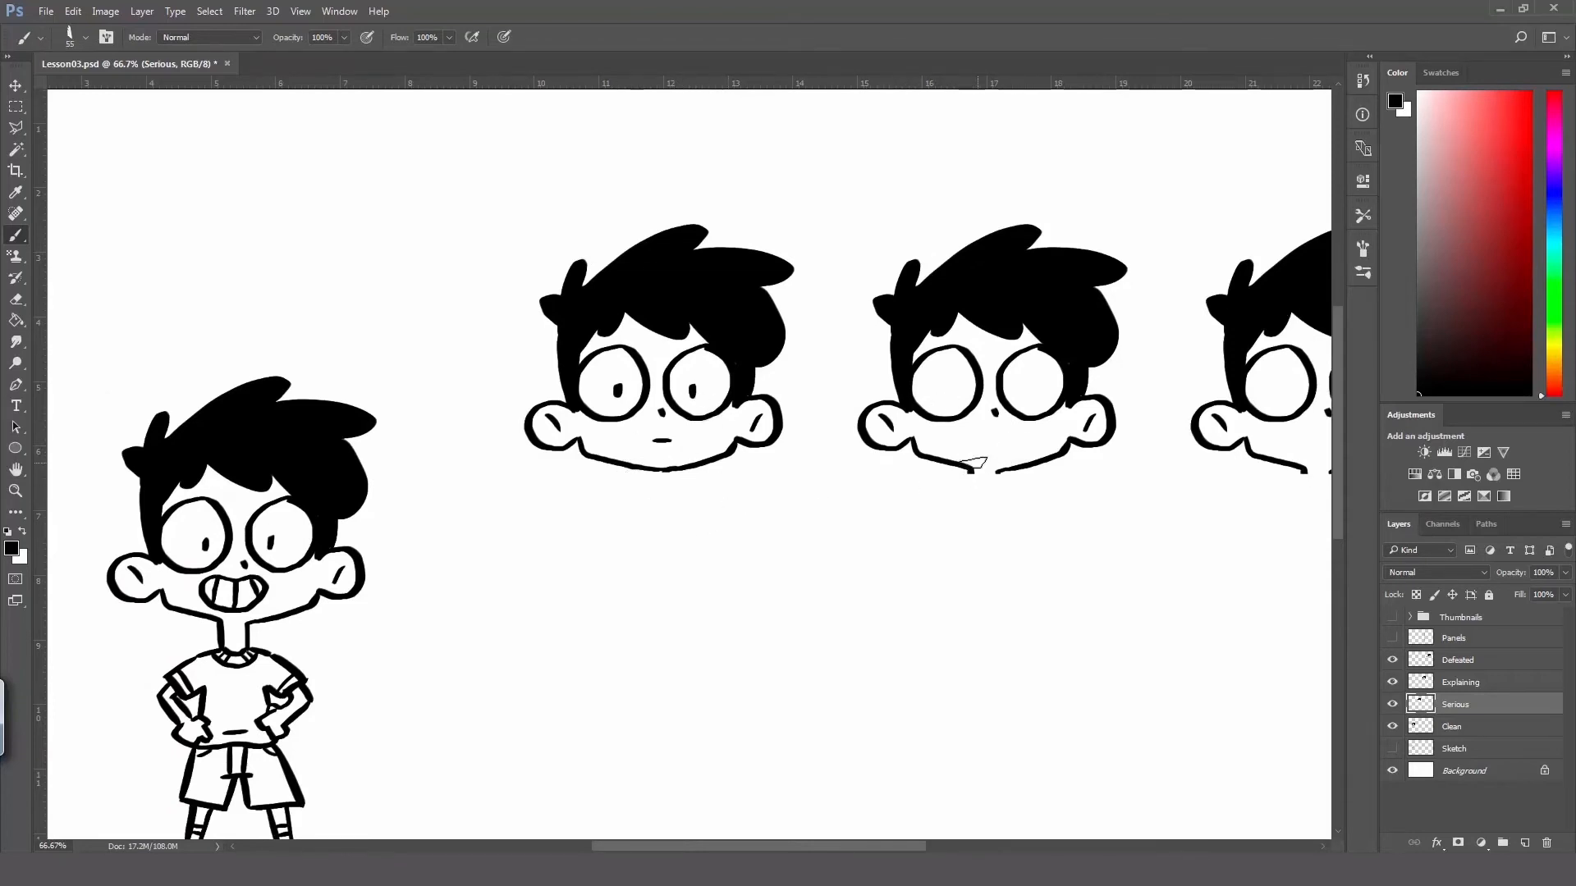
click(1501, 687)
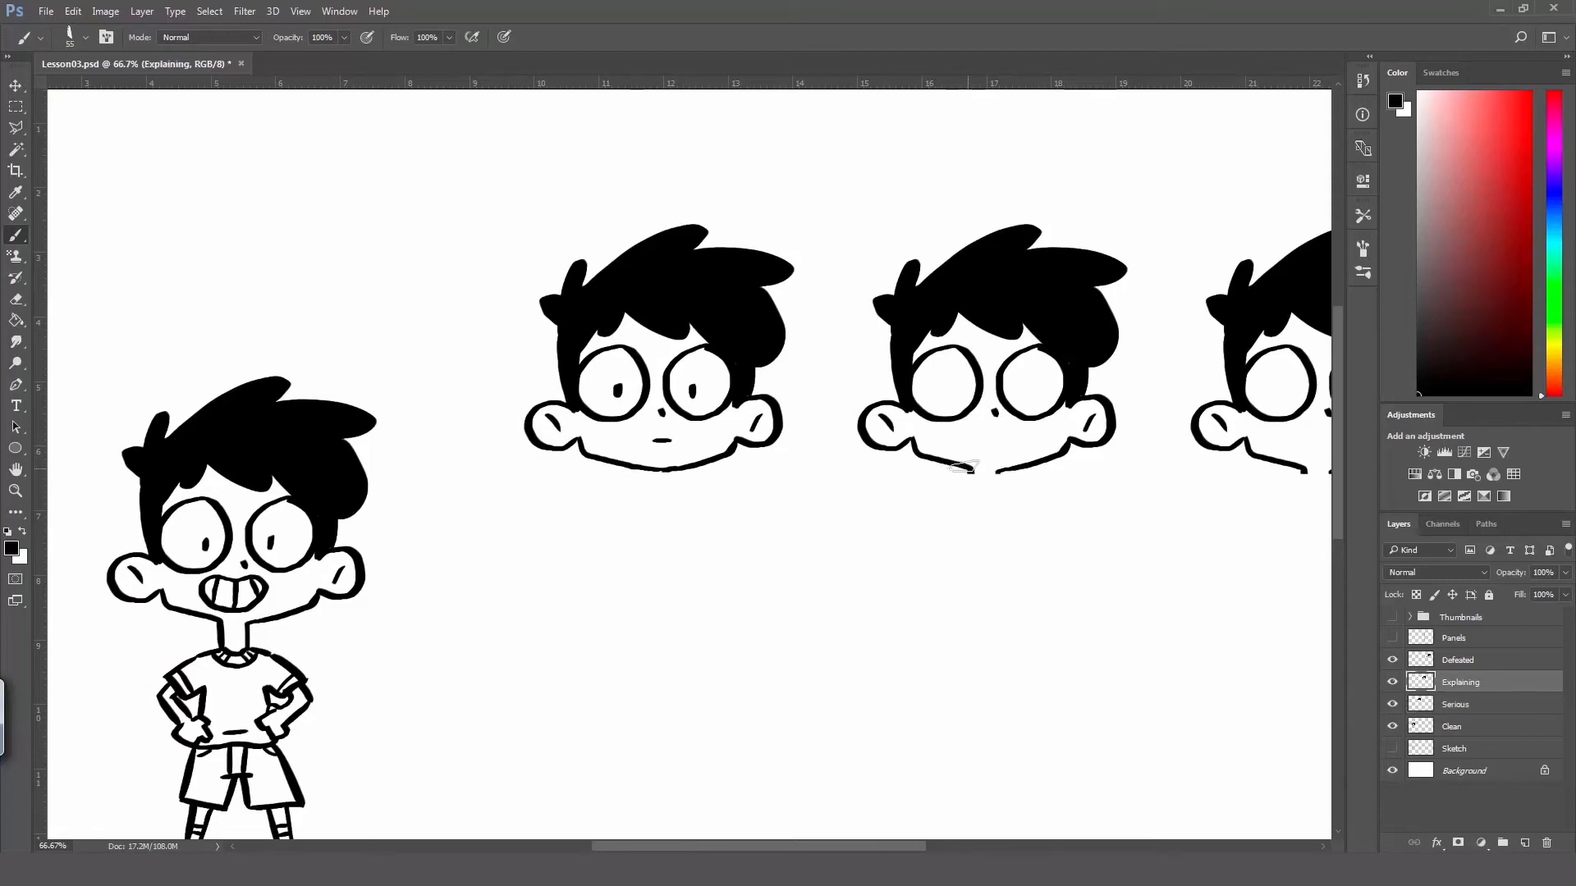
key(e)
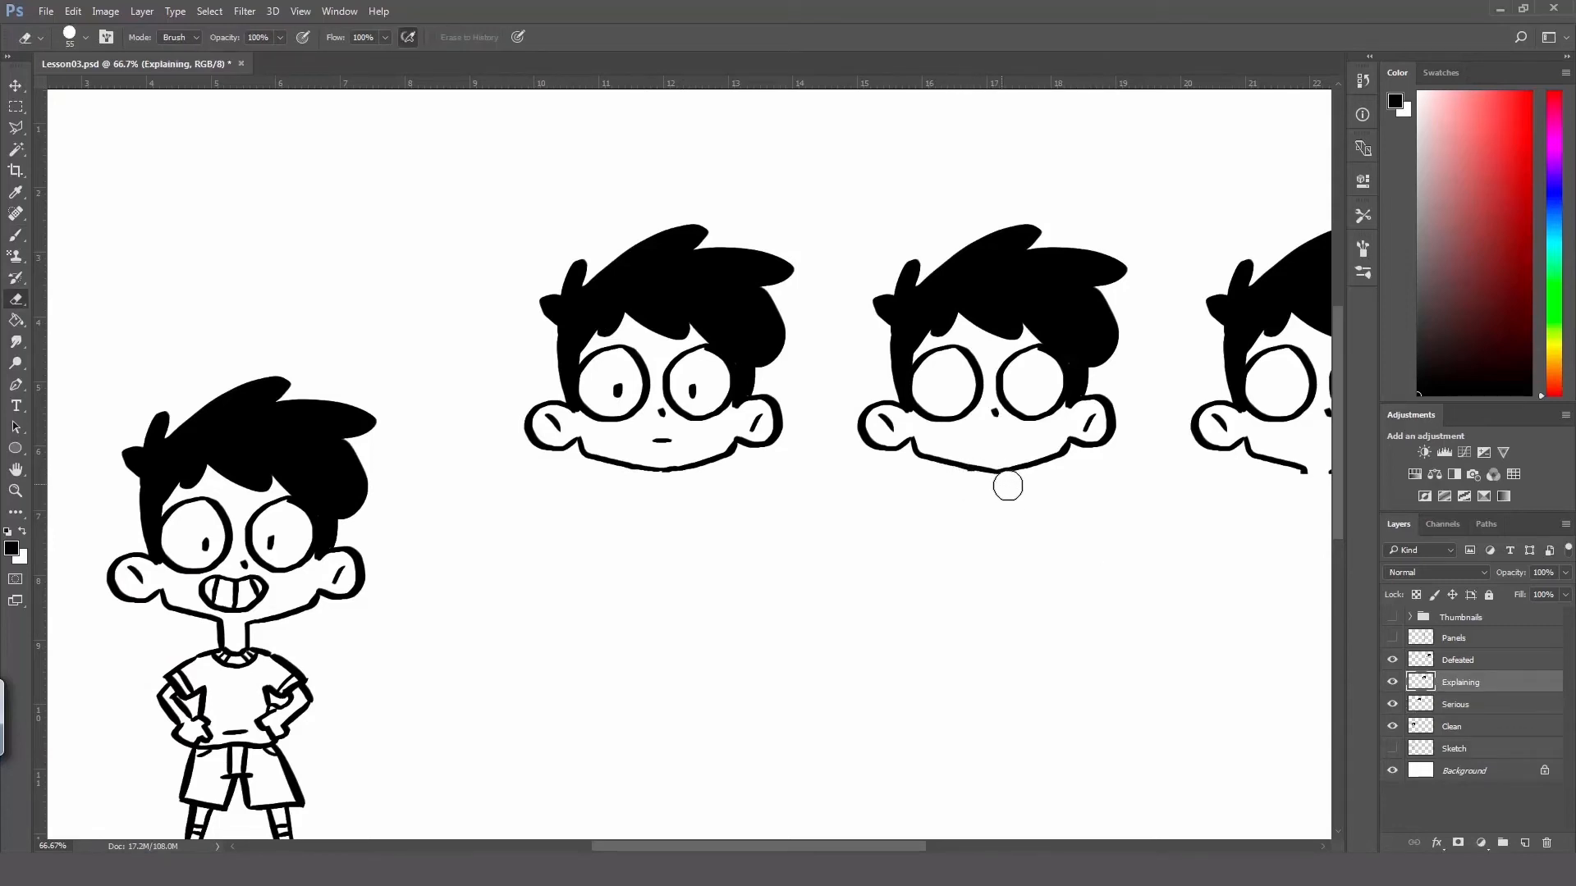
key(space)
drag(987, 486, 915, 478)
key(ctrl+space)
ctrl+click(892, 425)
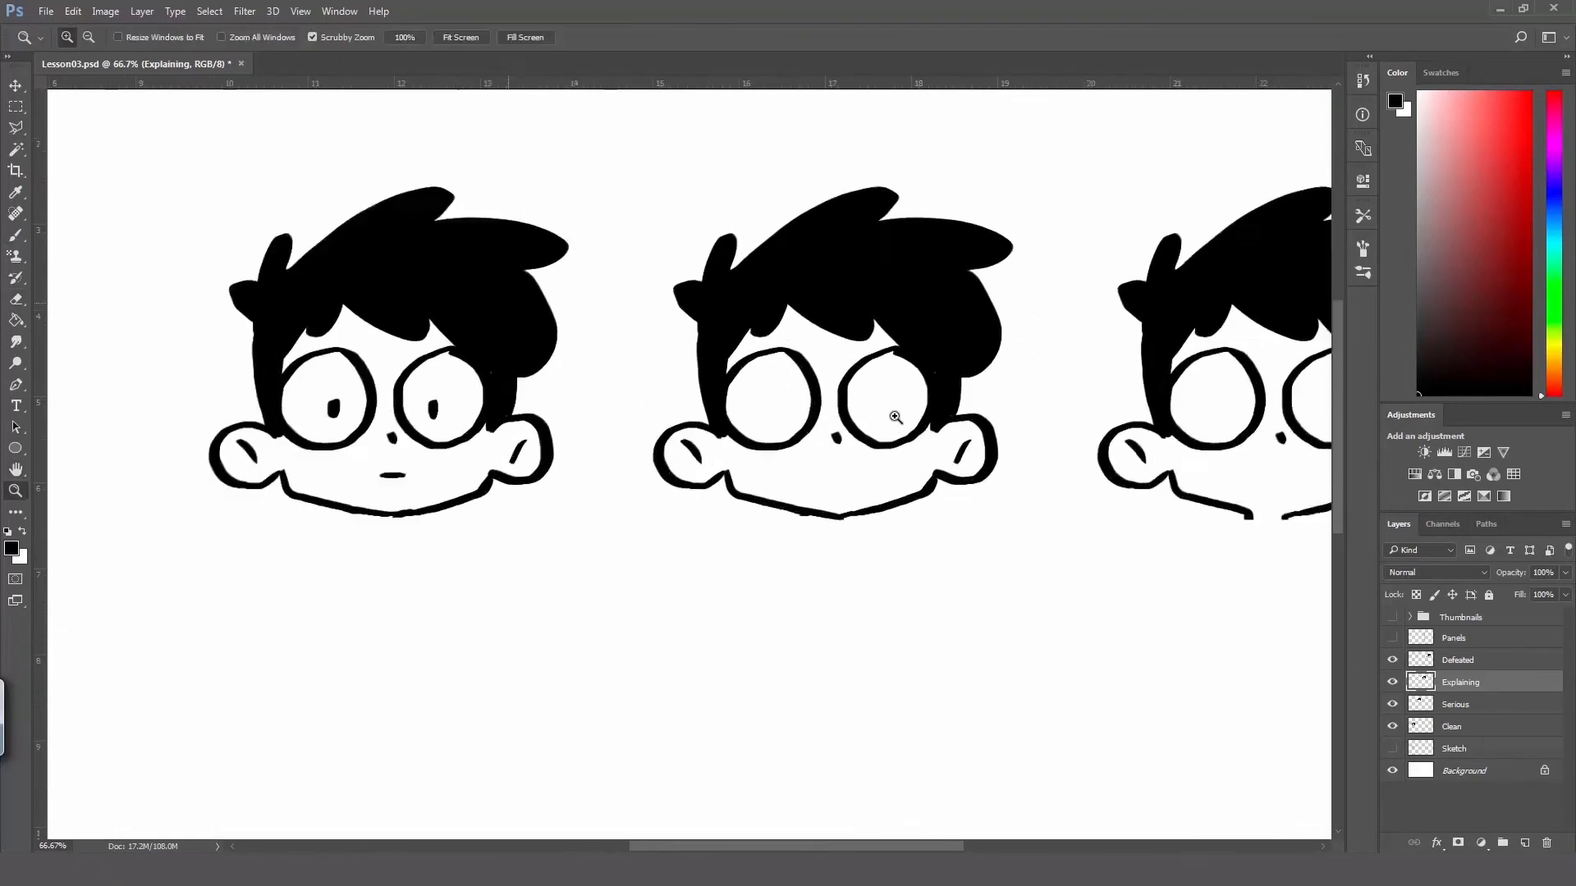
Step: Ink a small round black pupil in each eye of the Explaining head
key(b)
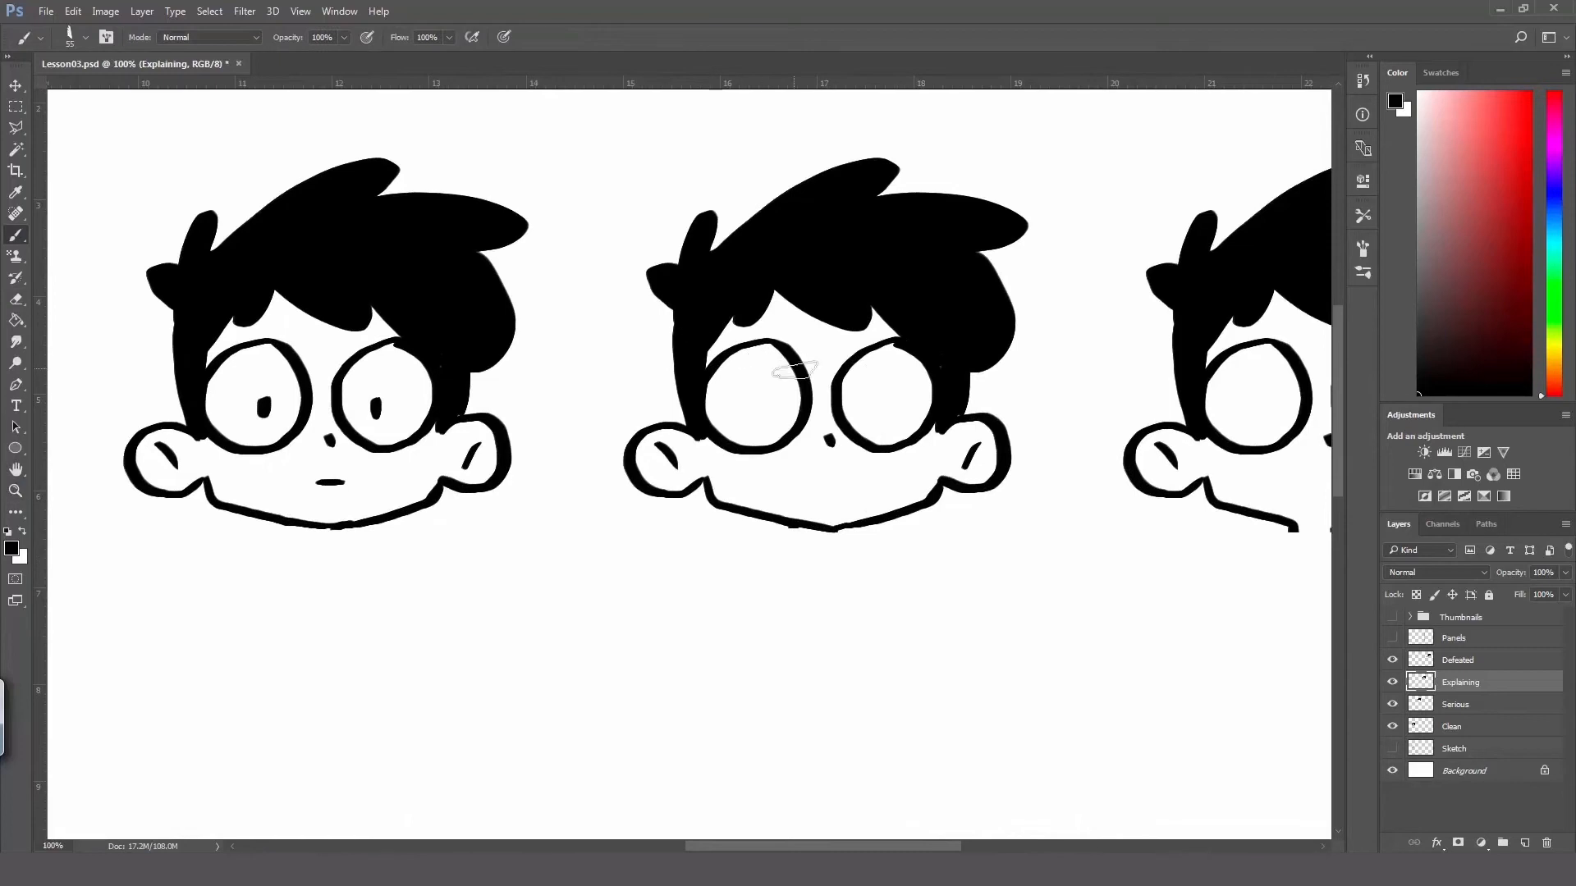
click(770, 405)
drag(872, 402, 873, 406)
key(ctrl+z)
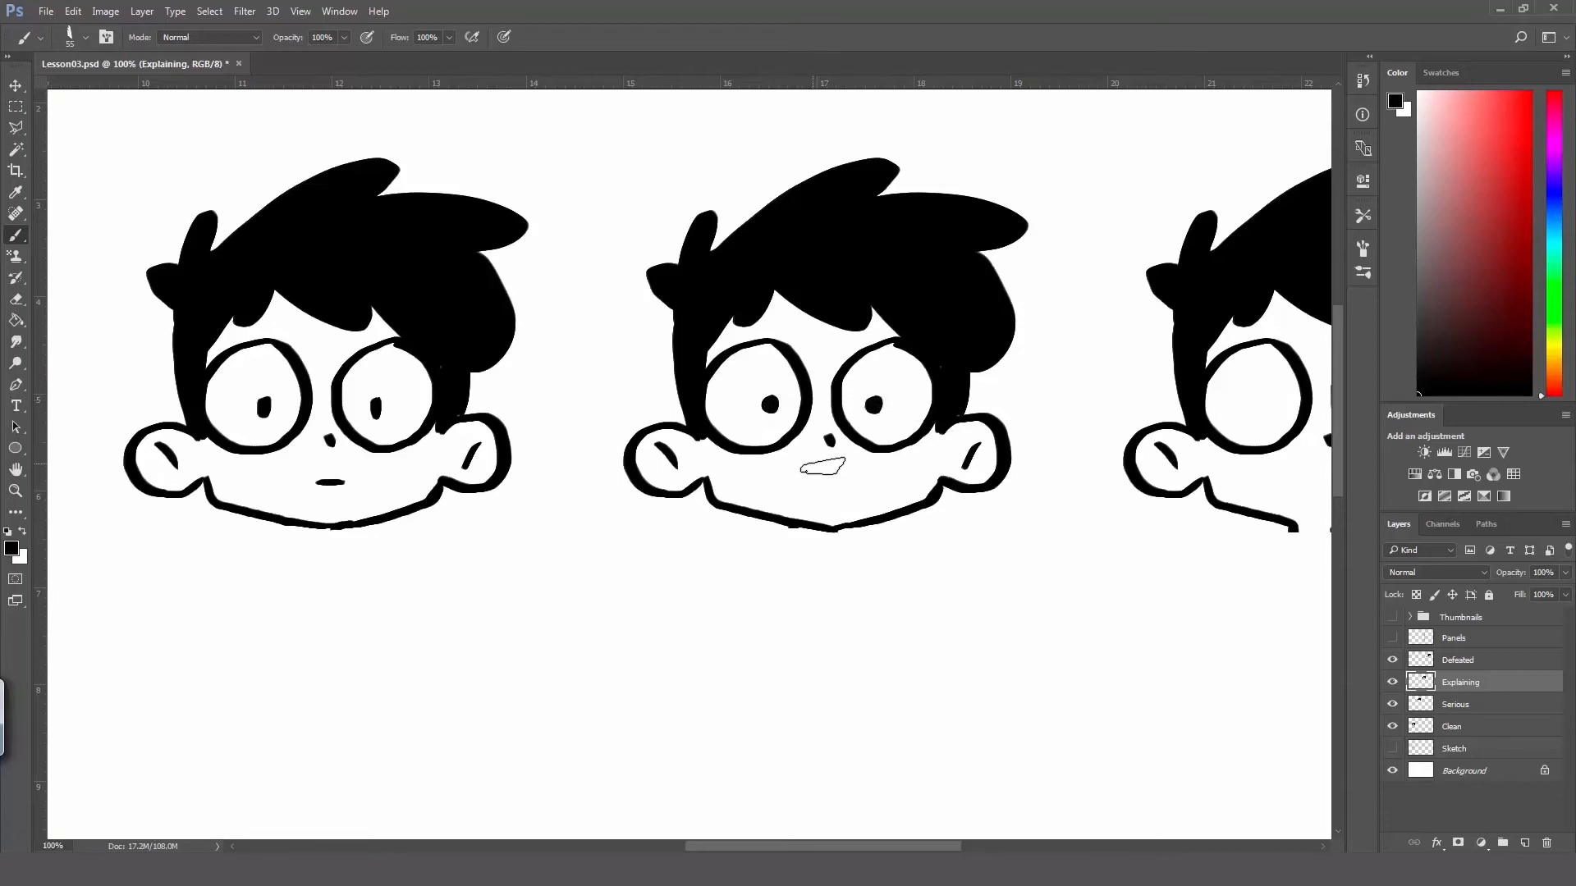
Step: Ink a wide open black mouth with a white tongue on the Explaining head, redoing poor strokes and cleaning its edges with the Eraser
drag(777, 476, 876, 466)
key(ctrl+z)
key(ctrl+z)
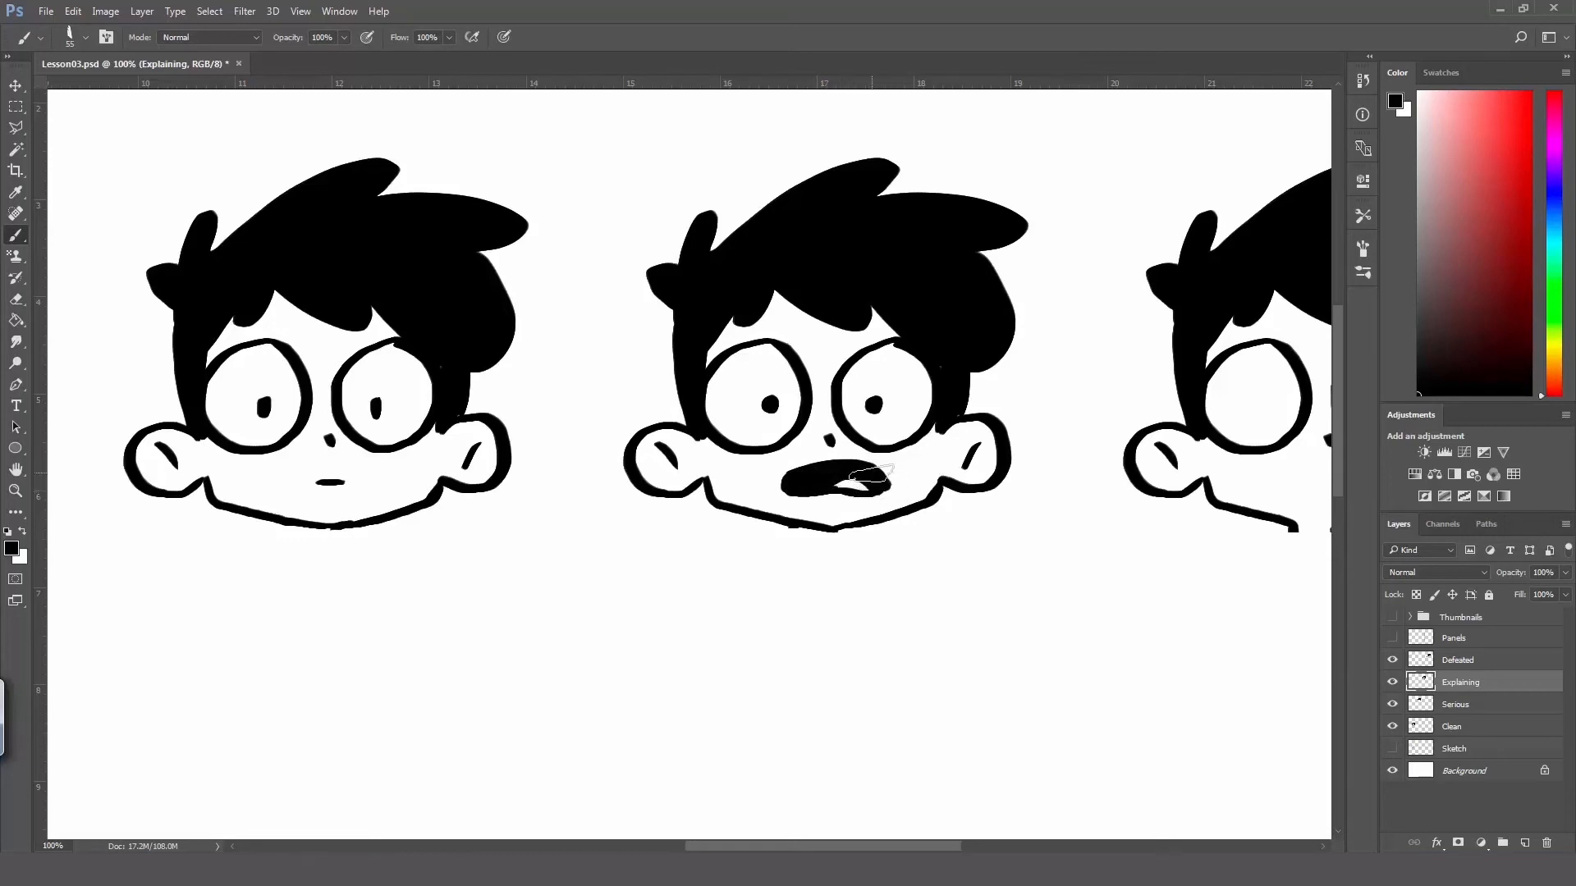
key(e)
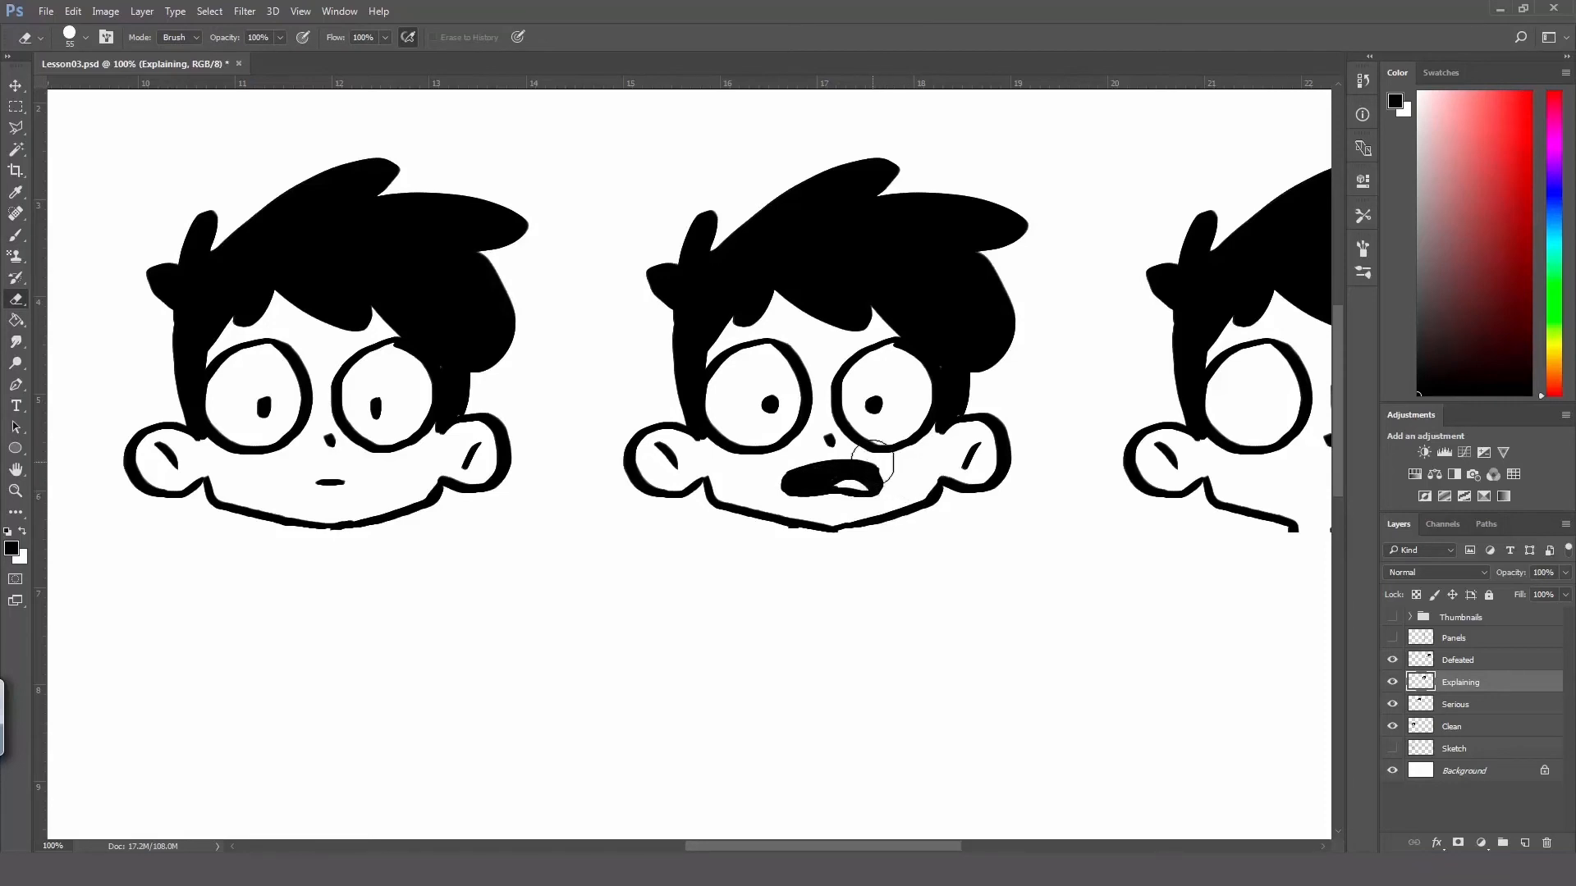
key(b)
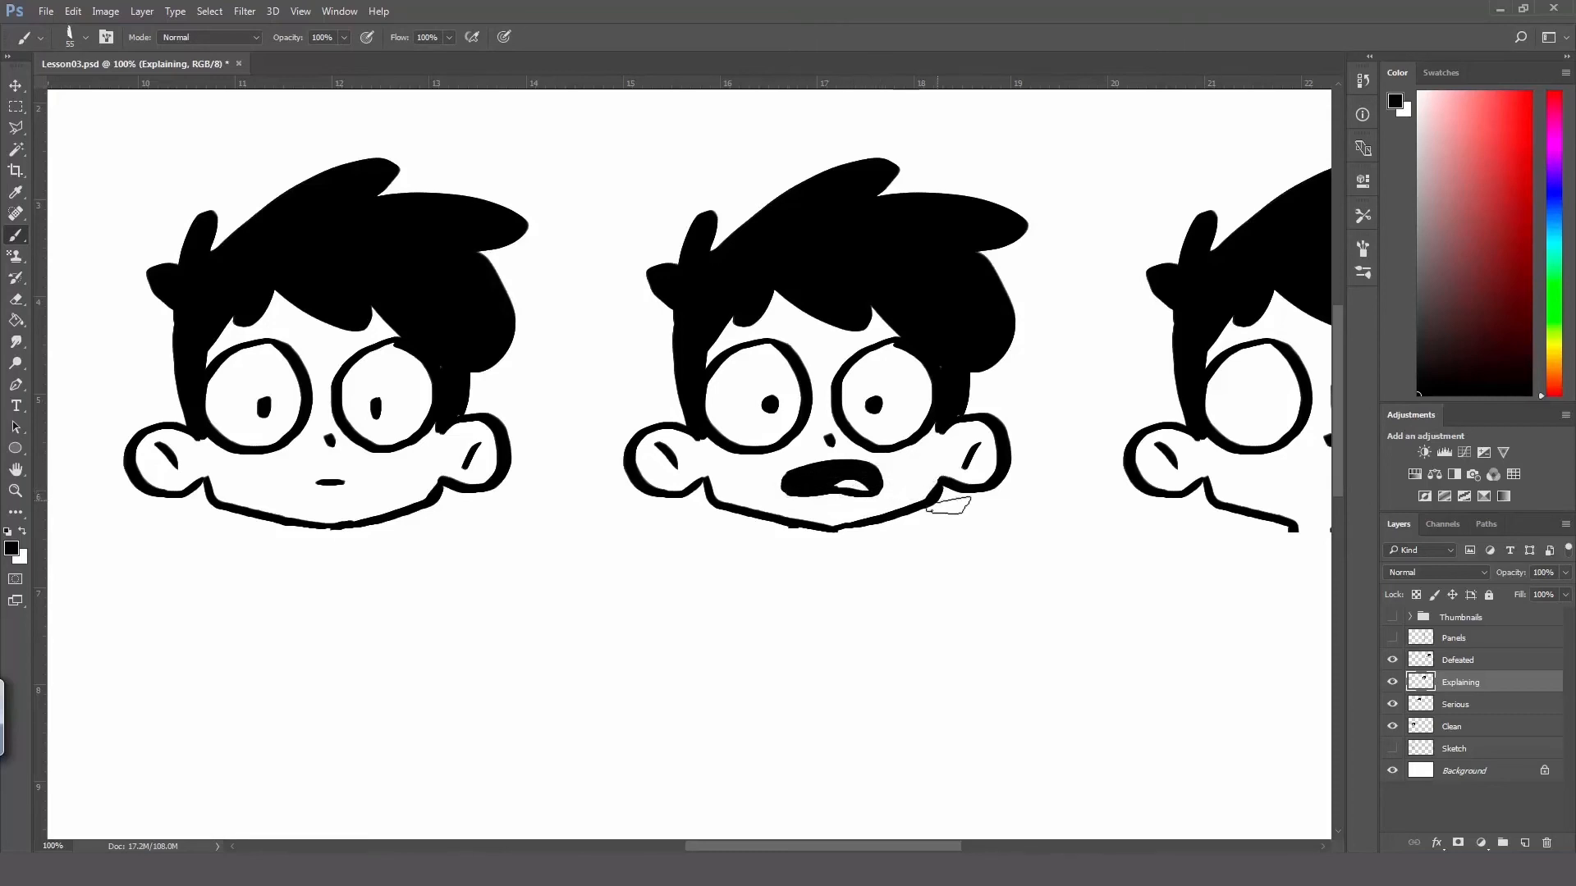
key(e)
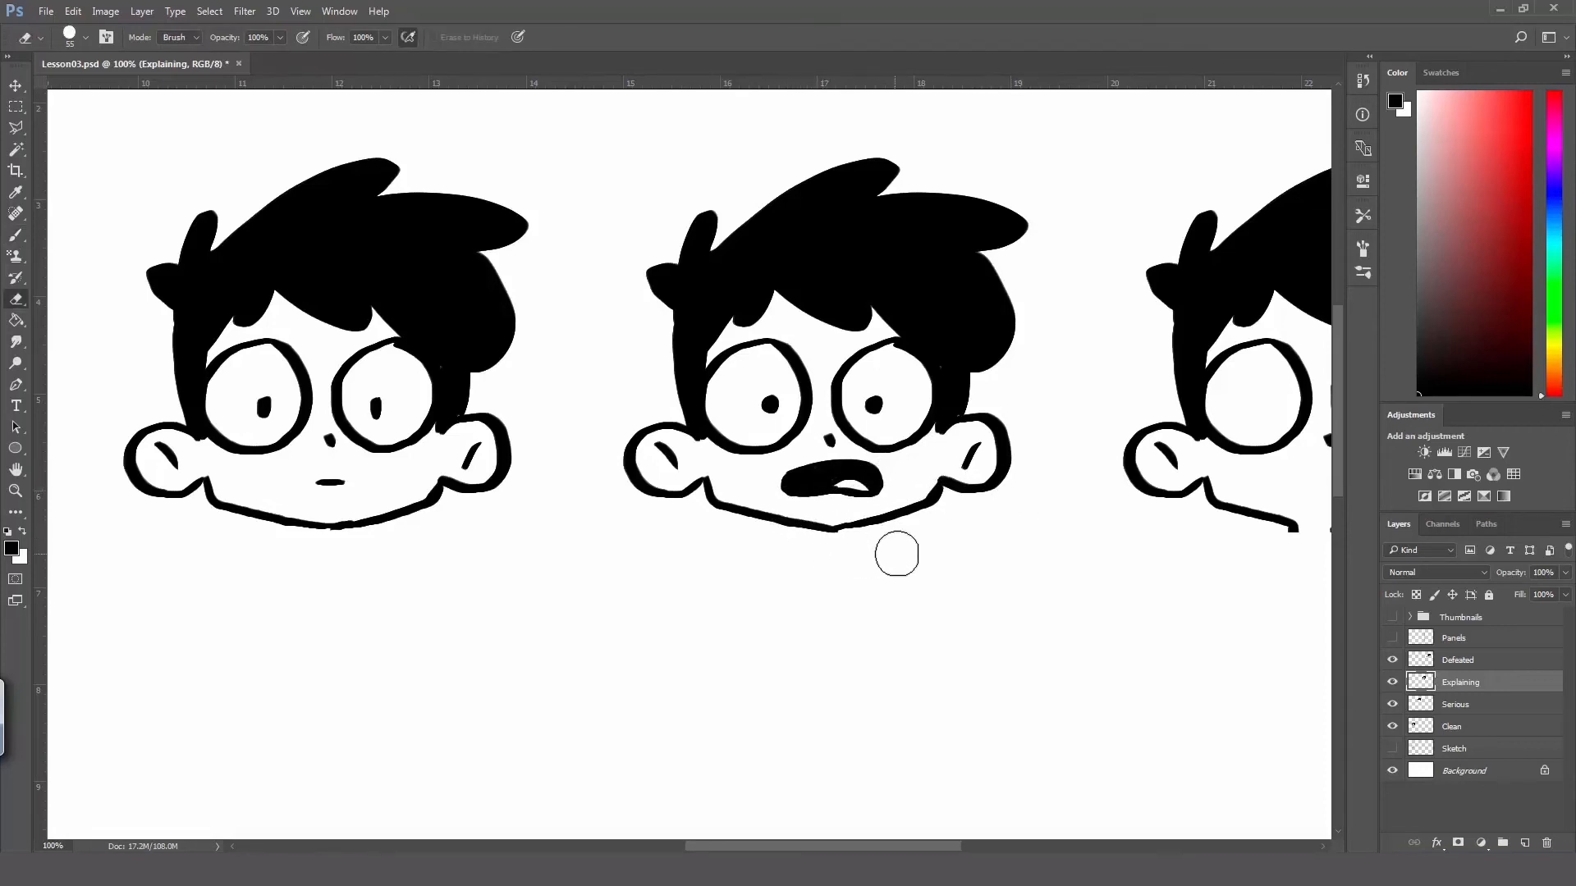
key(b)
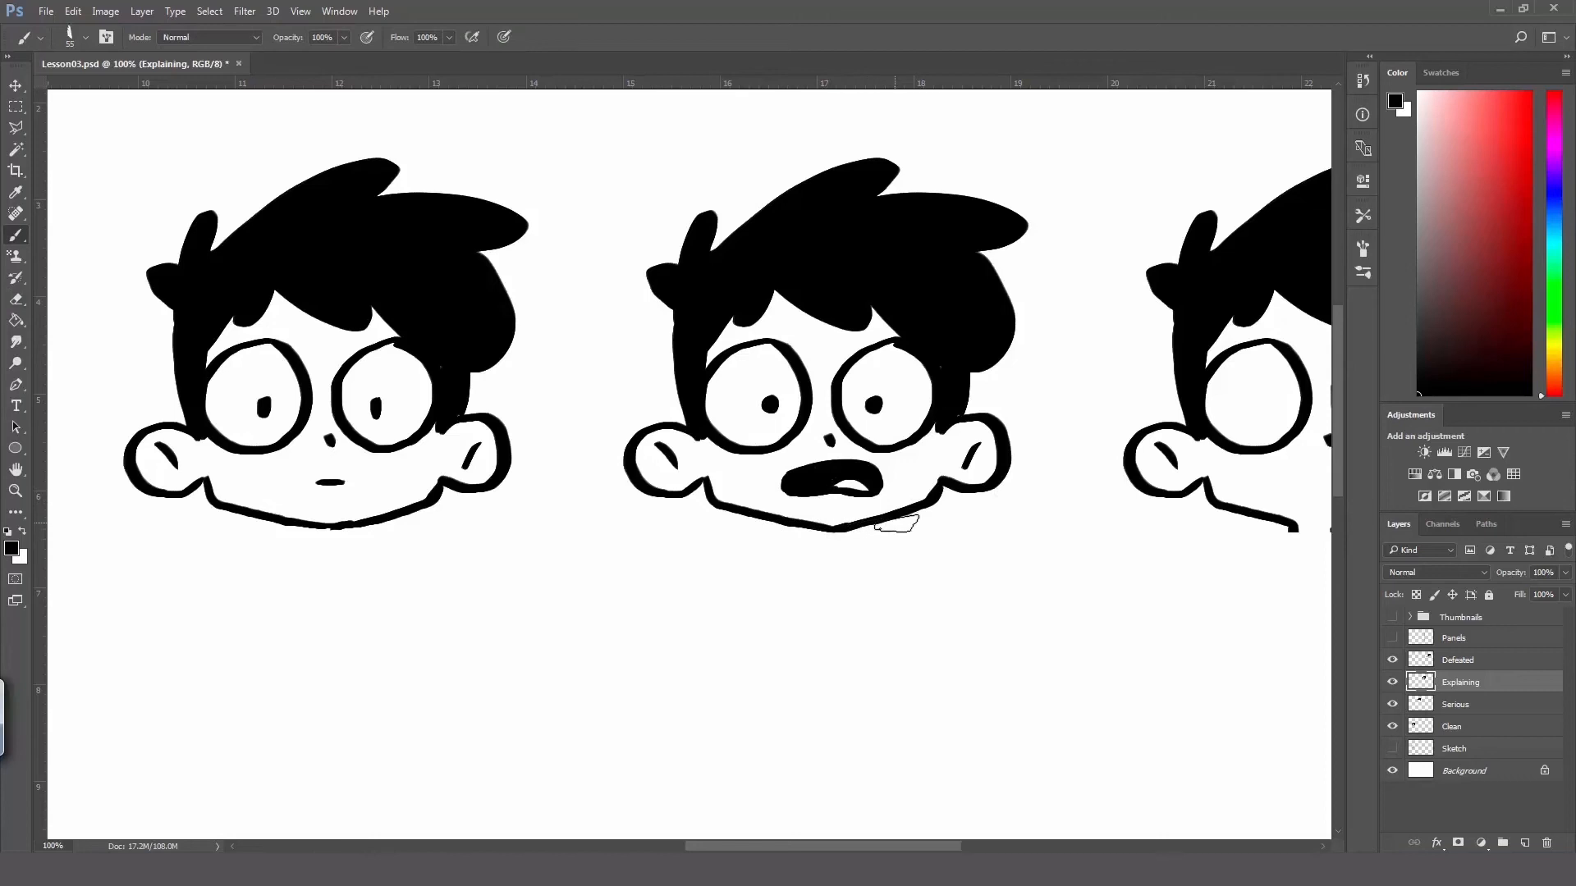
Step: Ink a horizontal half-closed eyelid line across each eye of the third head, undoing unsatisfactory strokes
key(space)
mouse_move(941, 527)
mouse_down()
mouse_move(760, 524)
mouse_move(748, 559)
mouse_up()
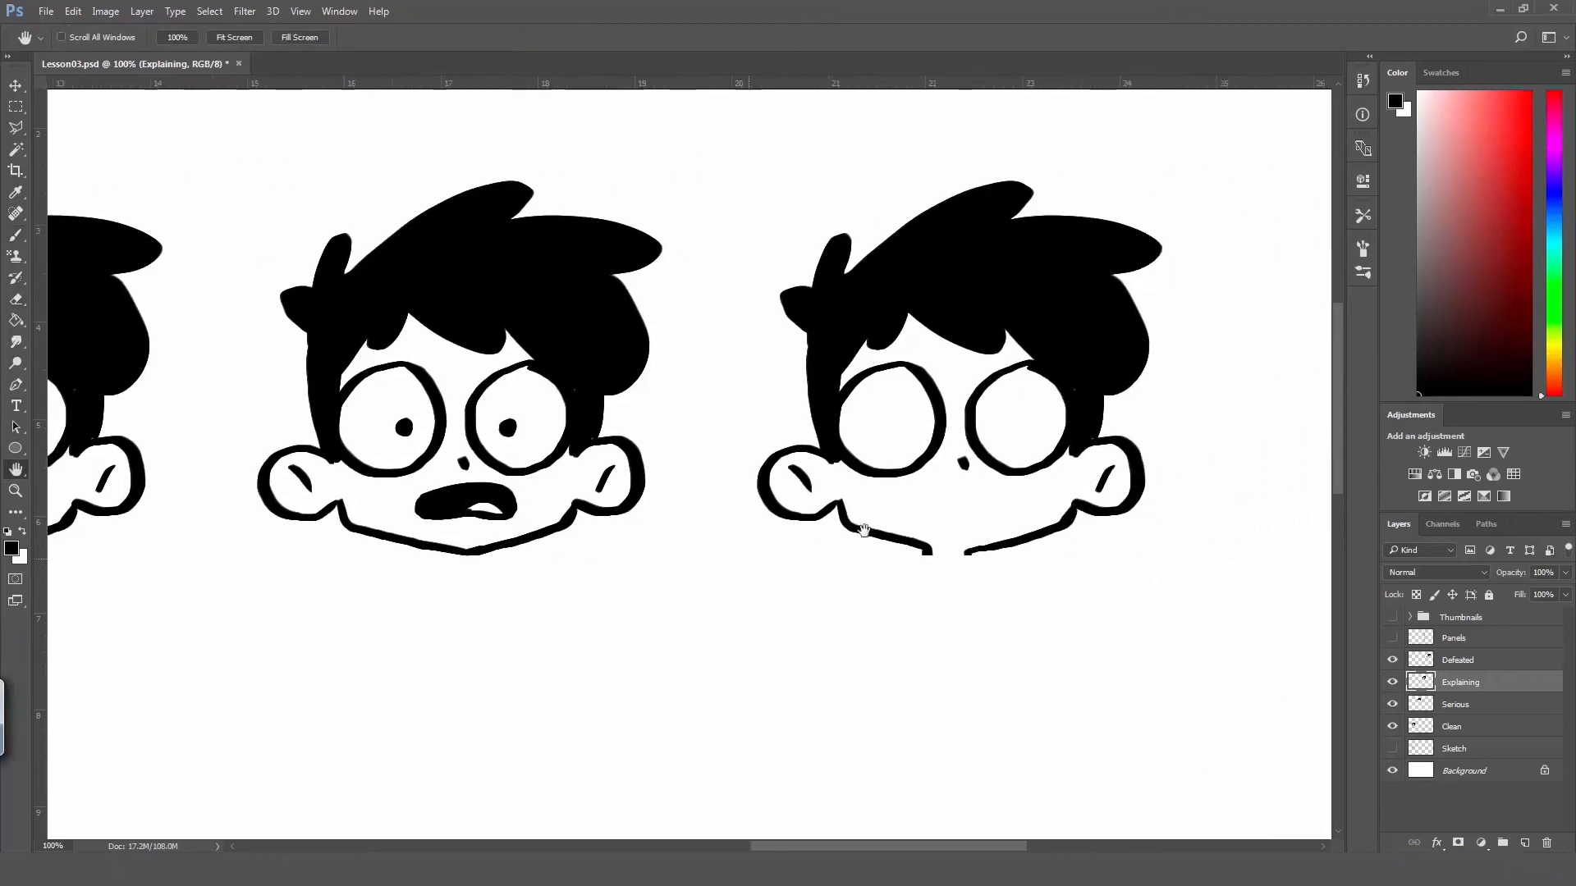
drag(863, 530, 703, 519)
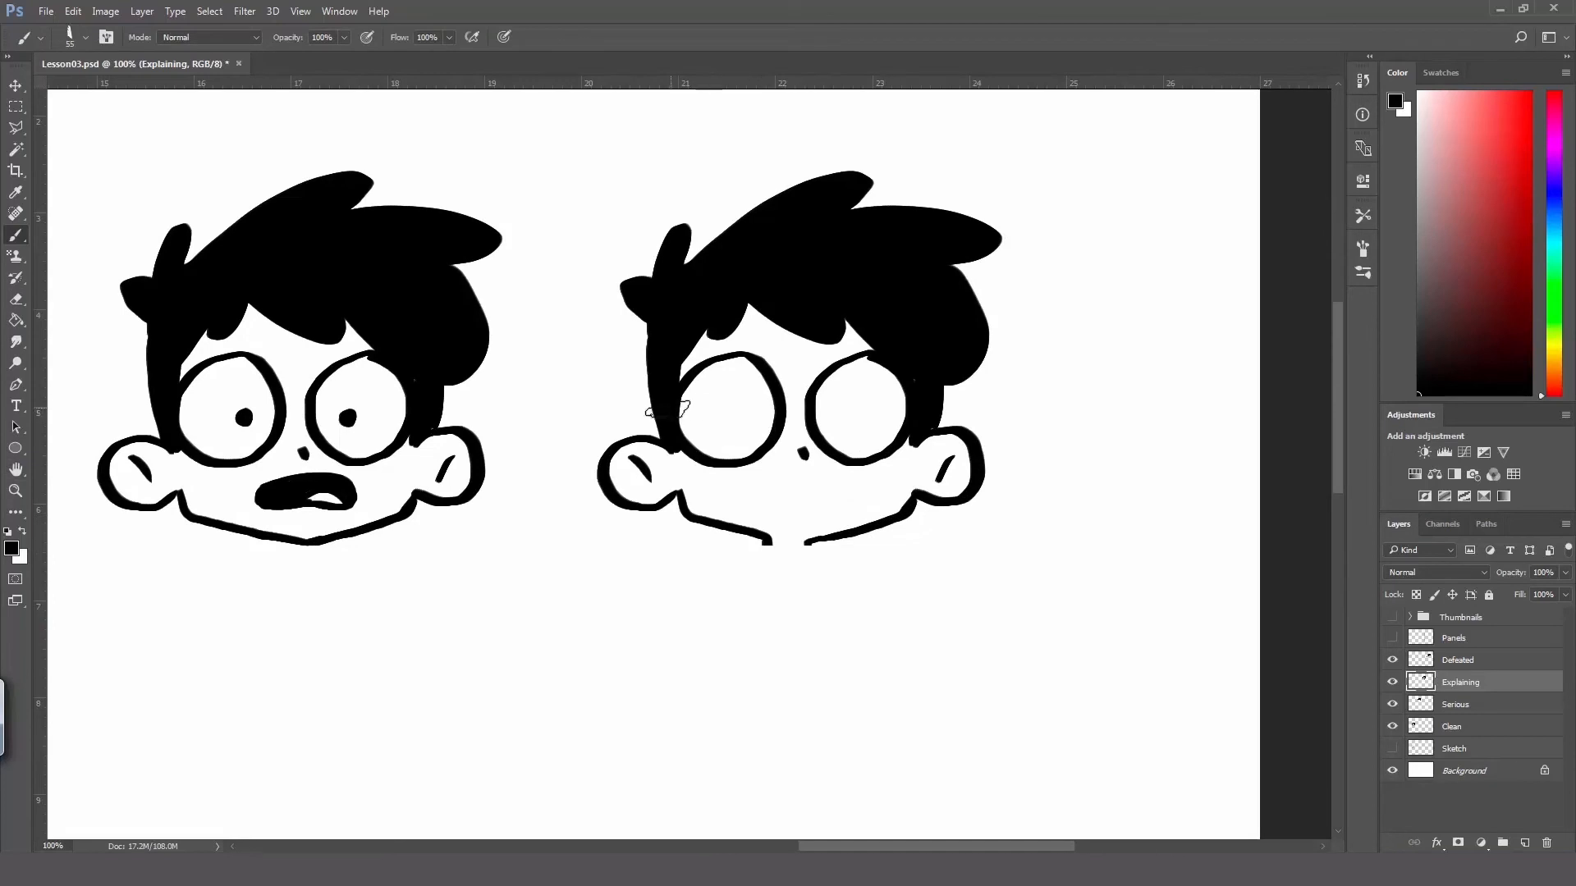
drag(680, 407, 777, 408)
drag(679, 409, 771, 408)
key(ctrl+z)
drag(798, 365, 905, 370)
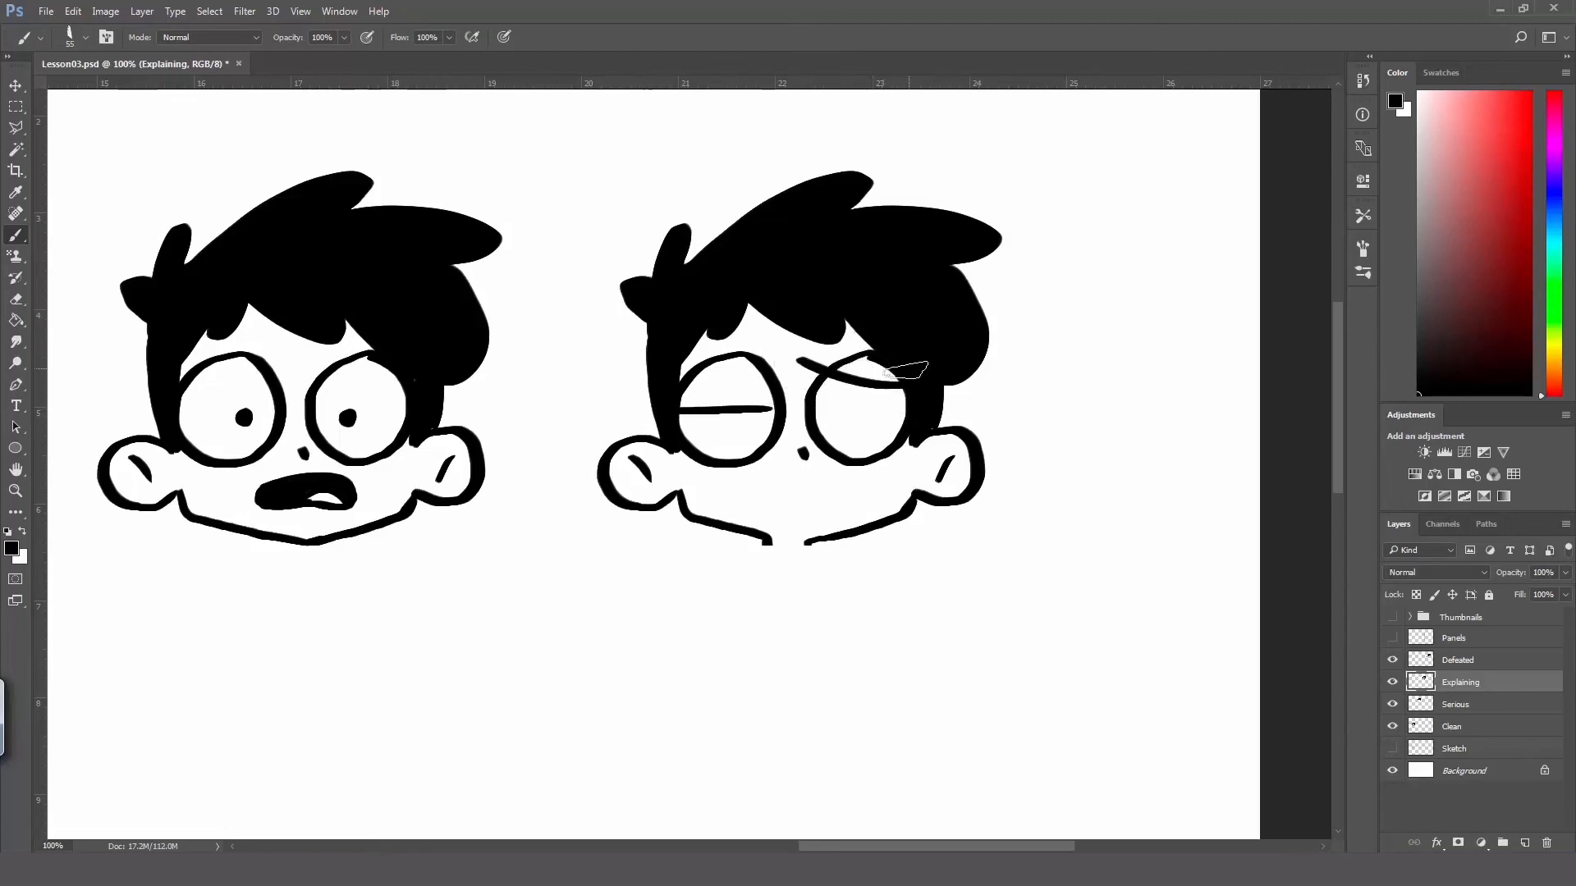
key(ctrl+alt+z)
key(ctrl+alt+z)
drag(813, 356, 931, 393)
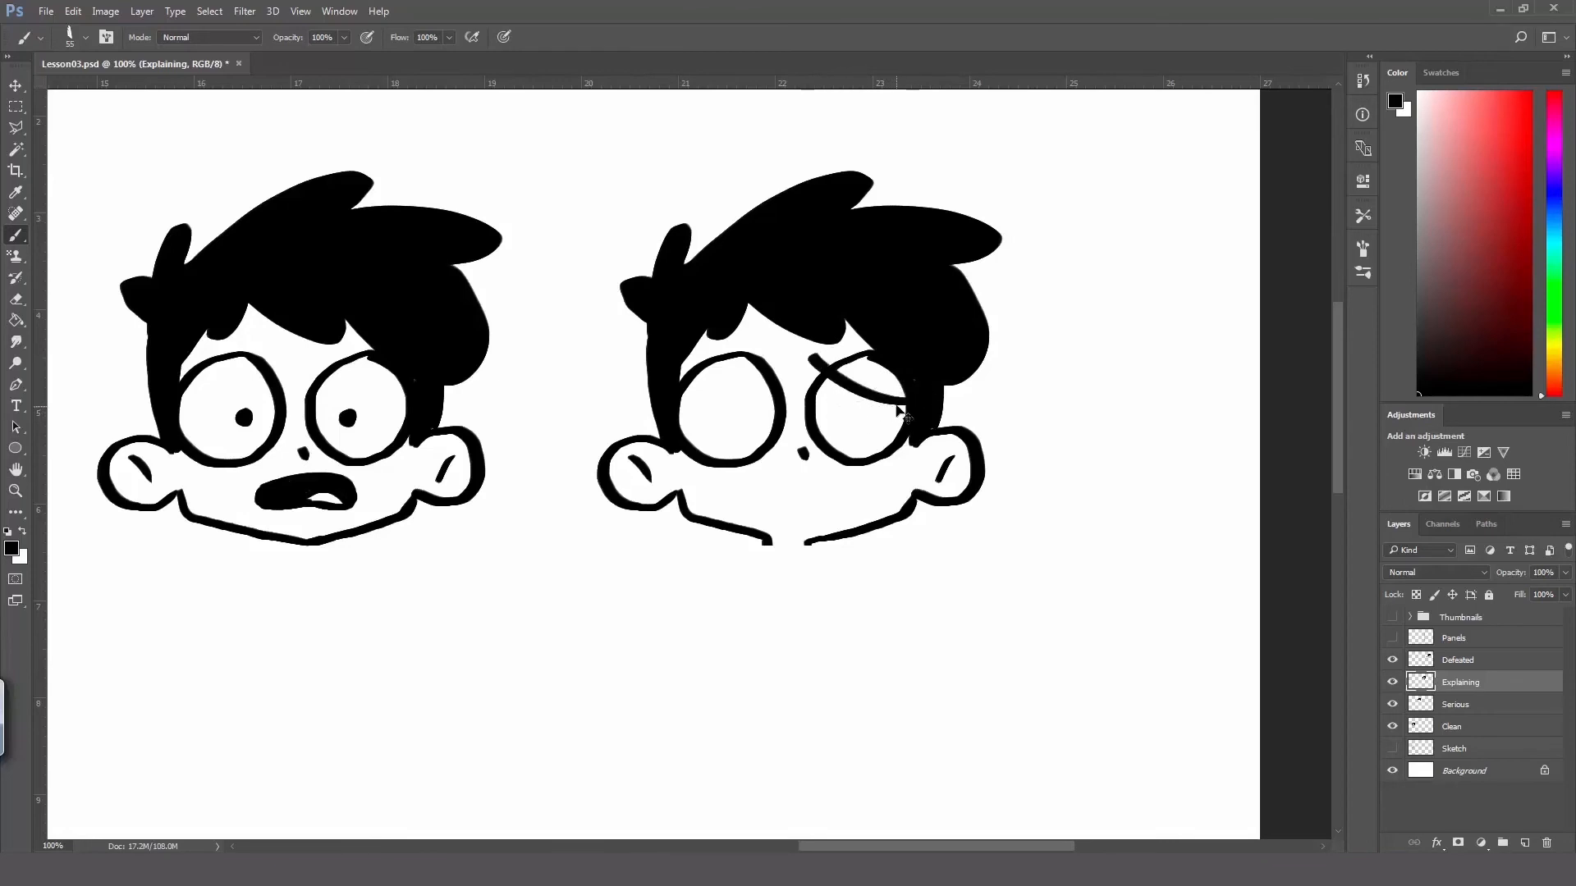
key(ctrl+alt+z)
drag(682, 413, 918, 417)
key(ctrl+alt+z)
key(ctrl+alt+z)
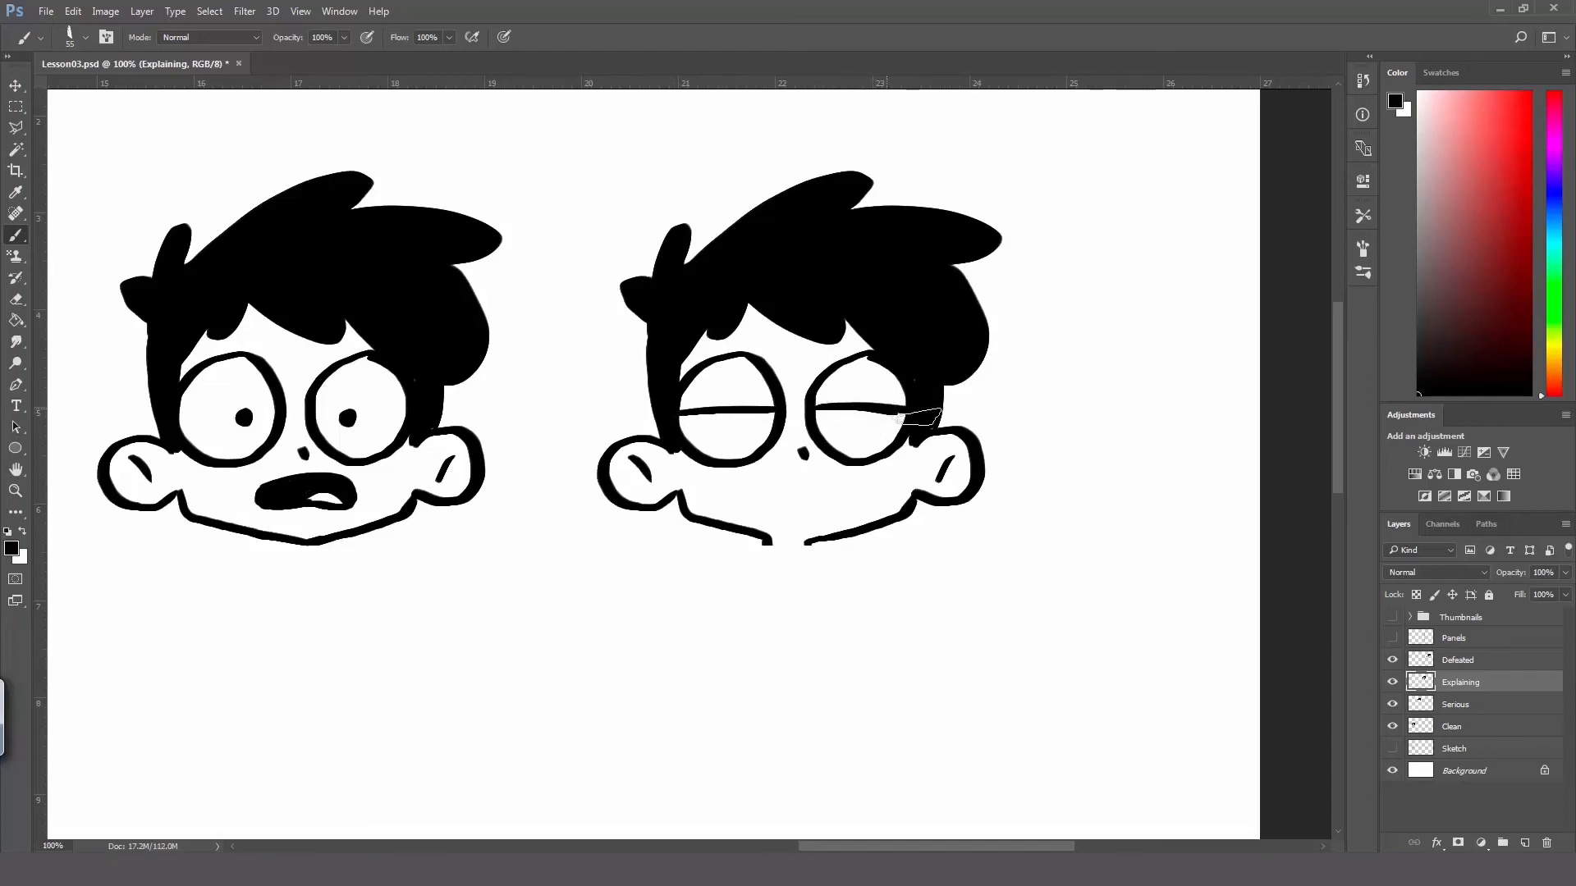
Step: Ink a half-hidden pupil below each eyelid and a small, slightly open drooping mouth on the third head
drag(737, 415, 744, 410)
drag(846, 410, 856, 407)
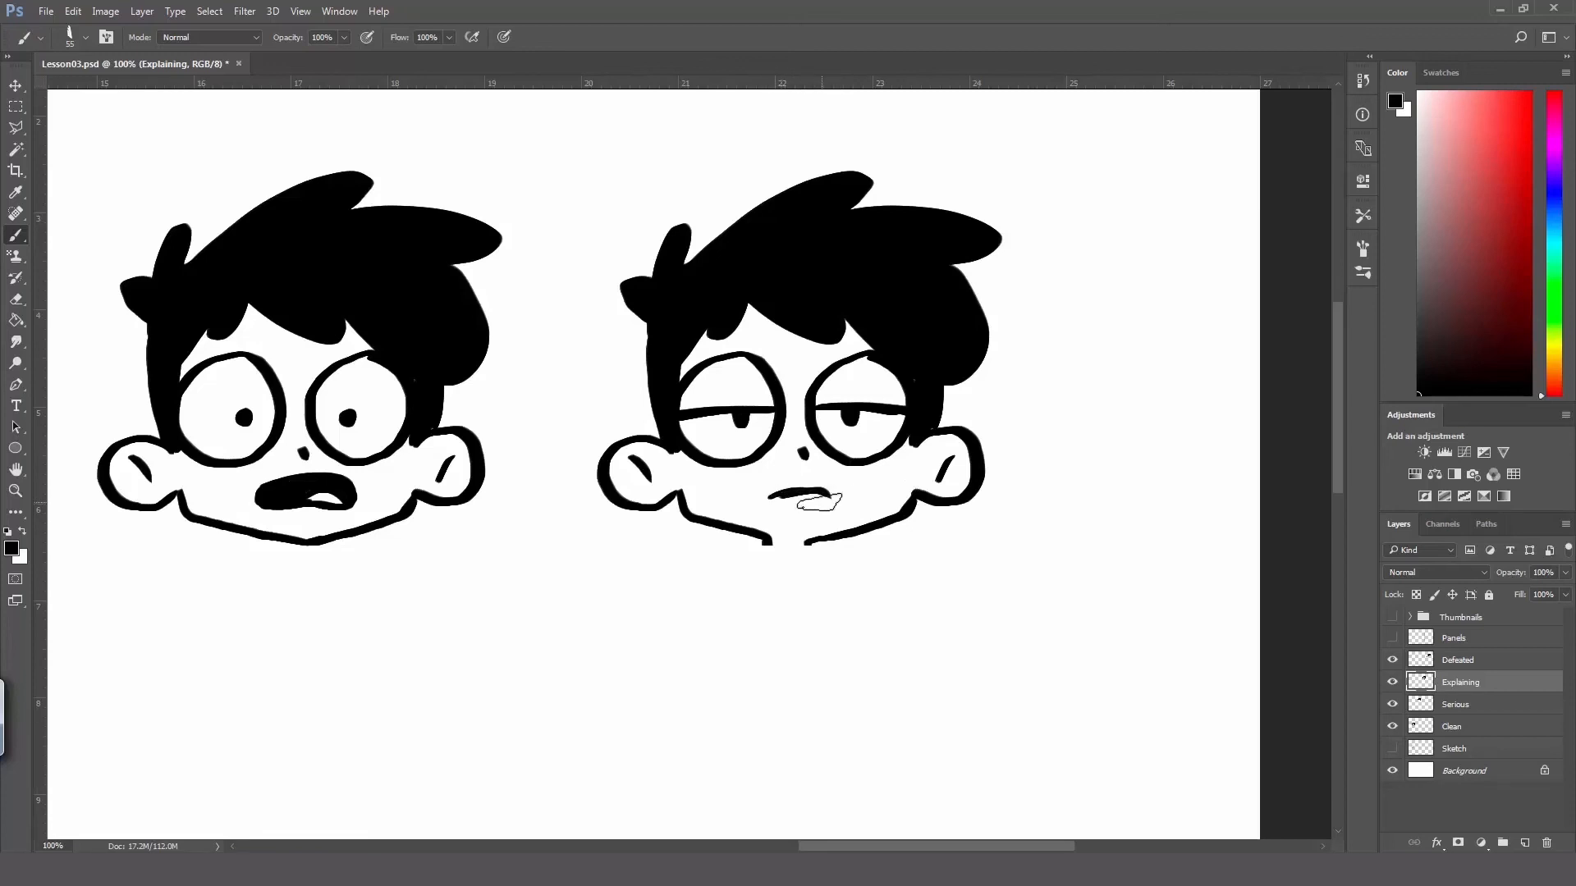
drag(788, 495, 819, 510)
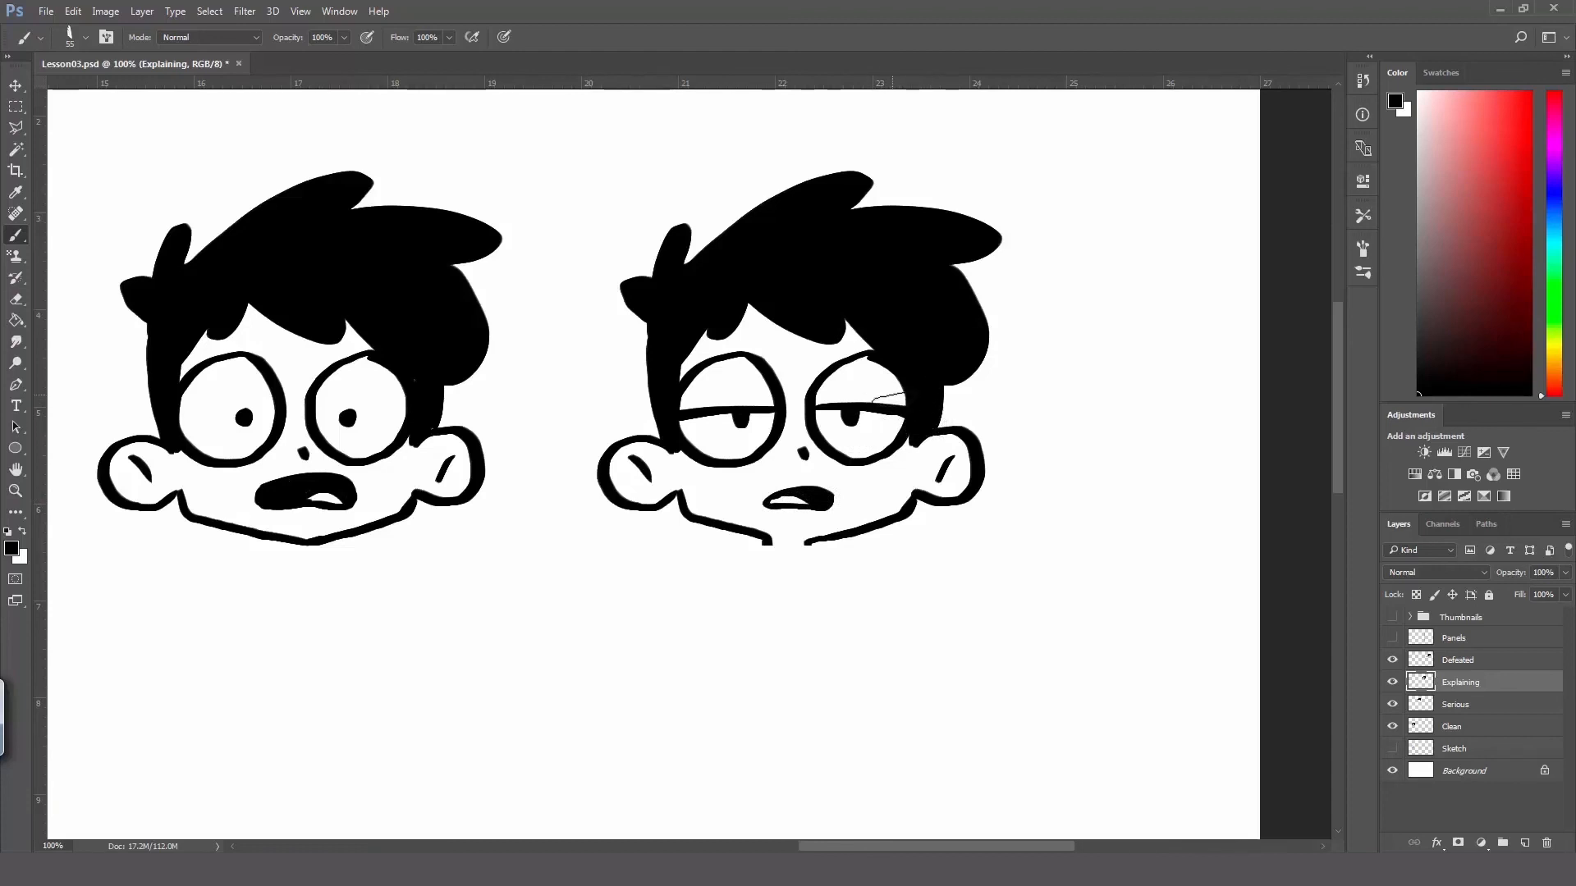
Step: Merge the Defeated, Explaining and Serious layers into one and rename the merged layer Expressions
key(z)
alt+click(820, 451)
alt+click(780, 479)
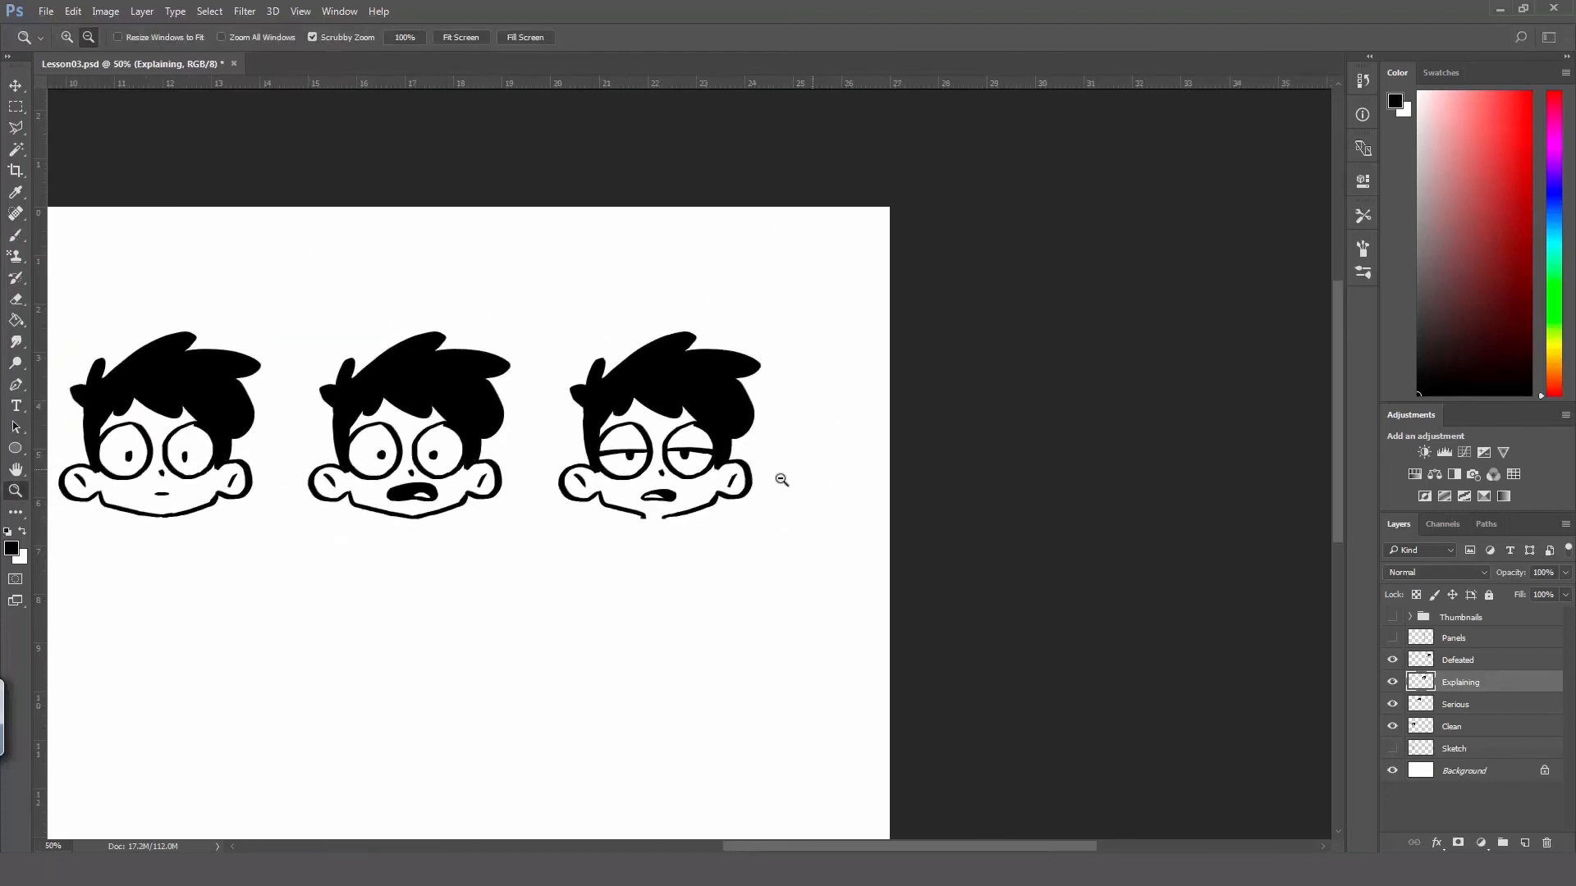
alt+click(749, 487)
click(1488, 663)
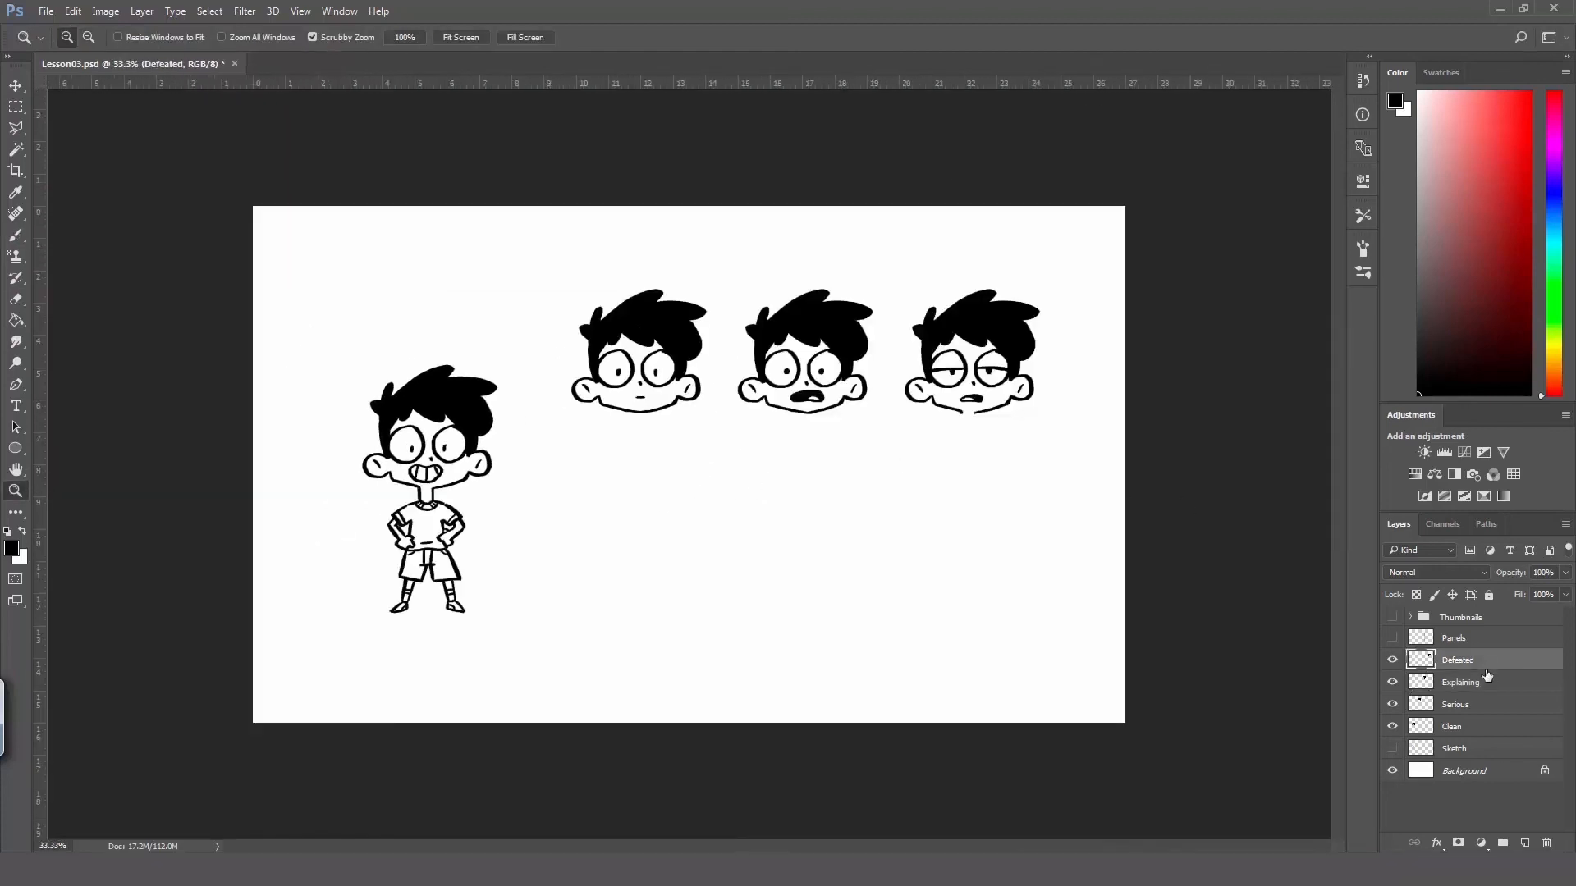
key(ctrl+e)
key(ctrl+e)
key(b)
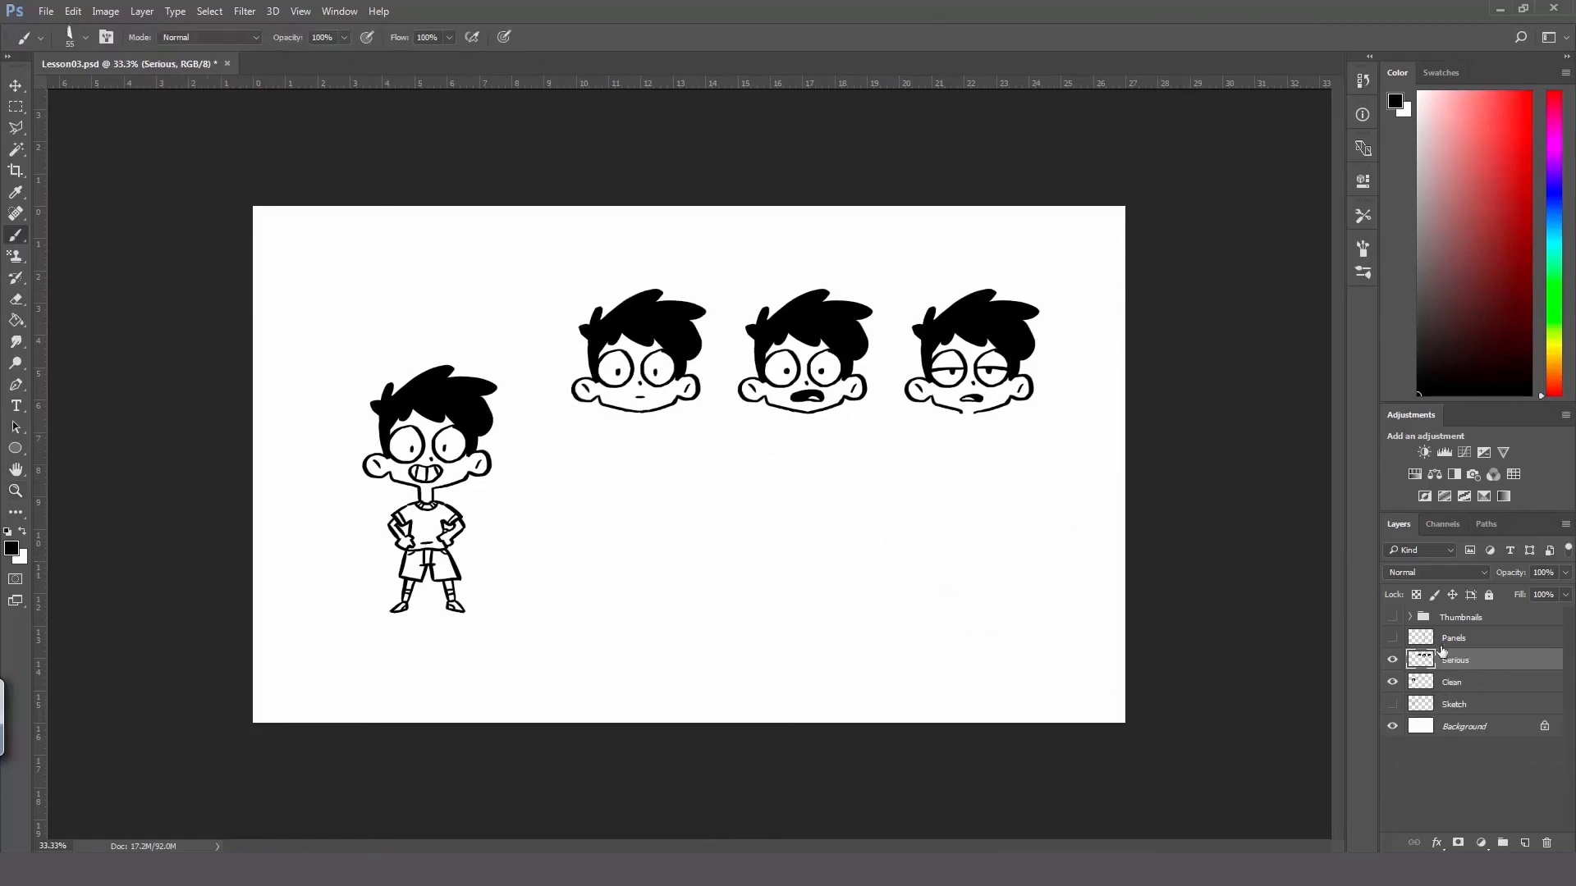
double_click(1452, 661)
key(Return)
Step: Close the gap in the third head's chin line and erase the leftover neck stubs
scroll(981, 440, up, 5)
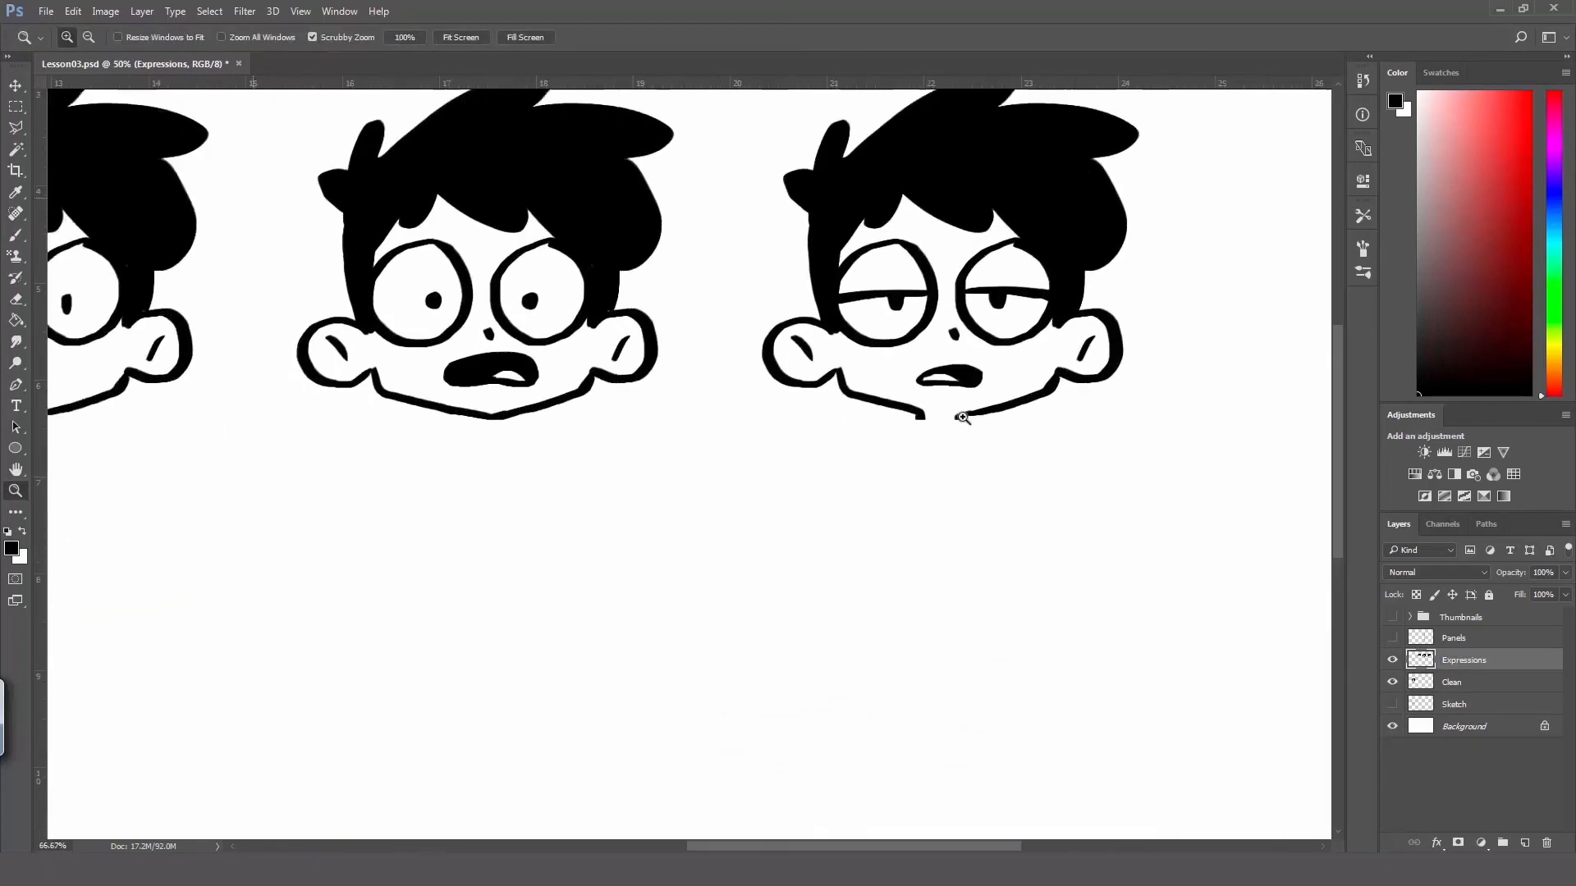
drag(906, 408, 947, 419)
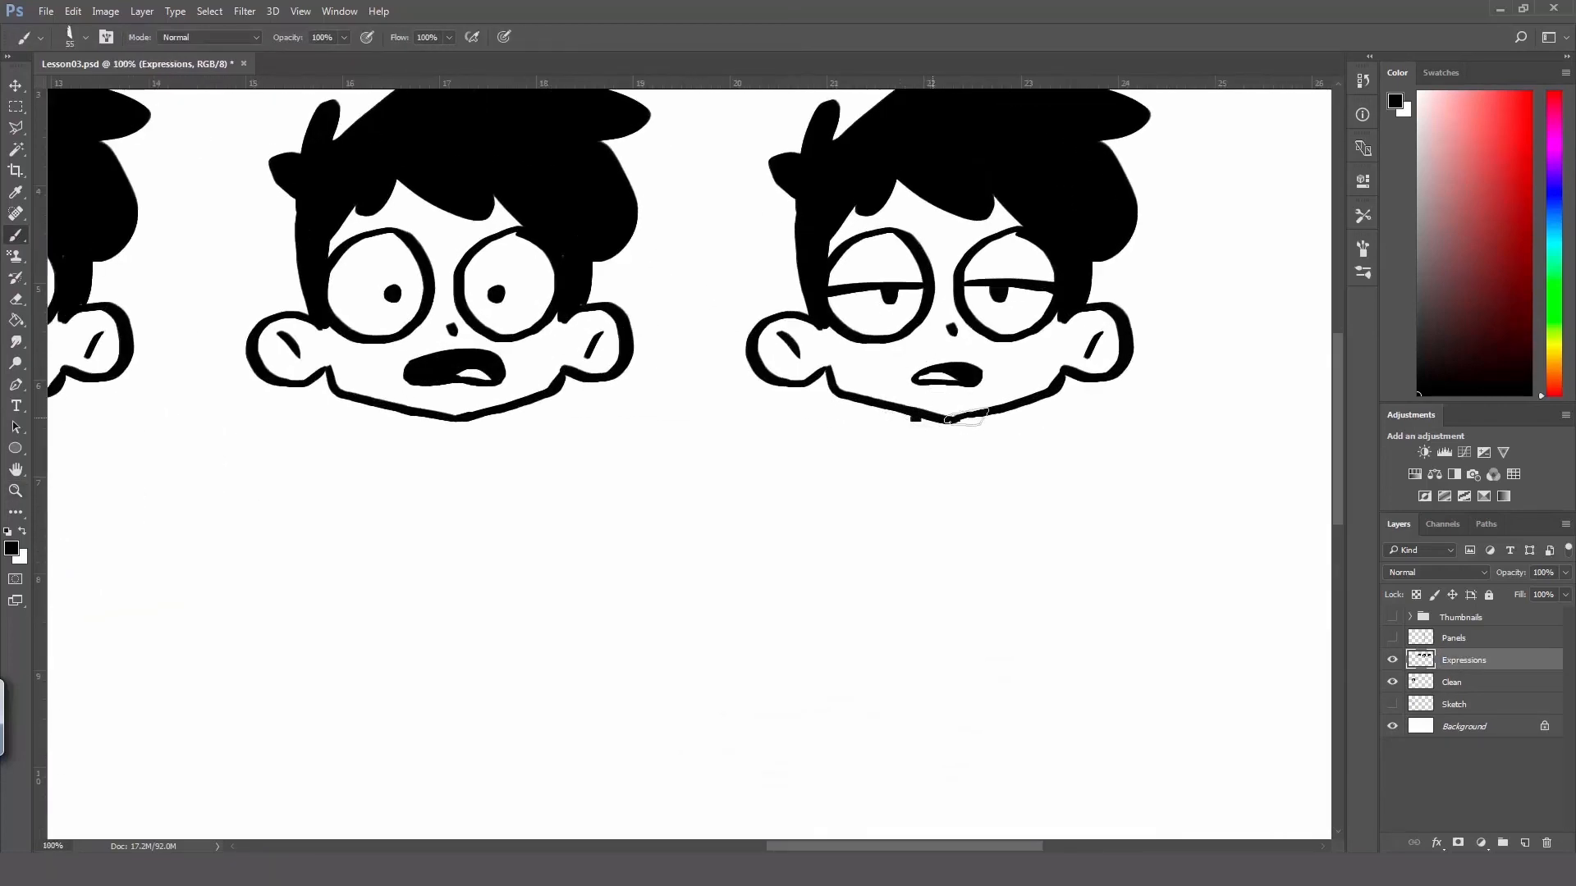
key(e)
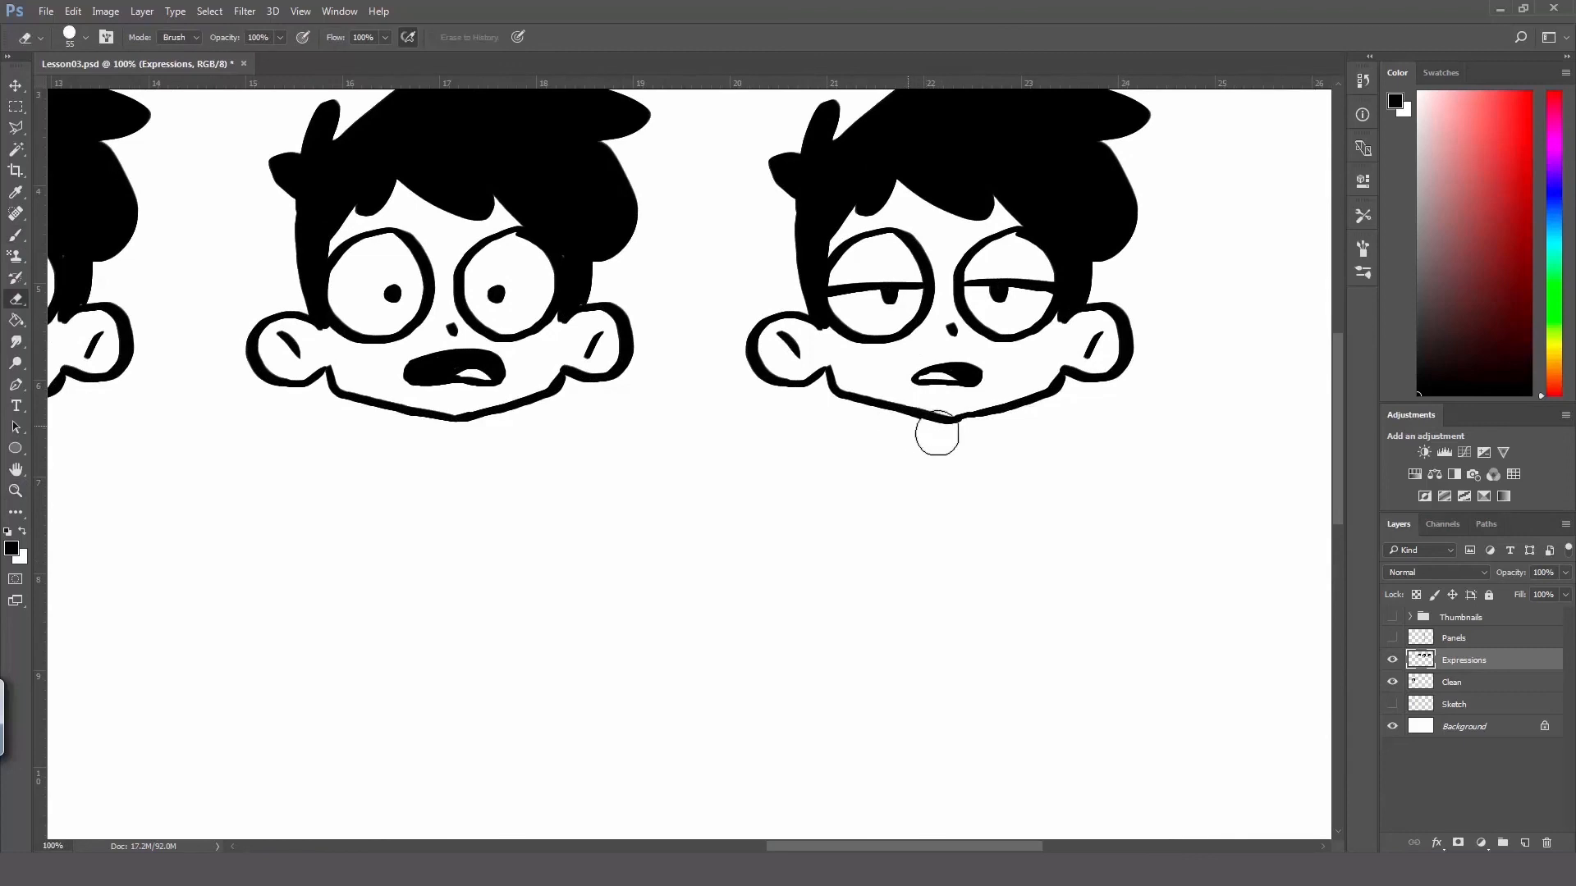
Step: Move the Expressions layer's three heads down and slightly left, roughly level with the full-body boy's head
key(z)
mouse_move(983, 438)
mouse_down()
mouse_move(711, 439)
mouse_move(812, 425)
mouse_move(1104, 308)
mouse_up()
key(h)
drag(718, 445, 792, 485)
key(v)
drag(821, 232, 825, 359)
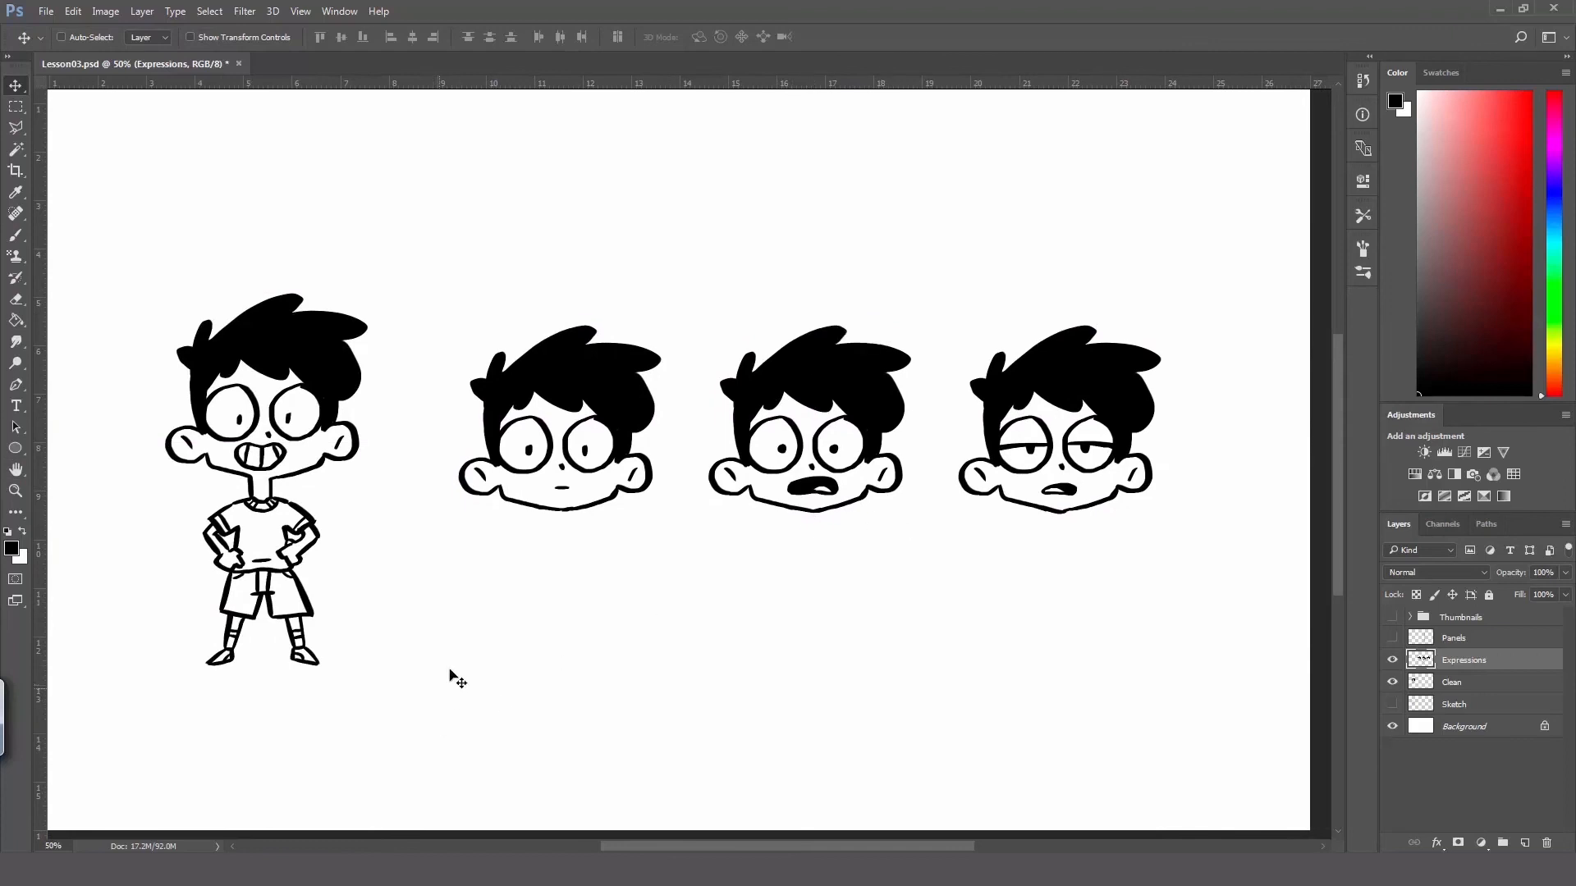
key(z)
alt+click(527, 604)
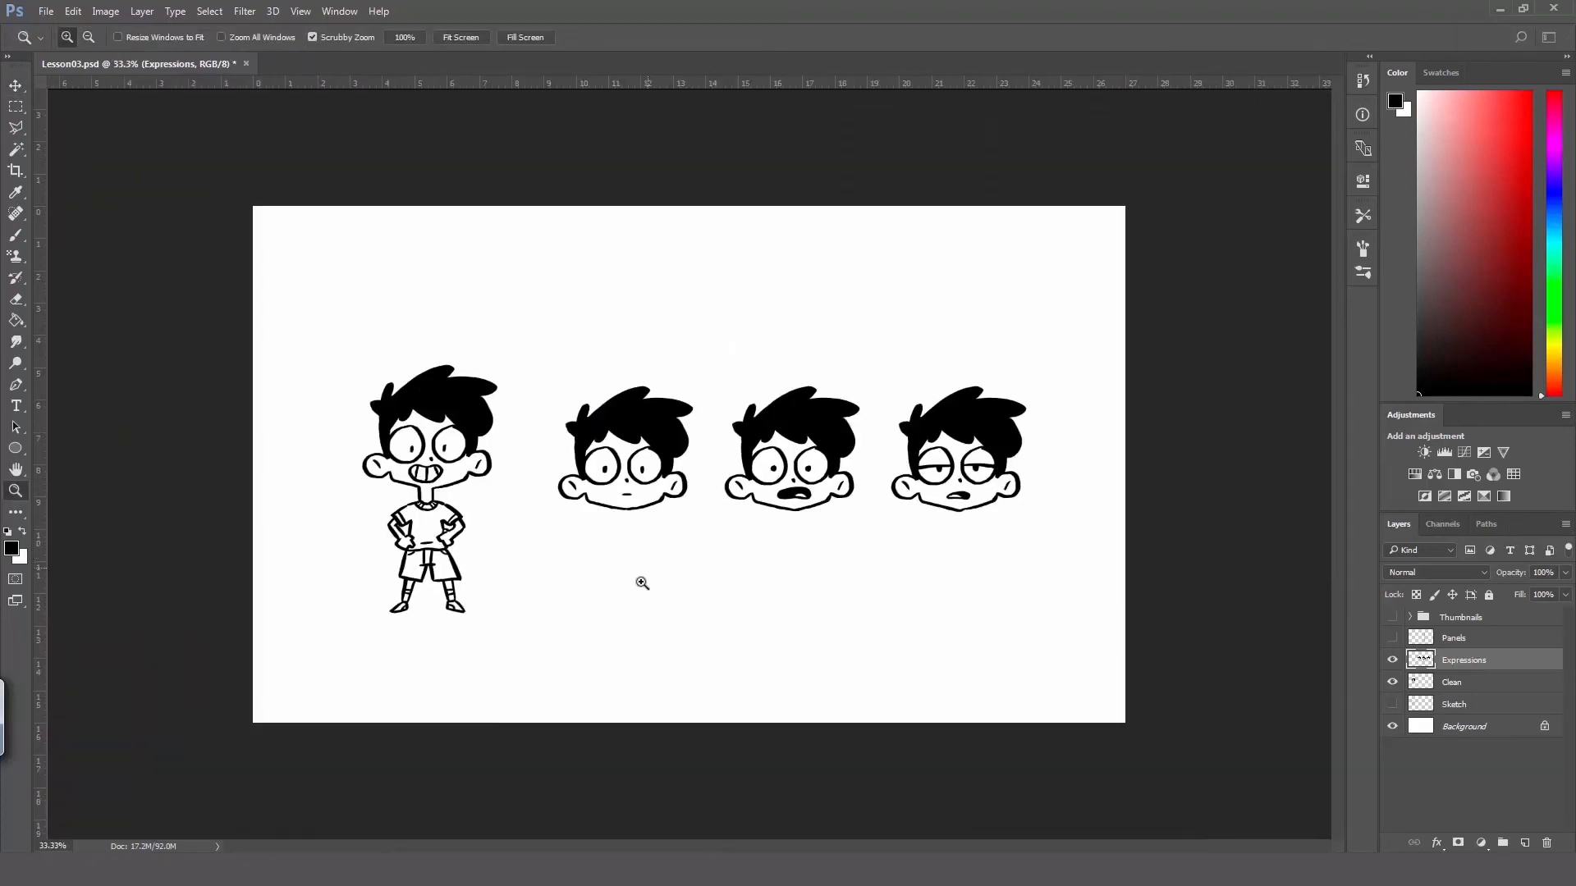
key(v)
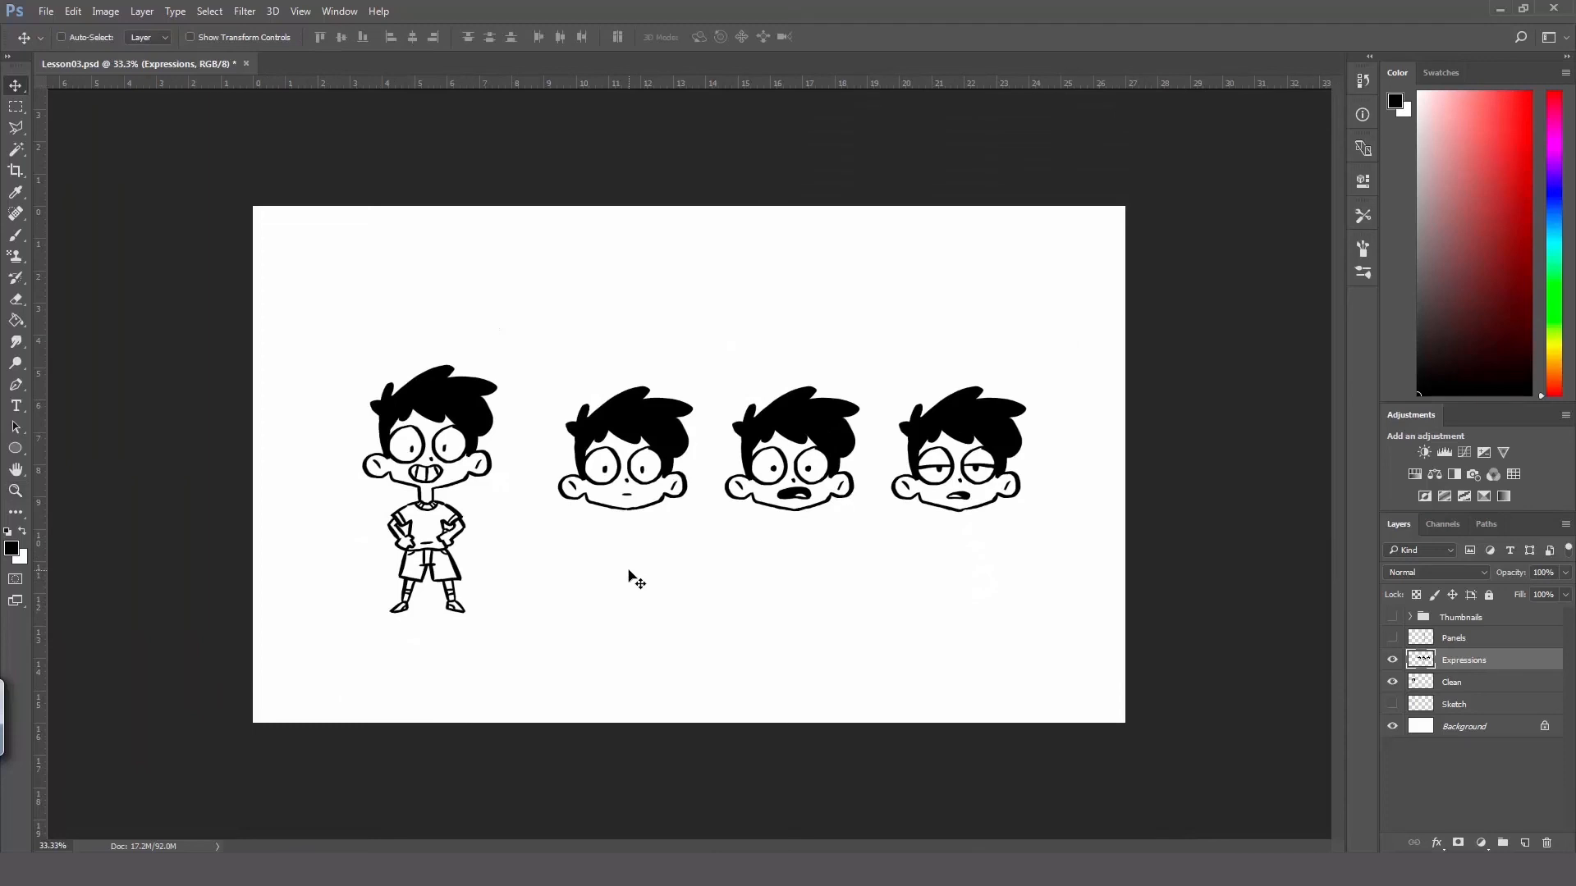